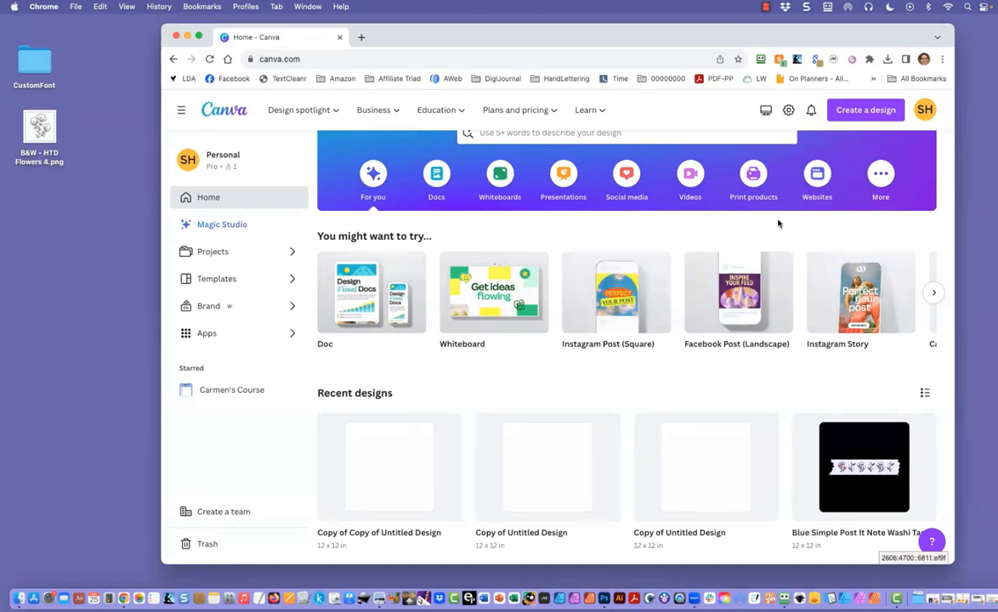
Create a new custom-size design 12 in wide and 4 in high
{"action": "left_click", "coordinate": [864, 114]}
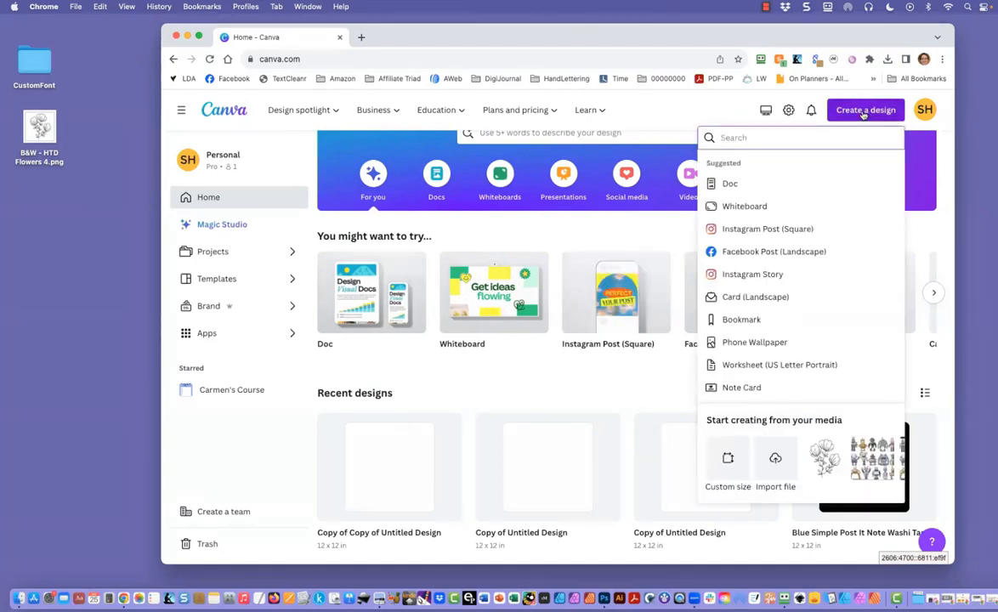
{"action": "left_click", "coordinate": [719, 460]}
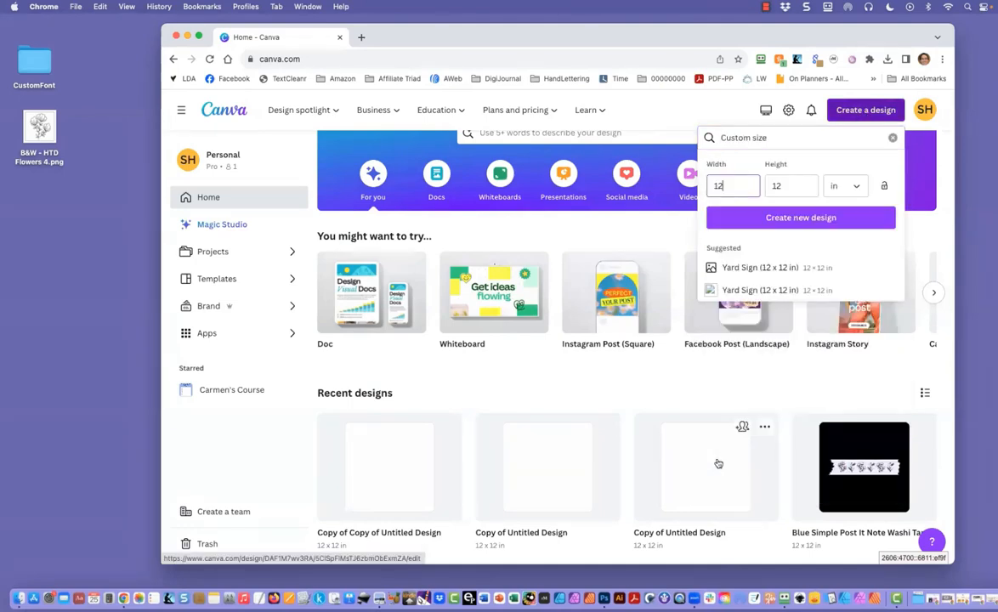
{"action": "left_click", "coordinate": [769, 186]}
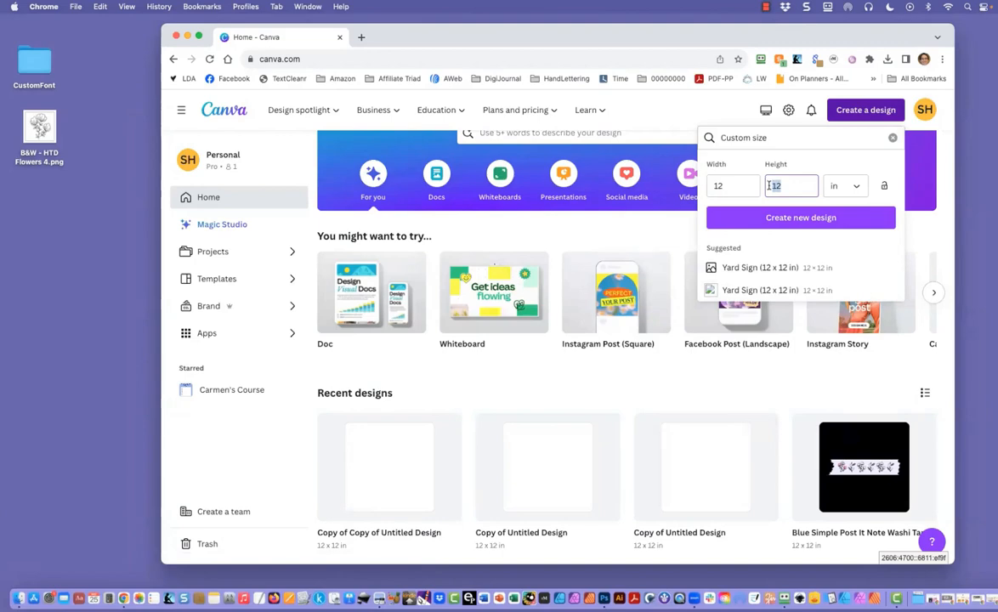
{"action": "type", "text": "4"}
{"action": "left_click", "coordinate": [783, 219]}
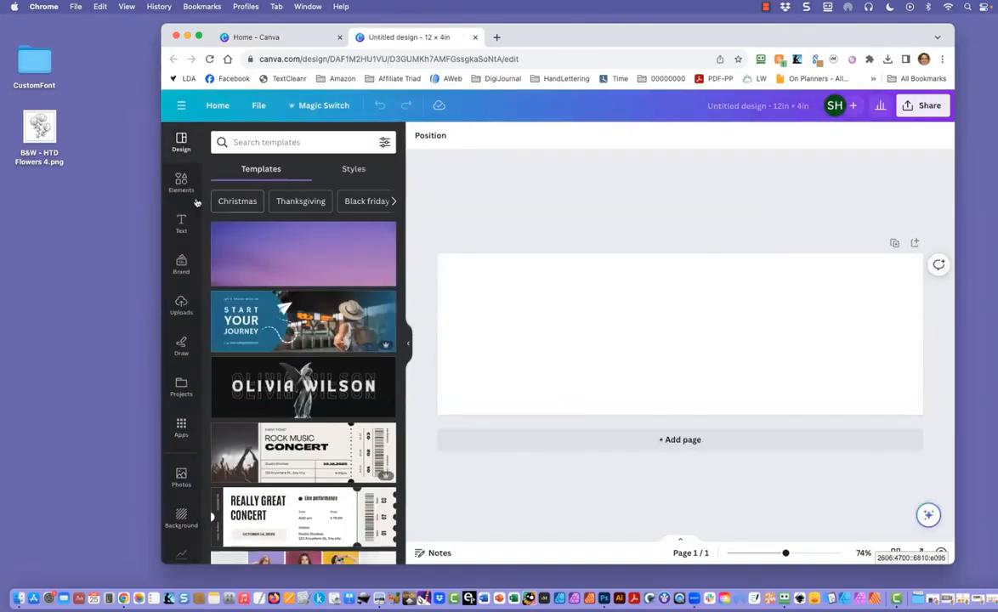
Search the elements for "washi tape", limit the results to graphics, and add the plain light green tape strip to the page
{"action": "left_click", "coordinate": [178, 182]}
{"action": "left_click", "coordinate": [264, 142]}
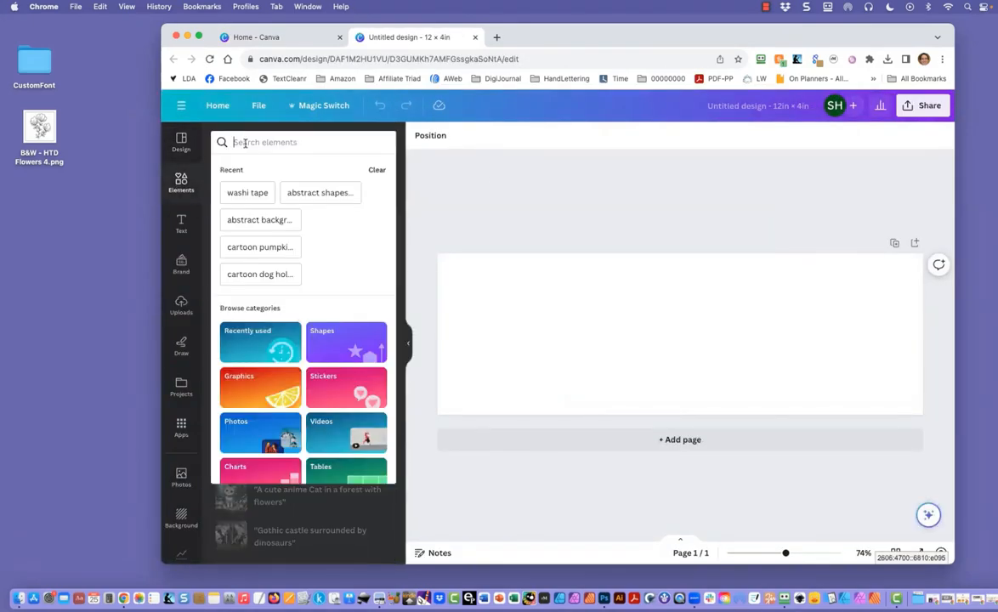
{"action": "type", "text": "washi tape"}
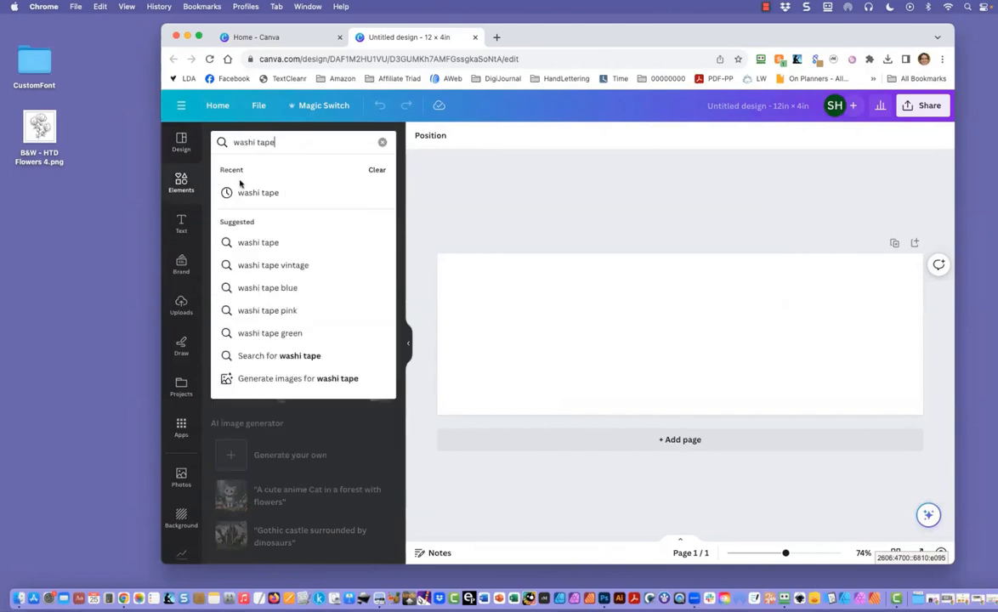
{"action": "key", "text": "Return"}
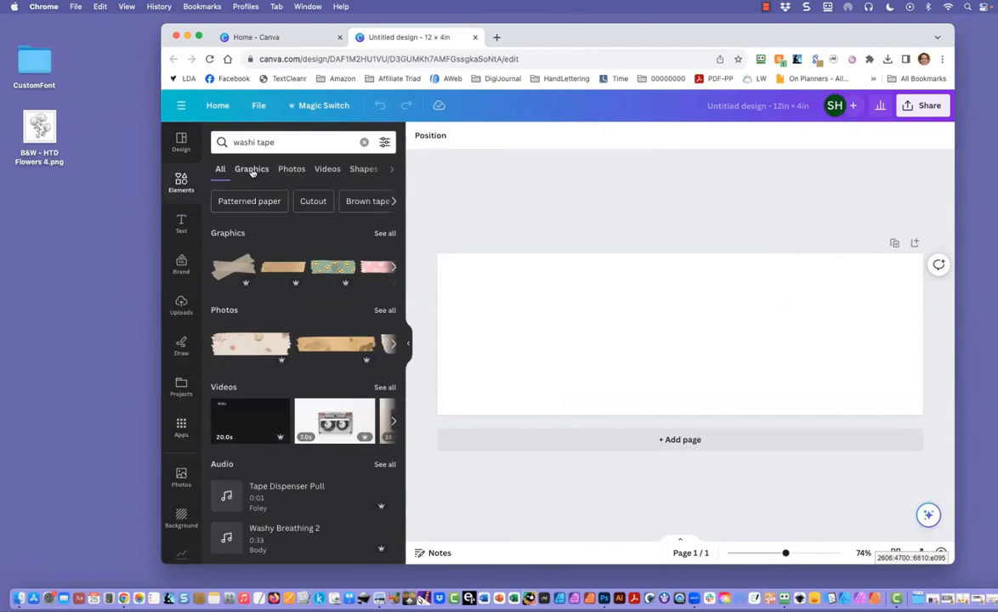
{"action": "left_click", "coordinate": [252, 170]}
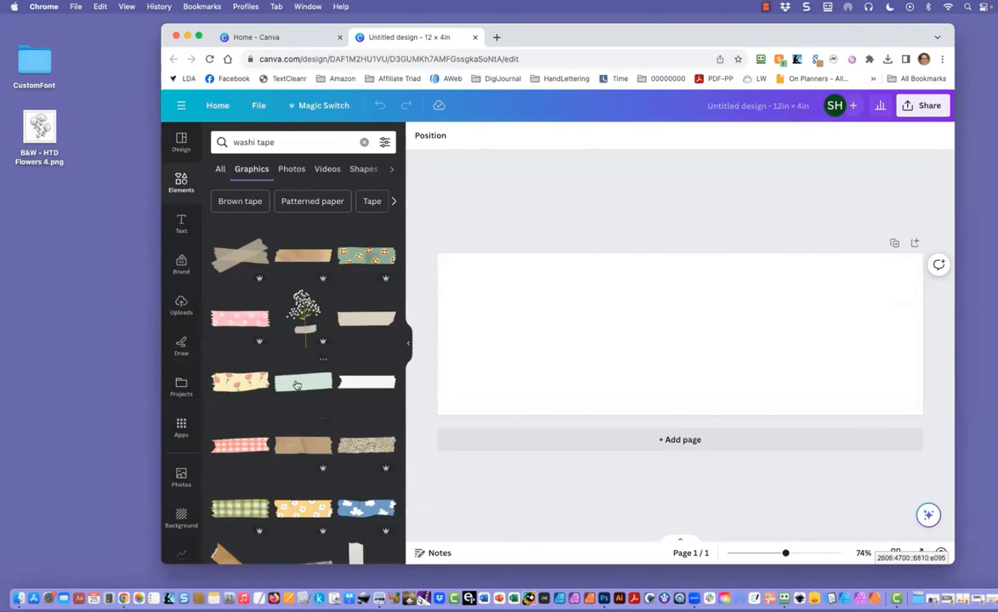
{"action": "left_click", "coordinate": [297, 385]}
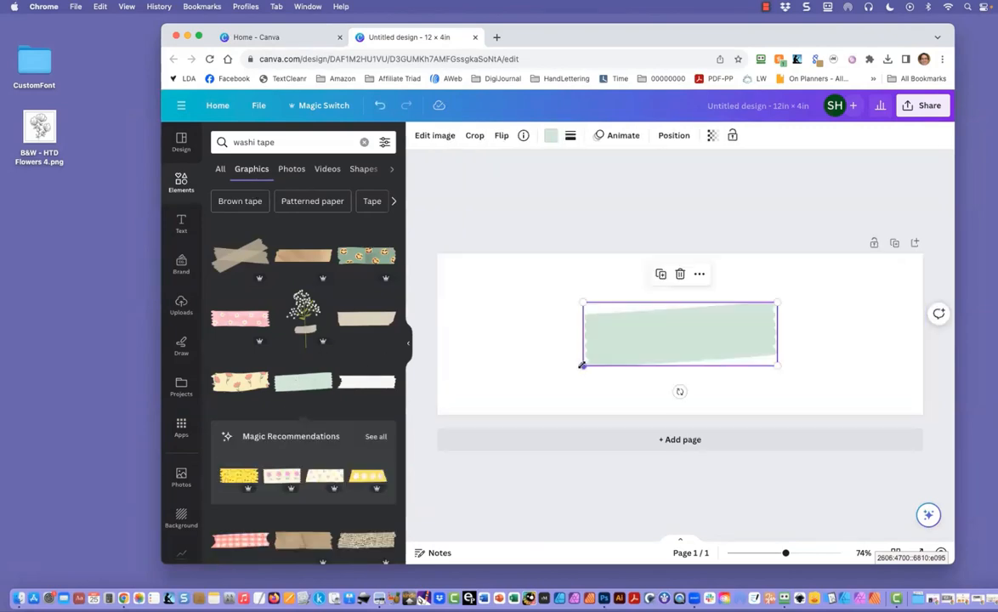
Enlarge the green tape strip to span most of the page and centre it
{"action": "left_click_drag", "start_coordinate": [581, 367], "coordinate": [457, 401]}
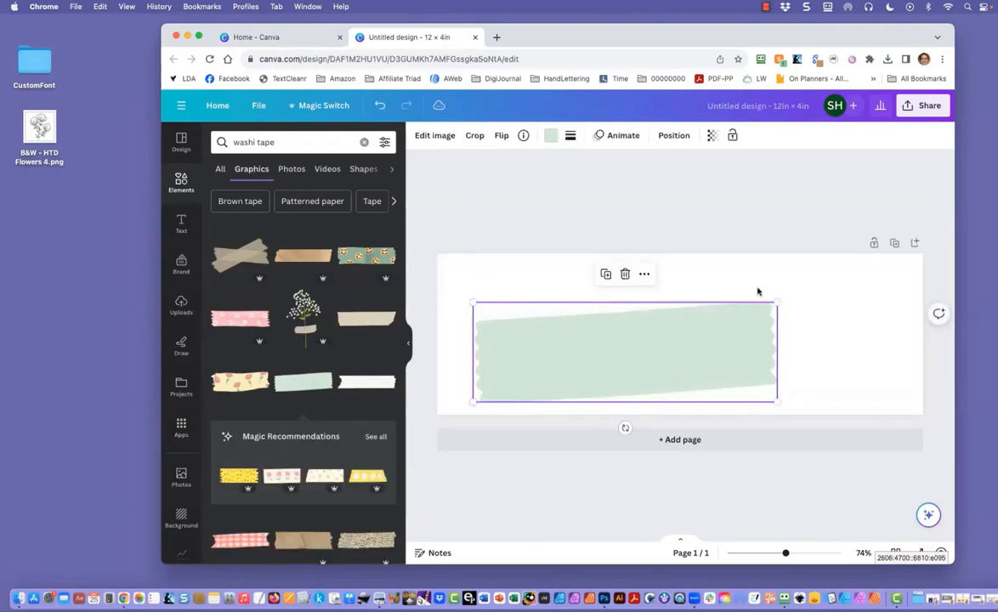
{"action": "left_click_drag", "start_coordinate": [778, 303], "coordinate": [887, 294]}
{"action": "left_click_drag", "start_coordinate": [685, 331], "coordinate": [689, 328]}
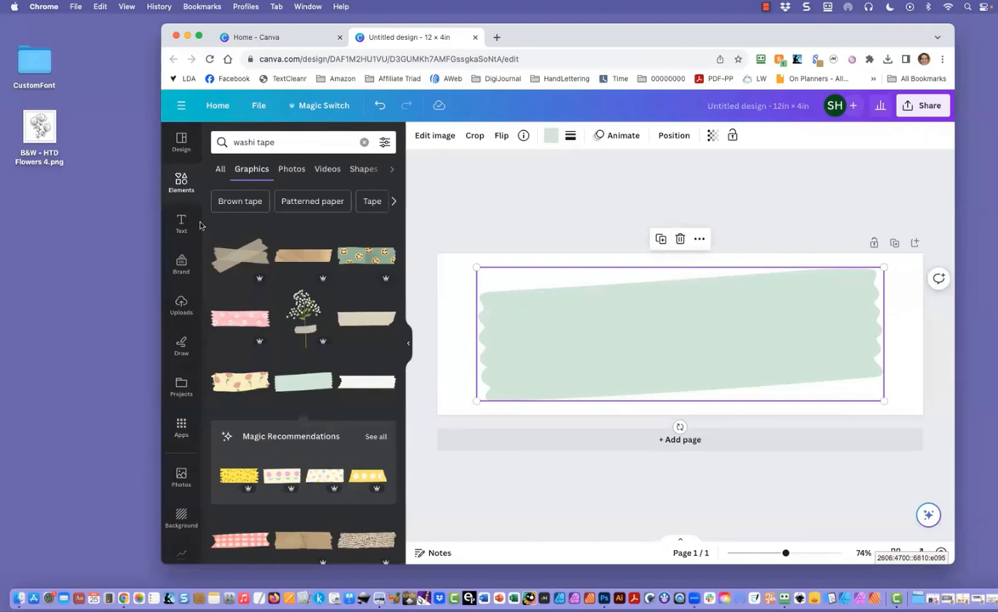
Add a text box containing "DDDDDD" to the page
{"action": "left_click", "coordinate": [180, 223]}
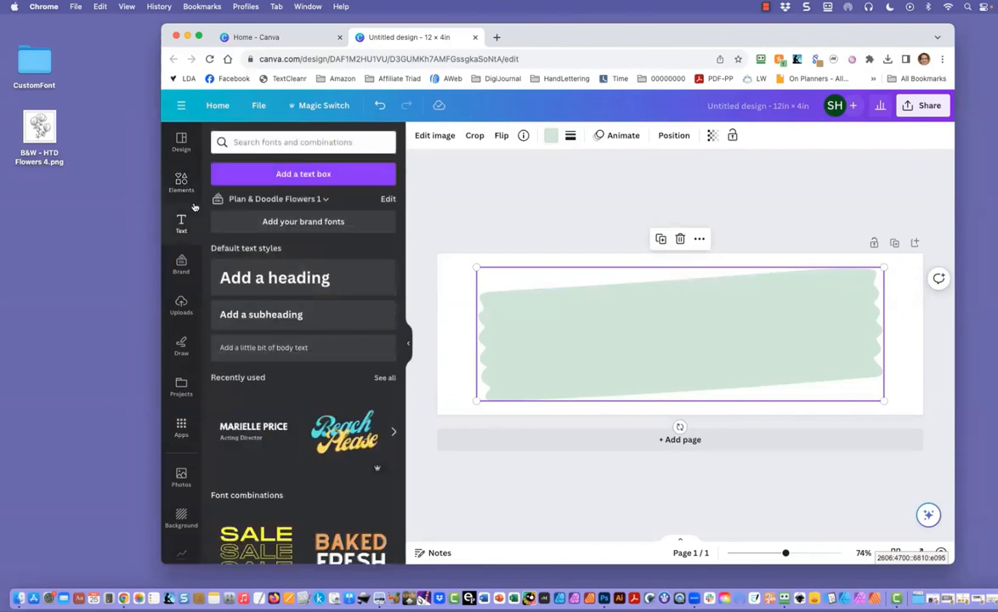
{"action": "left_click", "coordinate": [304, 174]}
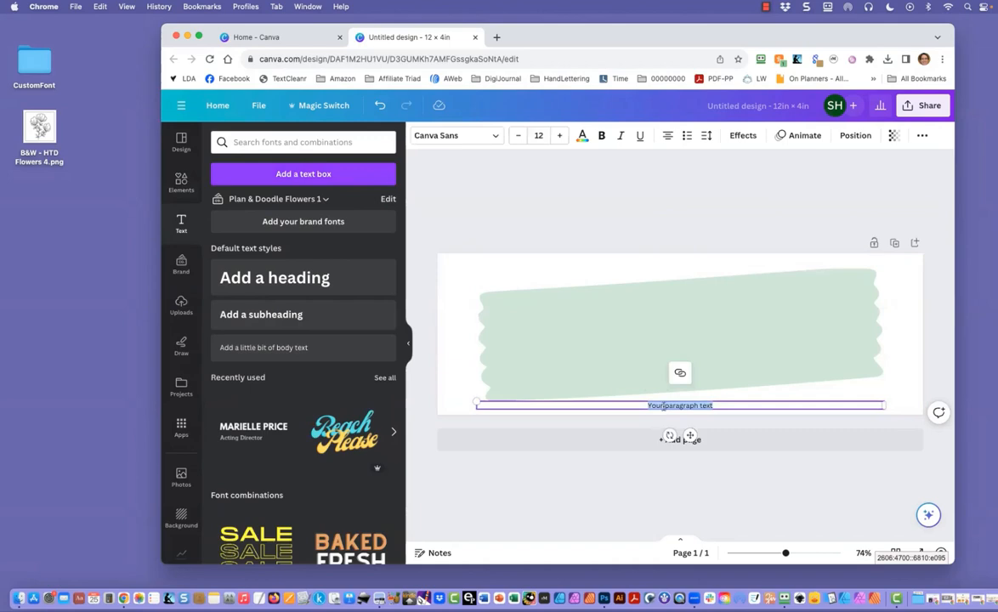
{"action": "type", "text": "DDDDDD"}
Browse the CustomFont folder on the desktop through the font upload option, and close the file dialog without uploading
{"action": "left_click", "coordinate": [492, 136]}
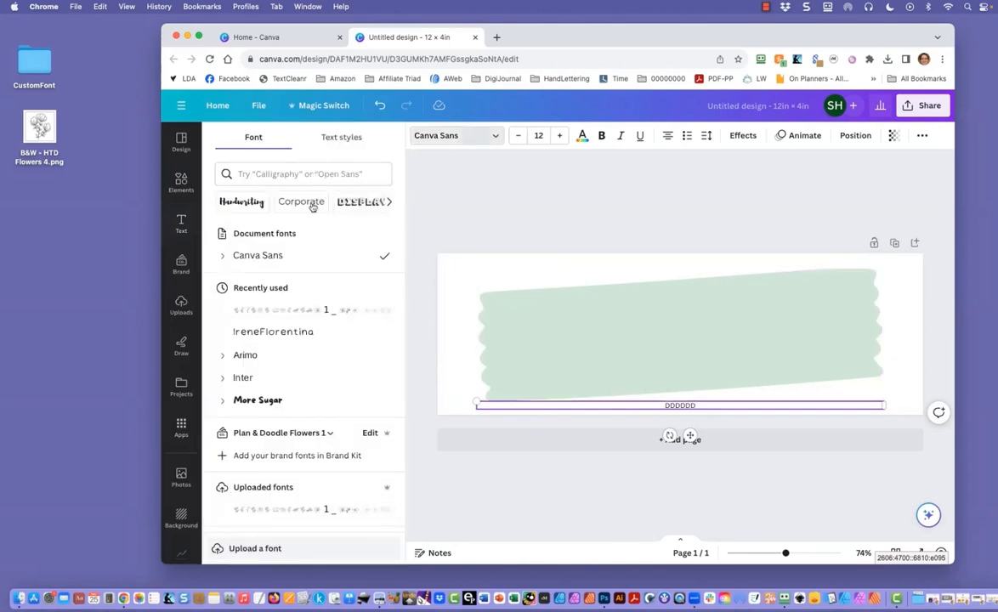
{"action": "left_click", "coordinate": [494, 138]}
{"action": "left_click", "coordinate": [495, 138]}
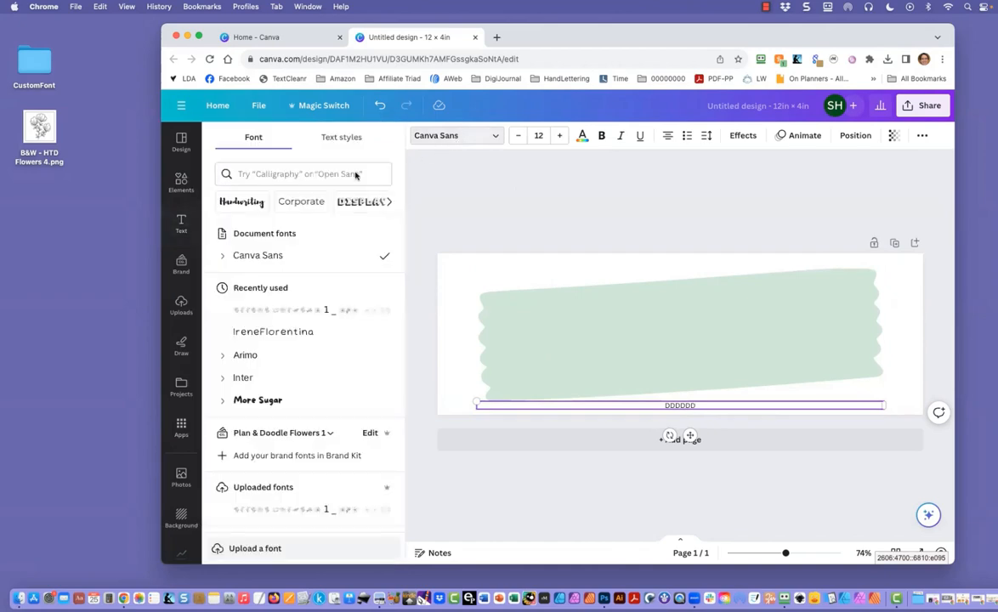
{"action": "left_click", "coordinate": [269, 549]}
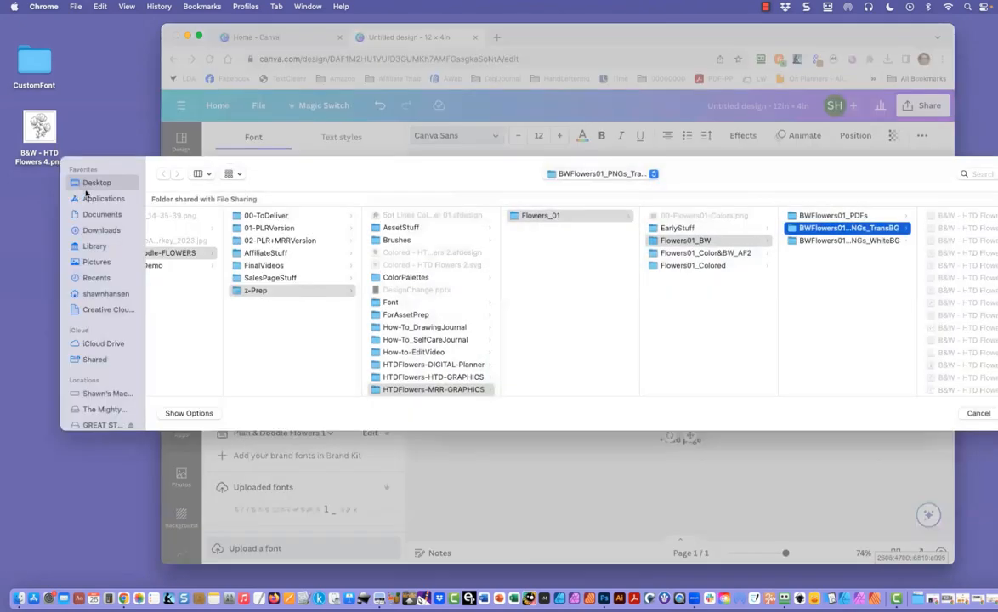
{"action": "left_click", "coordinate": [85, 183]}
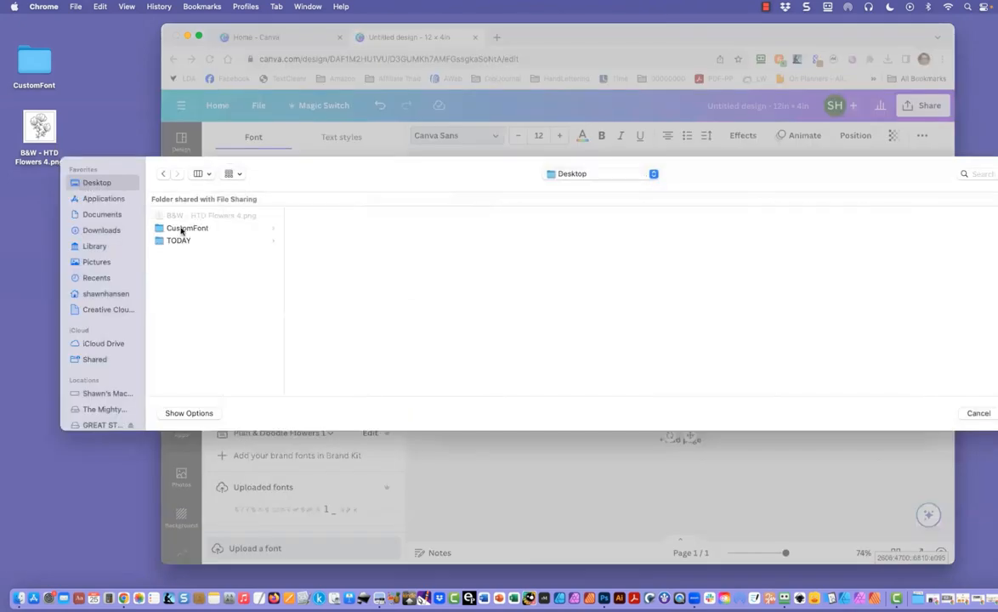
{"action": "left_click", "coordinate": [243, 228]}
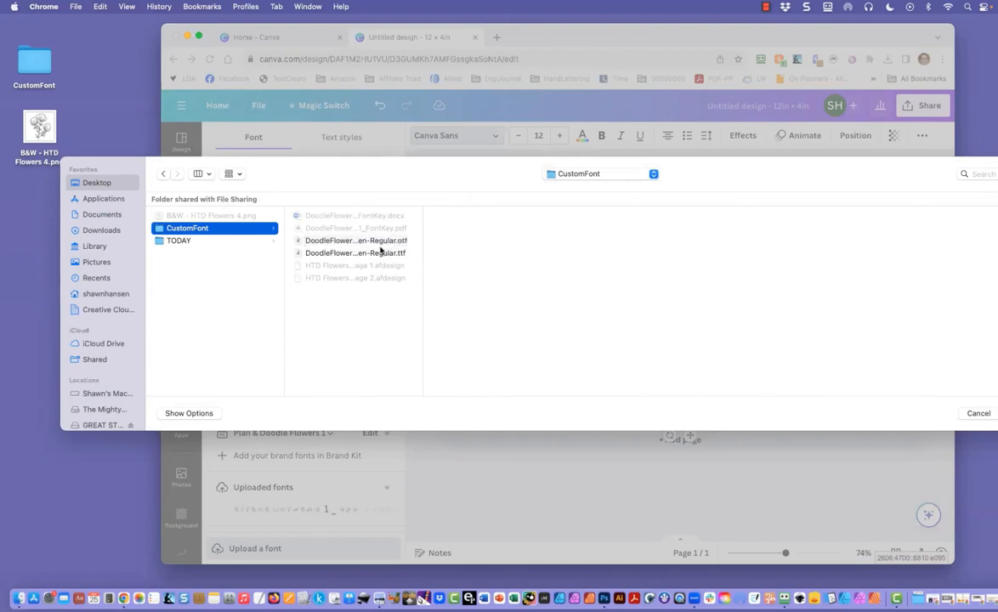
{"action": "left_click", "coordinate": [978, 413]}
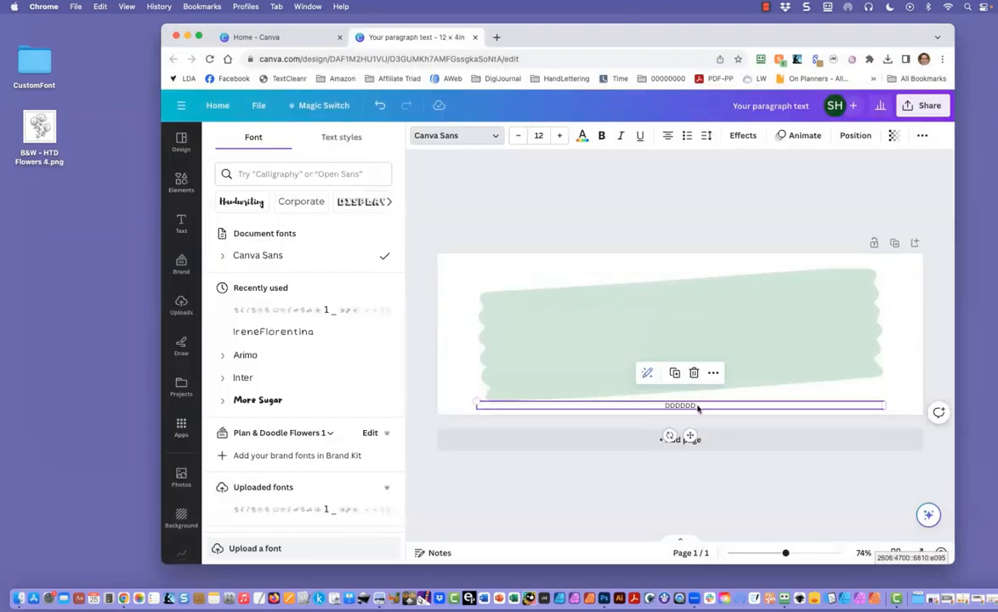
Apply the uploaded Doodle Flowers 1 font to the DDDDDD text and set its size to 100
{"action": "double_click", "coordinate": [697, 406]}
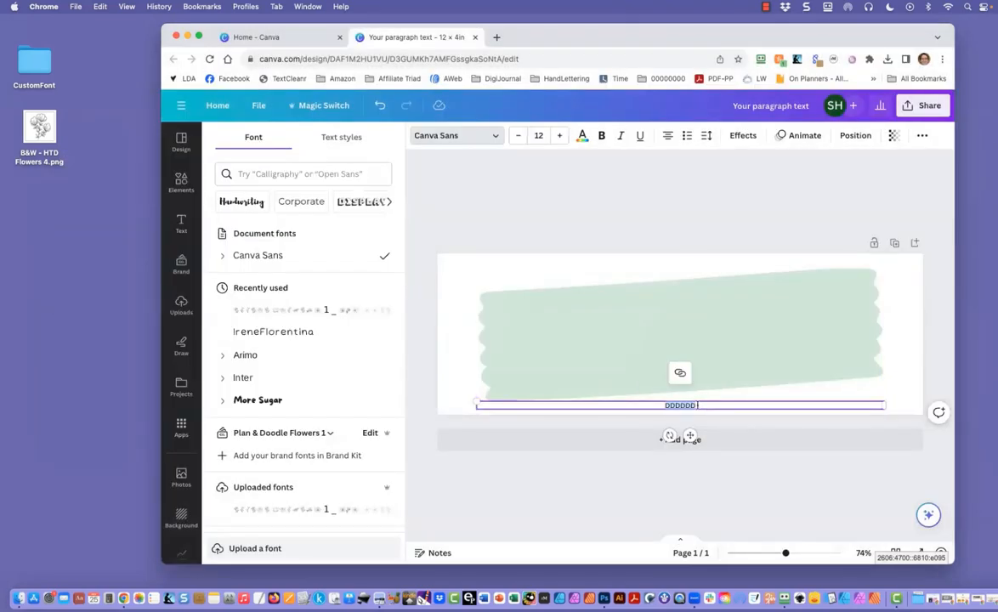
{"action": "left_click", "coordinate": [446, 138]}
{"action": "left_click", "coordinate": [447, 139]}
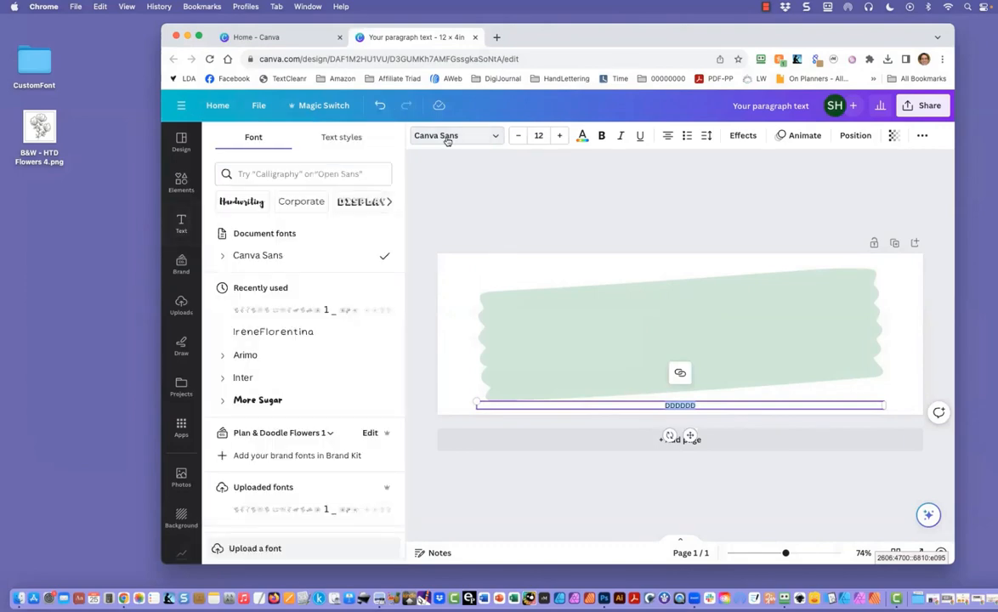
{"action": "left_click", "coordinate": [263, 511]}
{"action": "left_click", "coordinate": [539, 136]}
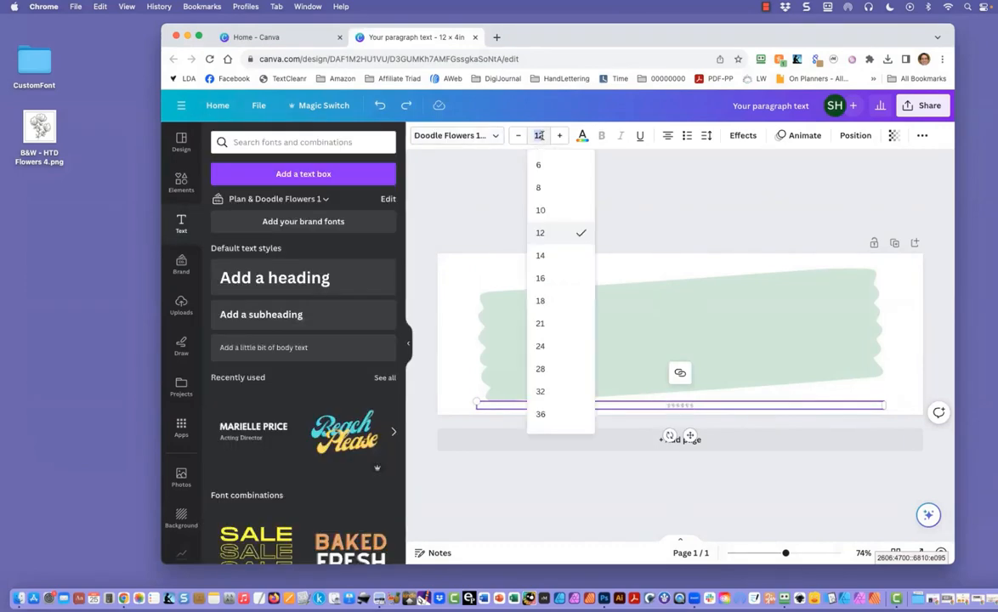
{"action": "type", "text": "100"}
{"action": "key", "text": "Return"}
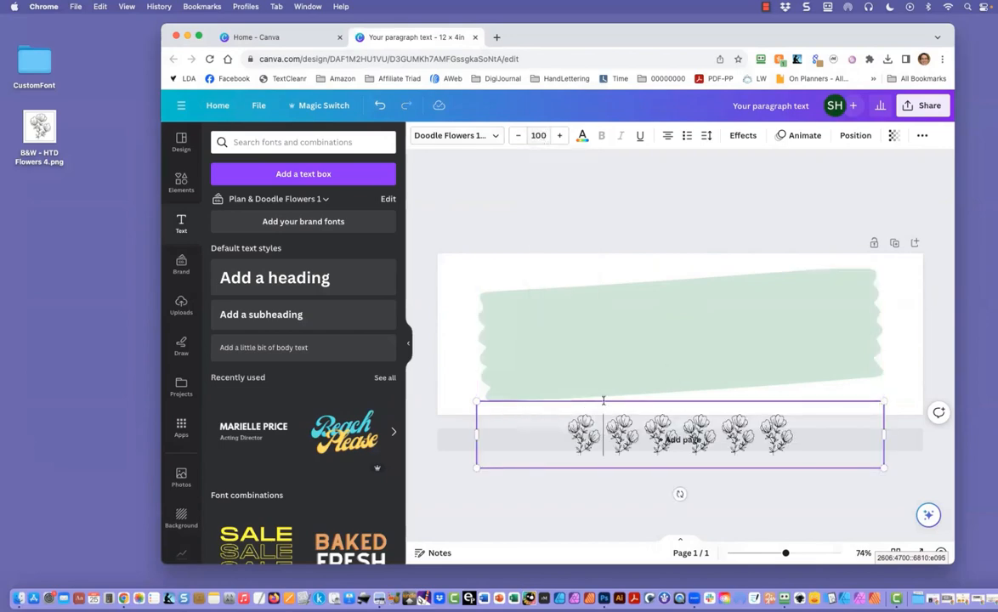
Move the flower text onto the middle of the tape and insert two more flower characters into the row
{"action": "left_click", "coordinate": [459, 380]}
{"action": "left_click_drag", "start_coordinate": [621, 417], "coordinate": [621, 316]}
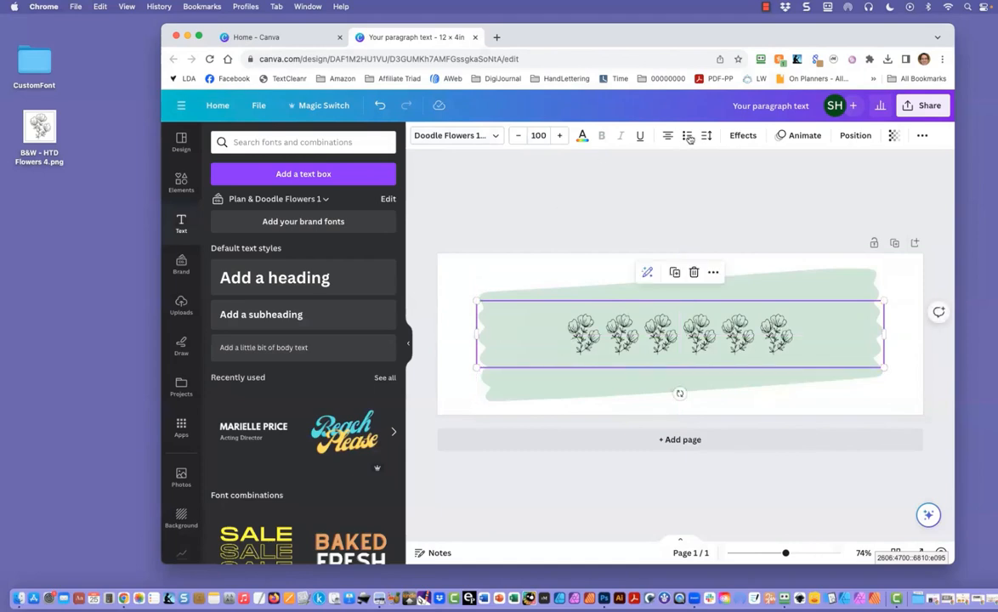
{"action": "left_click", "coordinate": [566, 329]}
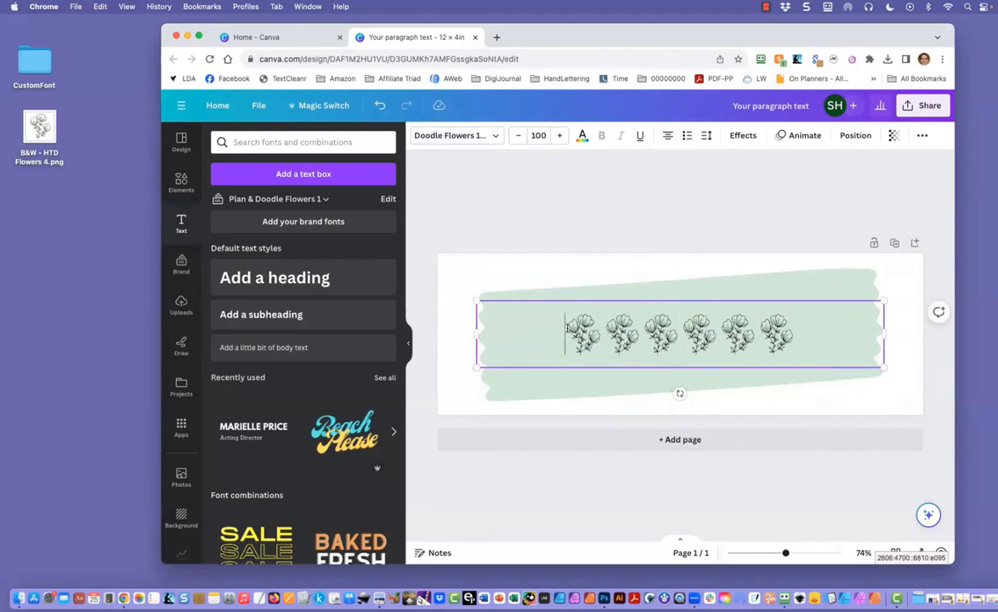
{"action": "type", "text": "aa"}
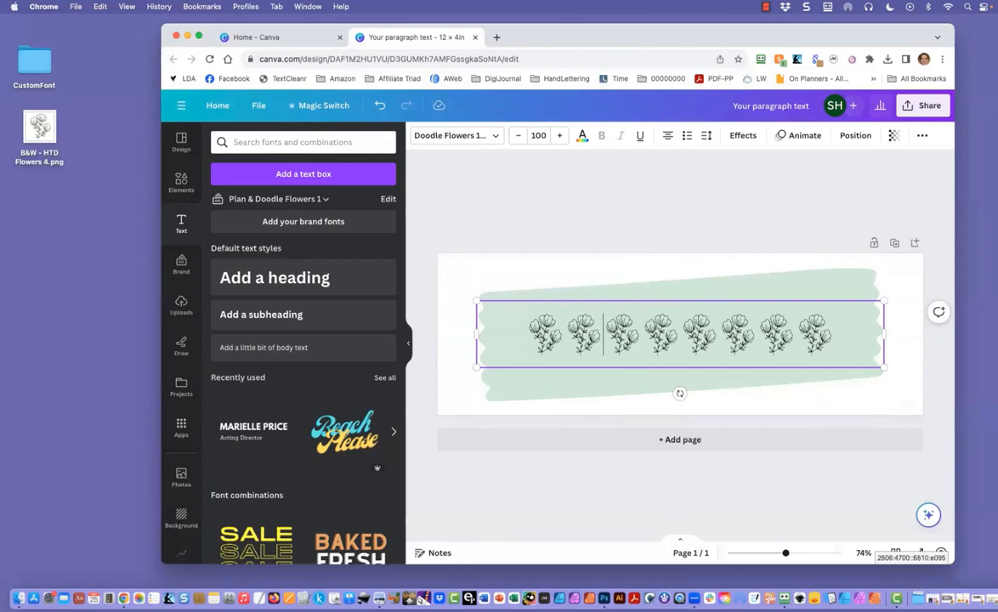
Shrink the green tape to fit just around the eight flowers and centre it behind them
{"action": "left_click", "coordinate": [529, 399]}
{"action": "mouse_move", "coordinate": [476, 400]}
{"action": "left_mouse_down"}
{"action": "mouse_move", "coordinate": [517, 396]}
{"action": "mouse_move", "coordinate": [516, 388]}
{"action": "left_mouse_up"}
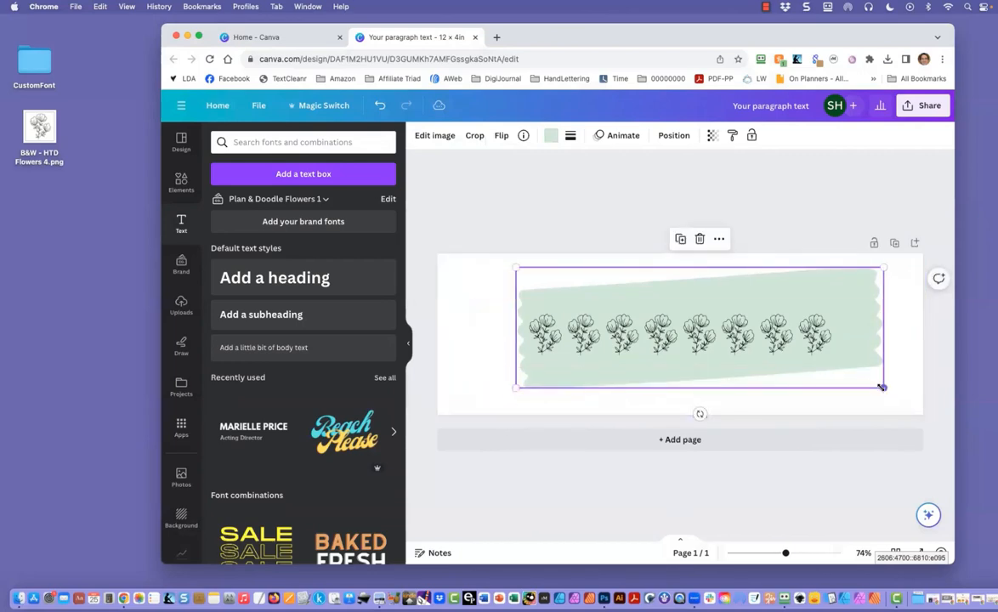
{"action": "left_click_drag", "start_coordinate": [882, 387], "coordinate": [855, 377]}
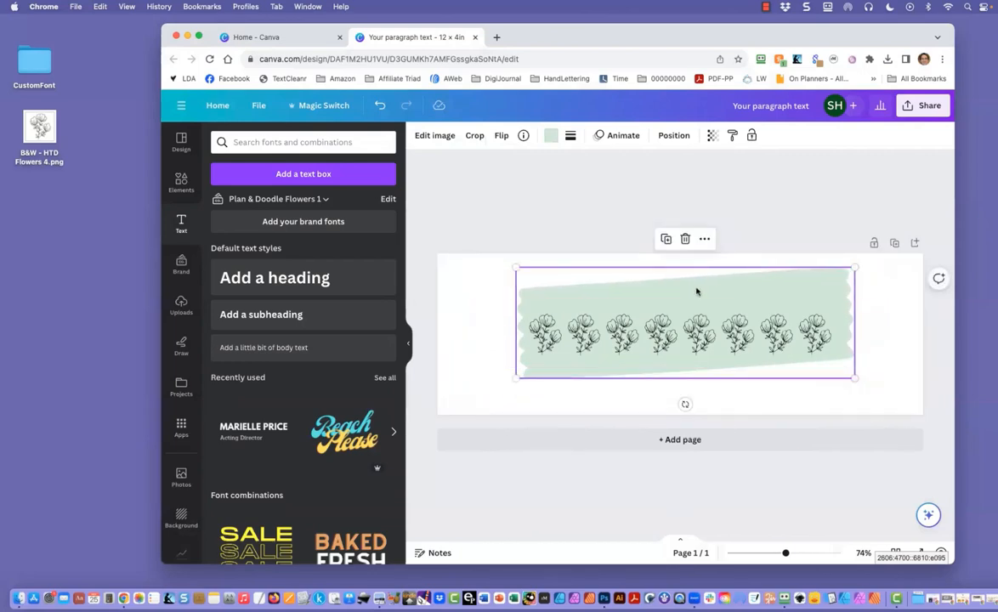
{"action": "left_click_drag", "start_coordinate": [696, 292], "coordinate": [650, 326]}
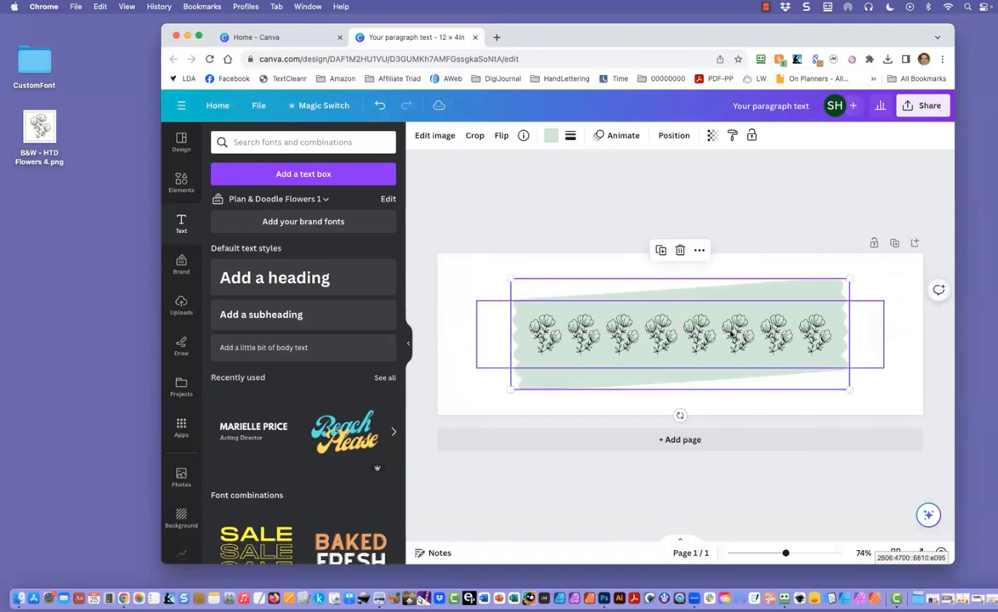
{"action": "left_click", "coordinate": [729, 333]}
{"action": "left_click_drag", "start_coordinate": [730, 333], "coordinate": [729, 331]}
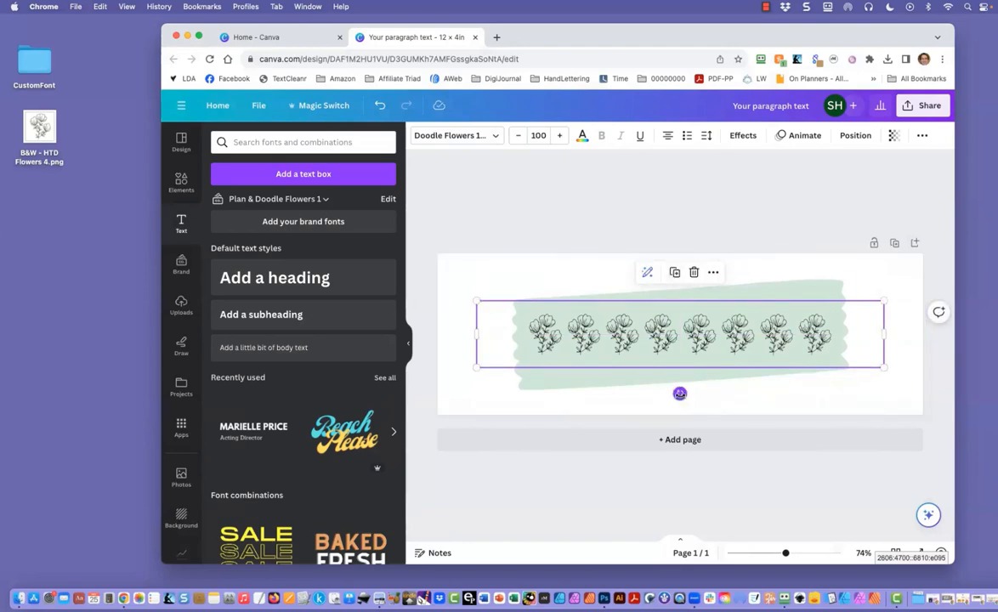
{"action": "left_click_drag", "start_coordinate": [679, 393], "coordinate": [673, 415]}
{"action": "key", "text": "cmd+z"}
Rotate the green tape slightly clockwise so it lies level behind the flower row, and clear the selection
{"action": "left_click", "coordinate": [637, 388]}
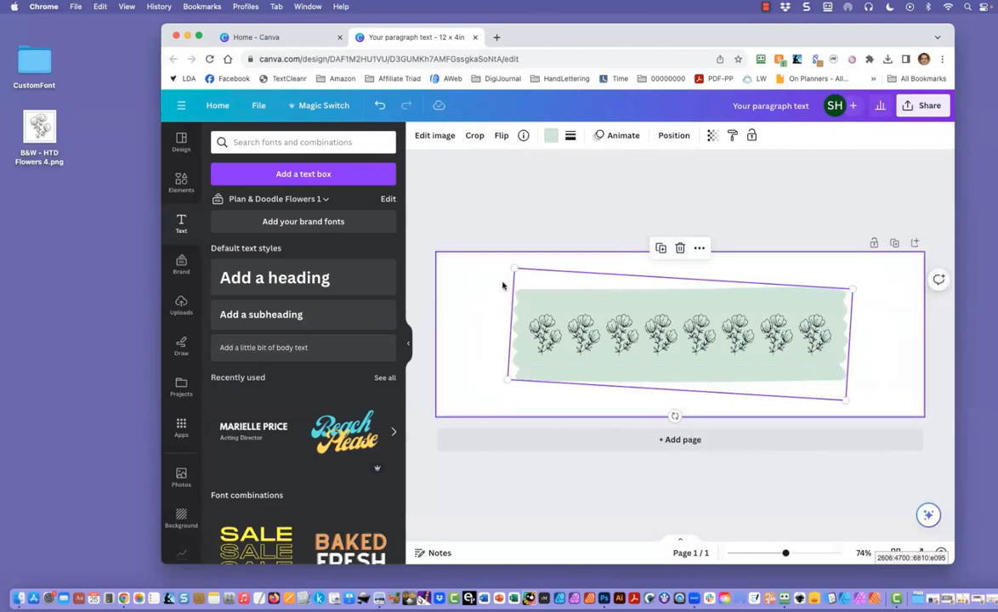
{"action": "key", "text": "ctrl+z"}
{"action": "left_click", "coordinate": [571, 321]}
{"action": "left_click_drag", "start_coordinate": [571, 319], "coordinate": [572, 319]}
{"action": "left_click", "coordinate": [503, 225]}
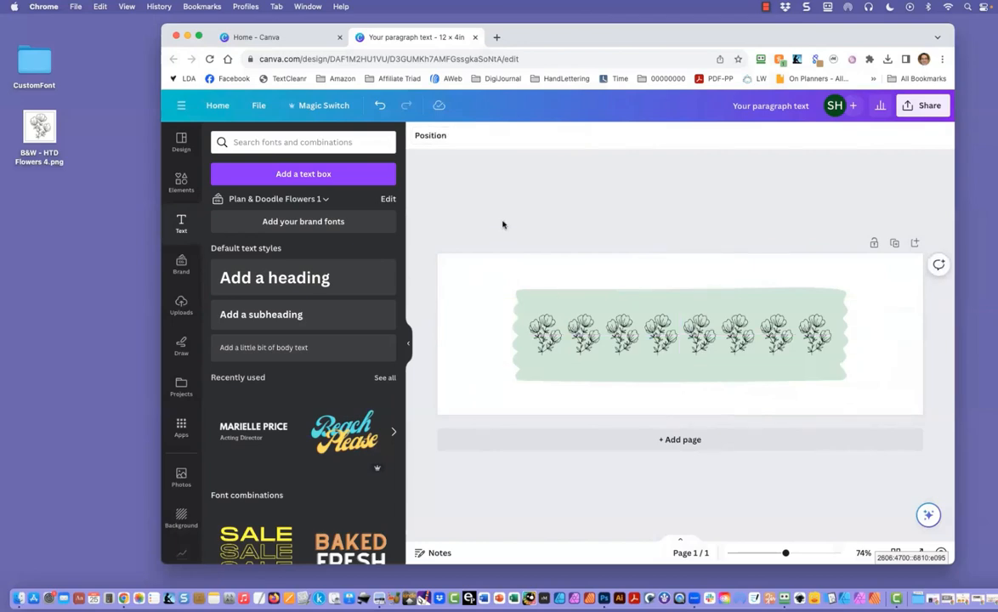
Duplicate the page and delete the flower text from the copy, leaving only the green tape on page 2
{"action": "left_click", "coordinate": [894, 243]}
{"action": "left_click", "coordinate": [650, 425]}
{"action": "key", "text": "Delete"}
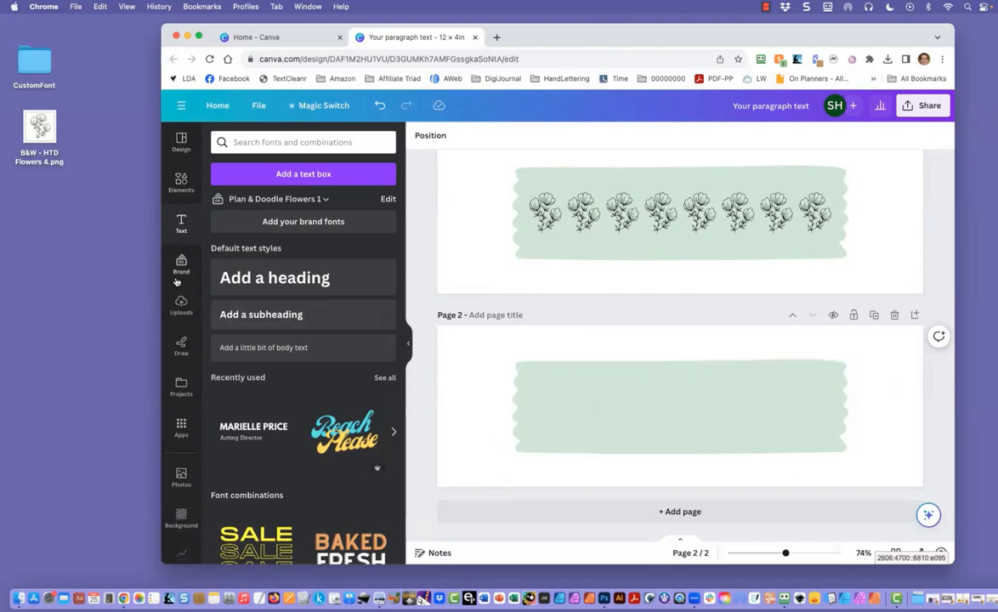
Insert the uploaded doodle flower image on page 2 and shrink it to fit within the tape's left end
{"action": "left_click", "coordinate": [180, 304]}
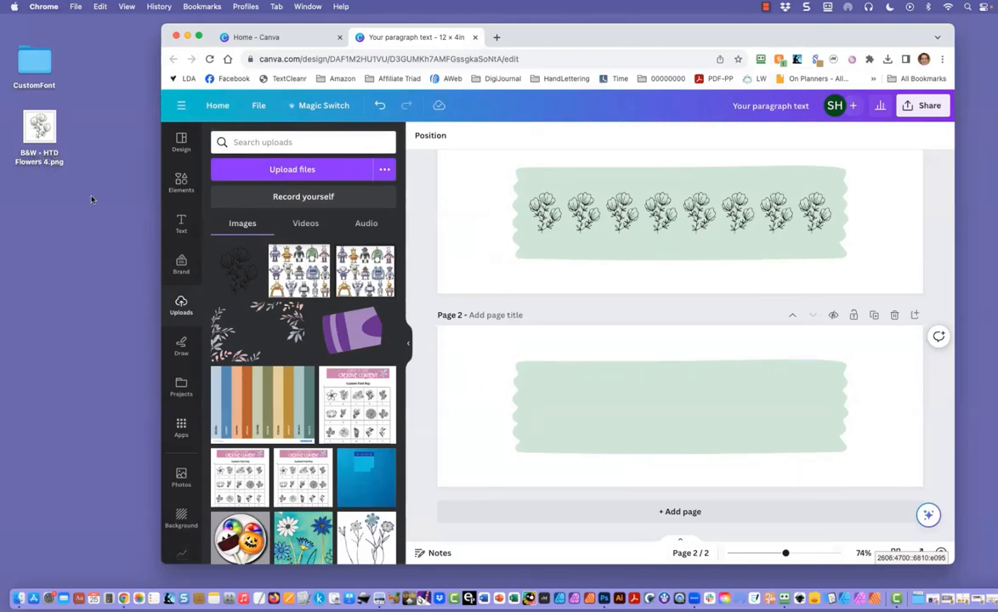
{"action": "left_click", "coordinate": [222, 256]}
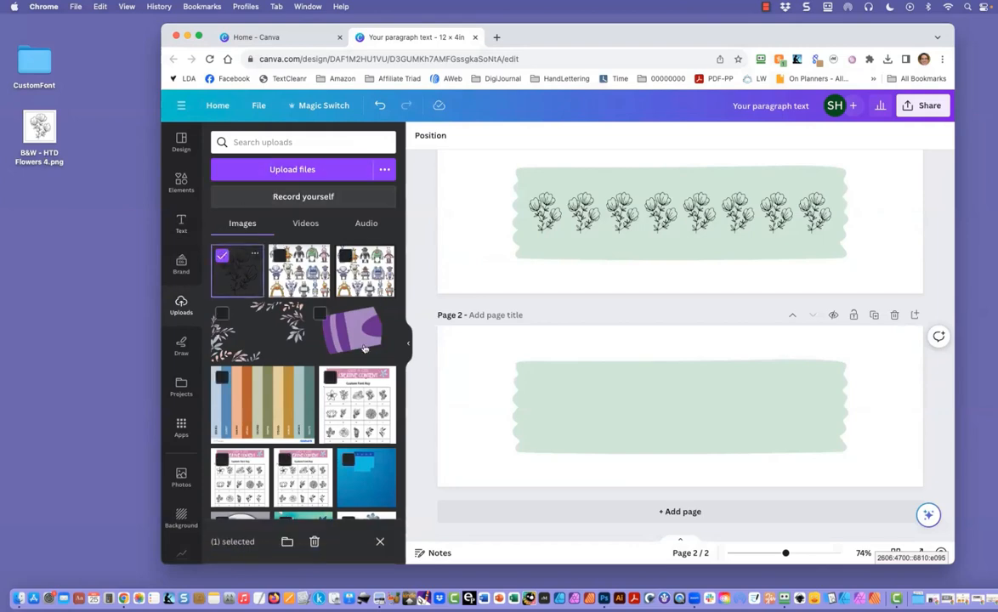
{"action": "left_click_drag", "start_coordinate": [220, 255], "coordinate": [595, 387]}
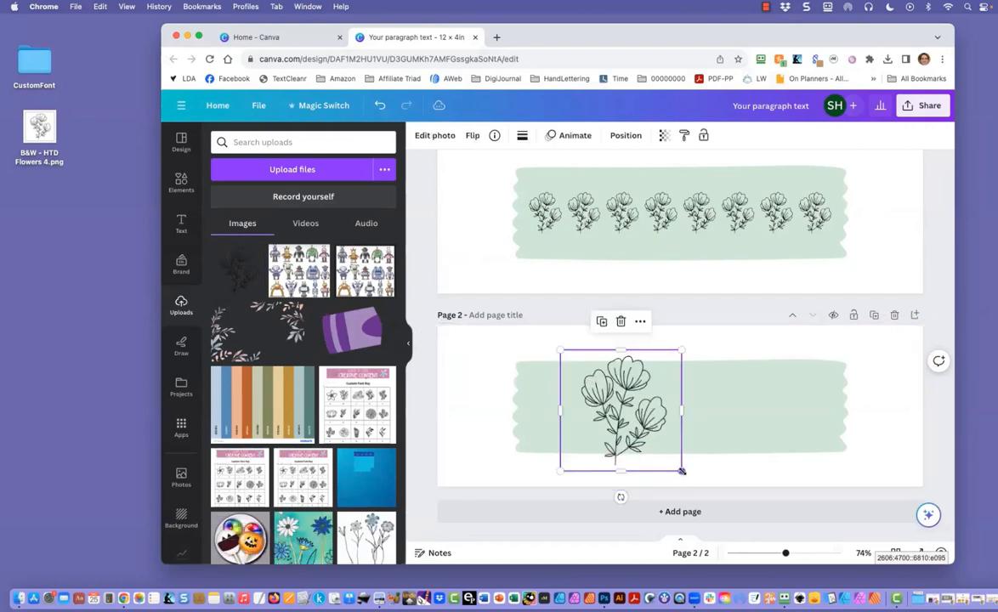
{"action": "left_click_drag", "start_coordinate": [681, 471], "coordinate": [555, 408]}
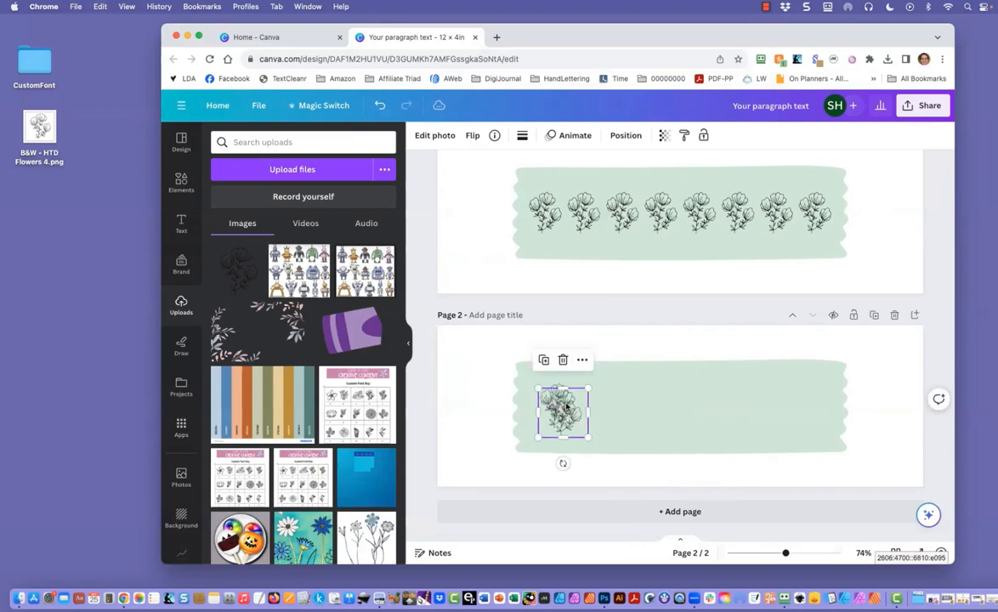
Duplicate the small flower several times and place copies beside the first one and near the tape's right end
{"action": "left_click_drag", "start_coordinate": [556, 408], "coordinate": [600, 401]}
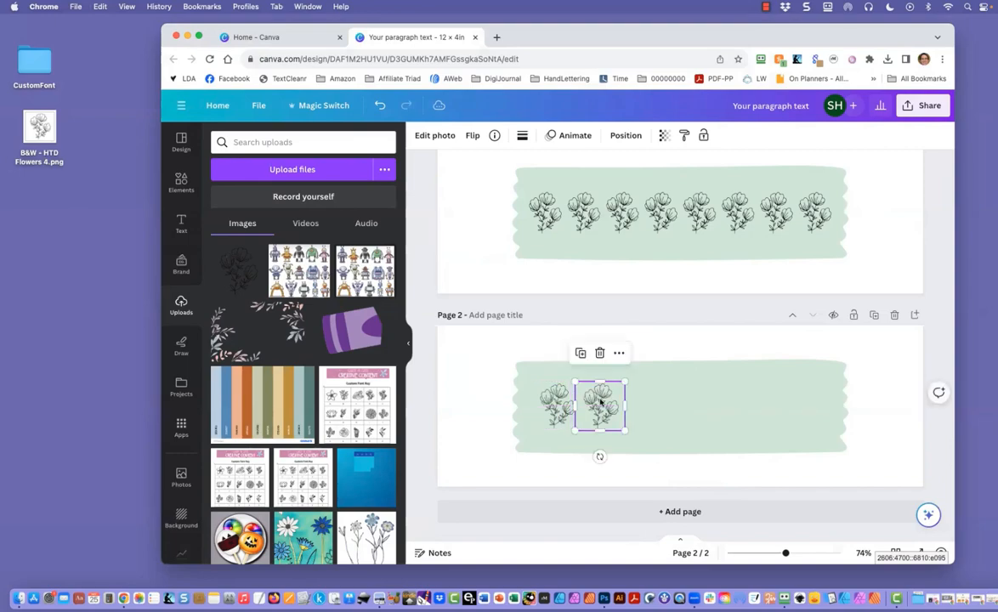
{"action": "key", "text": "super+d"}
{"action": "left_click_drag", "start_coordinate": [632, 406], "coordinate": [648, 406]}
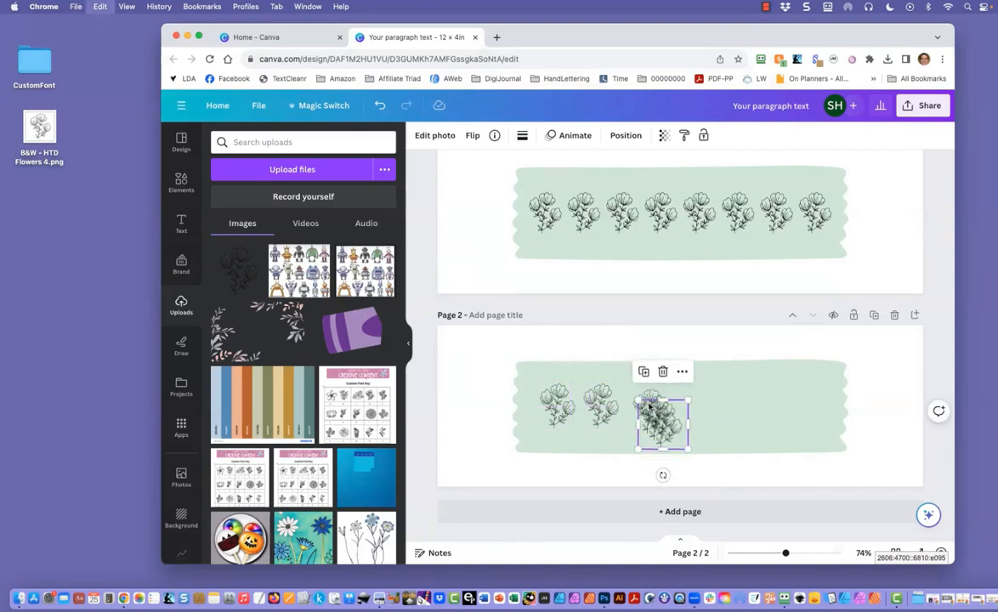
{"action": "key", "text": "super+d"}
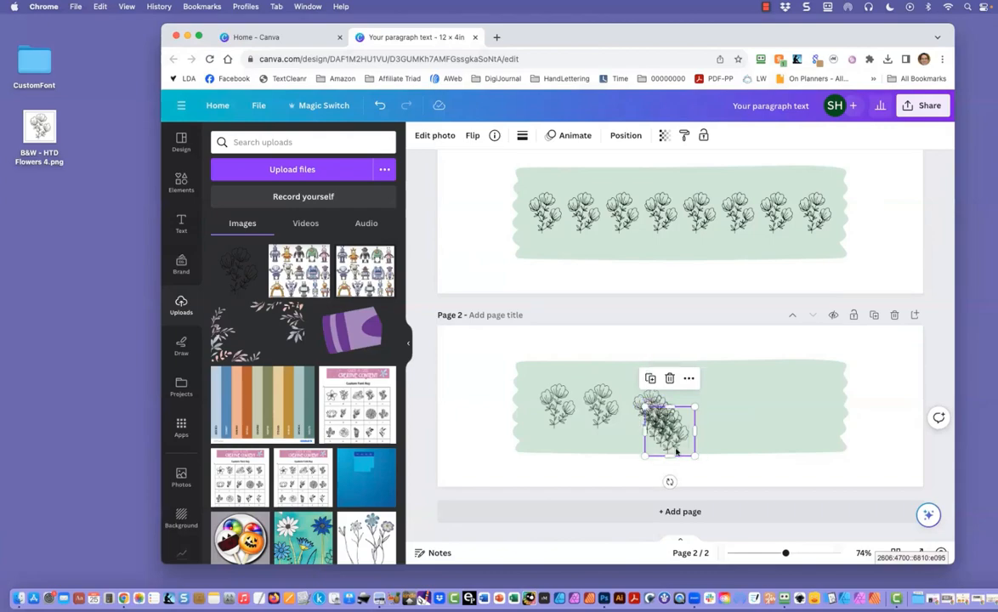
{"action": "left_click_drag", "start_coordinate": [680, 437], "coordinate": [815, 414]}
Arrange the flower copies in an evenly spaced row of eight, extending past the tape's right end
{"action": "left_click", "coordinate": [550, 406]}
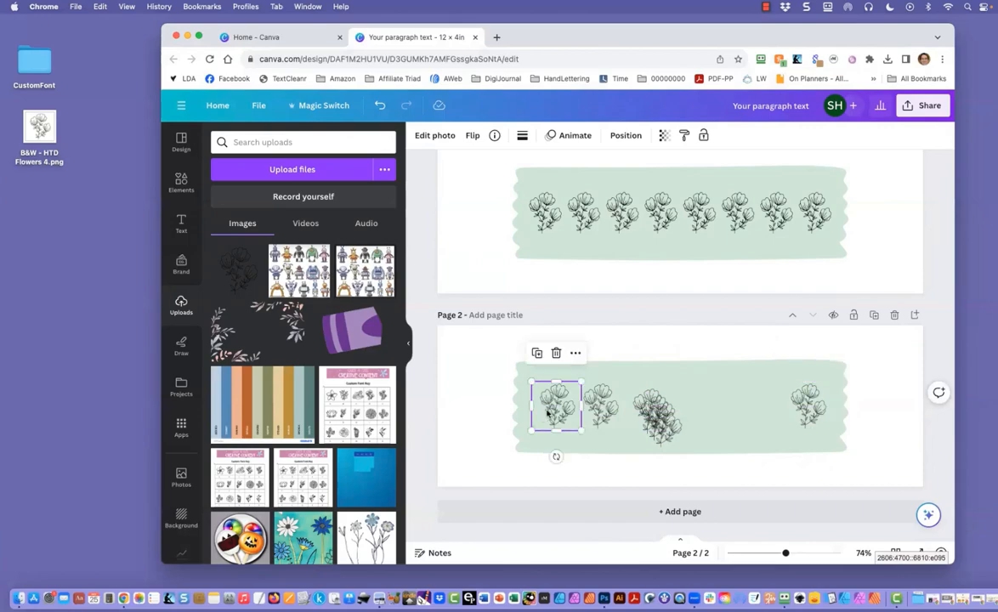
{"action": "left_click_drag", "start_coordinate": [543, 410], "coordinate": [538, 410]}
{"action": "left_click_drag", "start_coordinate": [599, 408], "coordinate": [589, 408]}
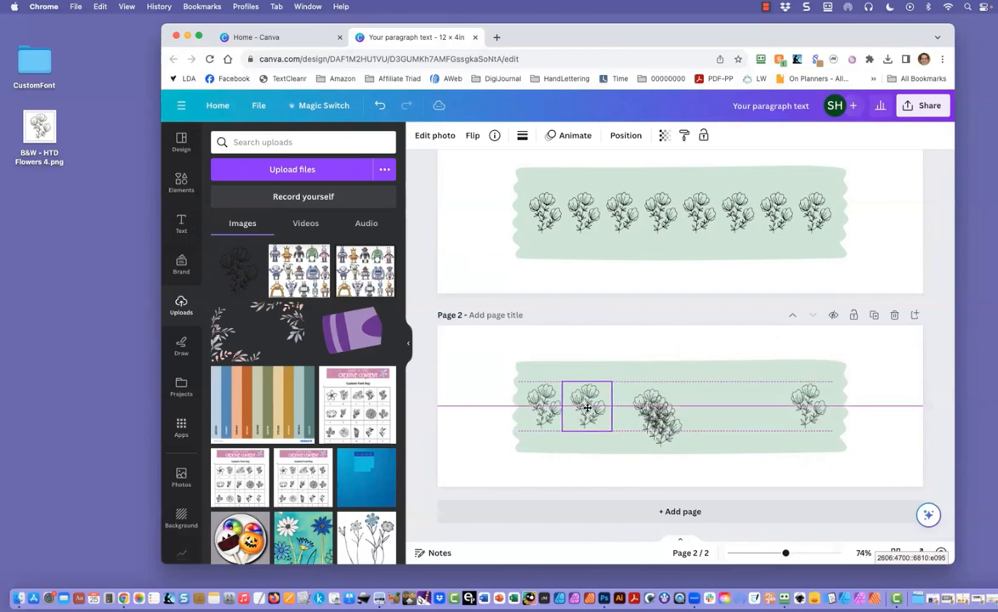
{"action": "left_click_drag", "start_coordinate": [689, 417], "coordinate": [787, 398]}
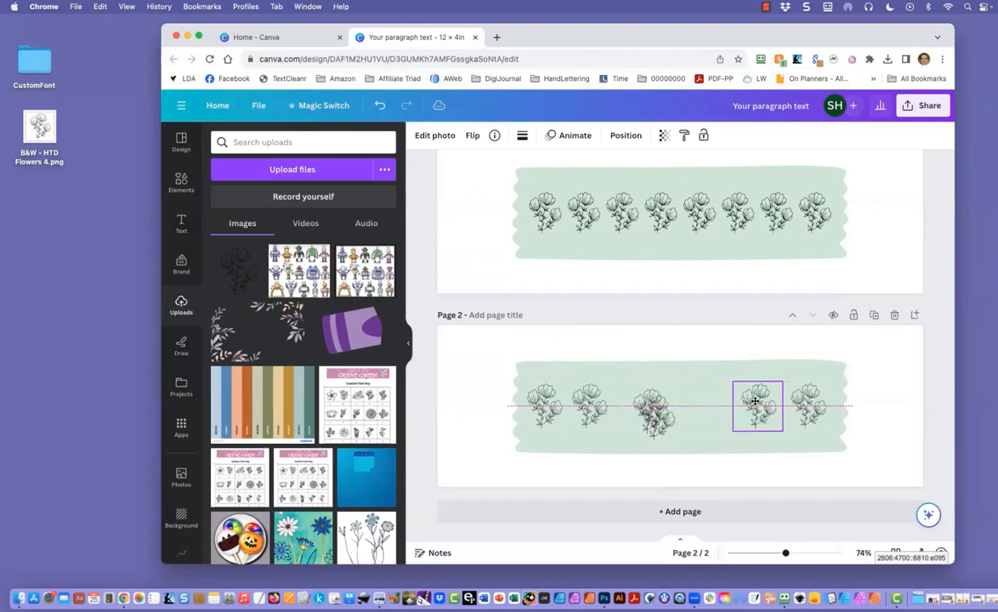
{"action": "left_click_drag", "start_coordinate": [655, 411], "coordinate": [625, 399]}
{"action": "left_click_drag", "start_coordinate": [708, 400], "coordinate": [676, 399]}
{"action": "left_click", "coordinate": [731, 406]}
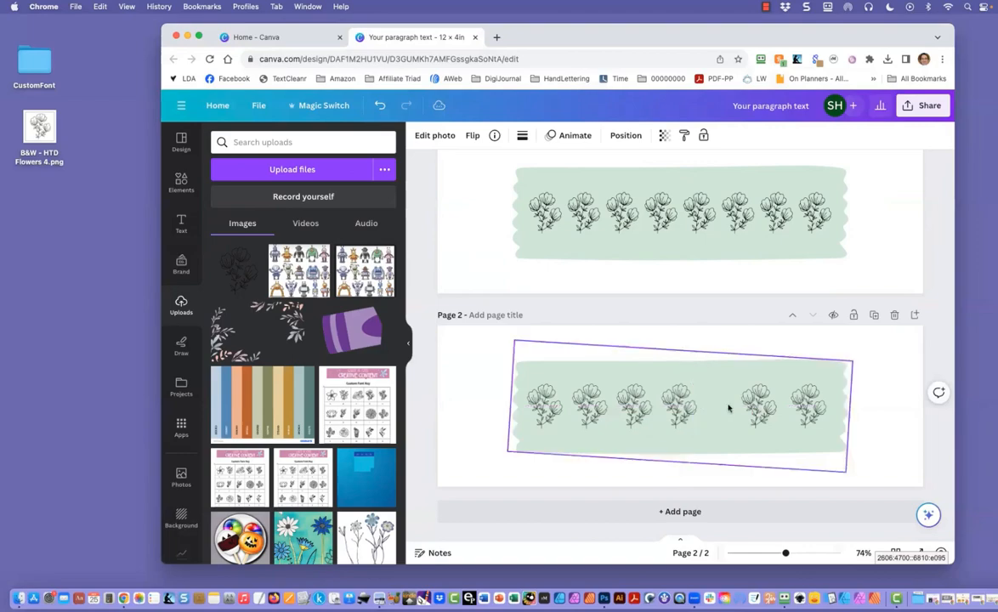
{"action": "left_click_drag", "start_coordinate": [759, 403], "coordinate": [723, 404]}
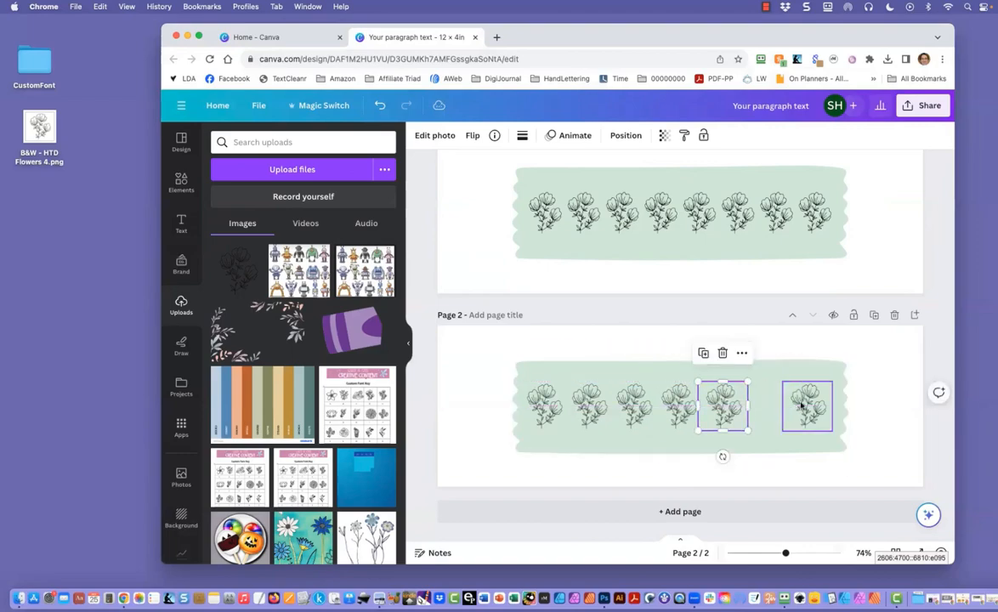
{"action": "left_click_drag", "start_coordinate": [803, 405], "coordinate": [849, 400]}
Scale all eight flowers down together to fit within the page 2 tape, centre the row on it, and clear the selection
{"action": "left_click", "coordinate": [531, 413]}
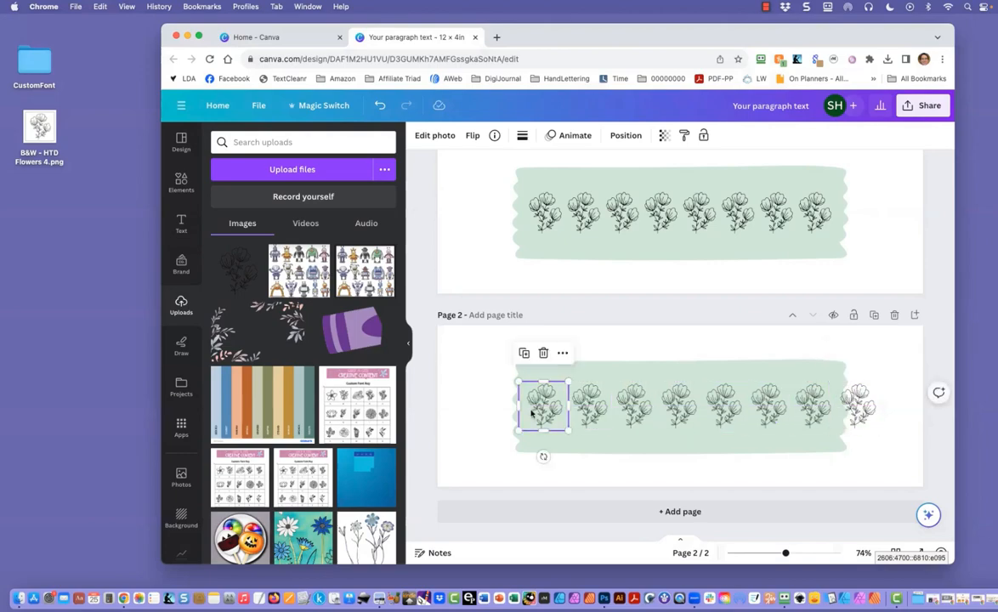
{"action": "left_click", "coordinate": [587, 406], "text": "shift"}
{"action": "left_click", "coordinate": [629, 405], "text": "shift"}
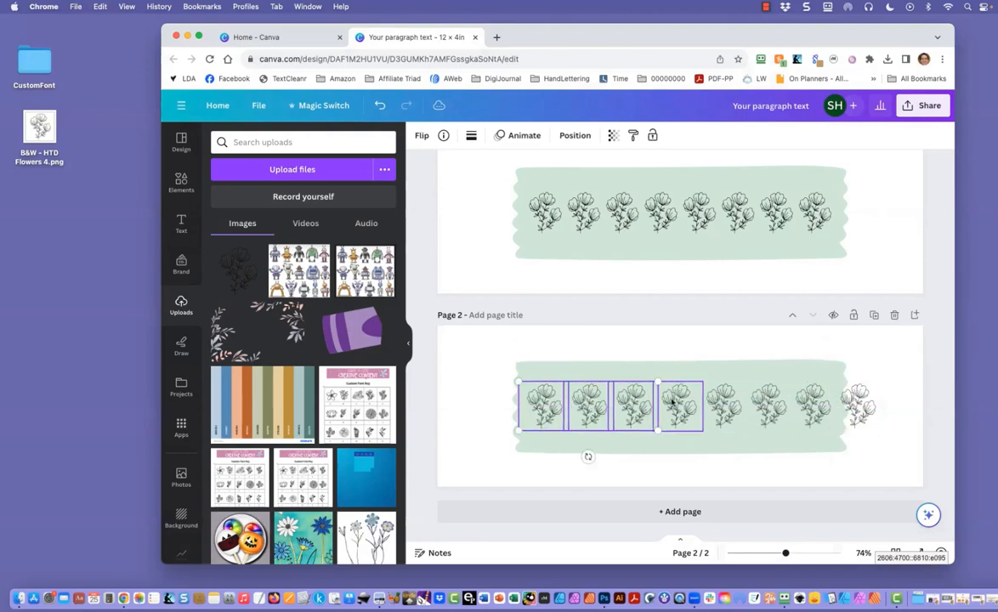
{"action": "left_click", "coordinate": [676, 406], "text": "shift"}
{"action": "left_click", "coordinate": [723, 405], "text": "shift"}
{"action": "left_click", "coordinate": [812, 405], "text": "shift"}
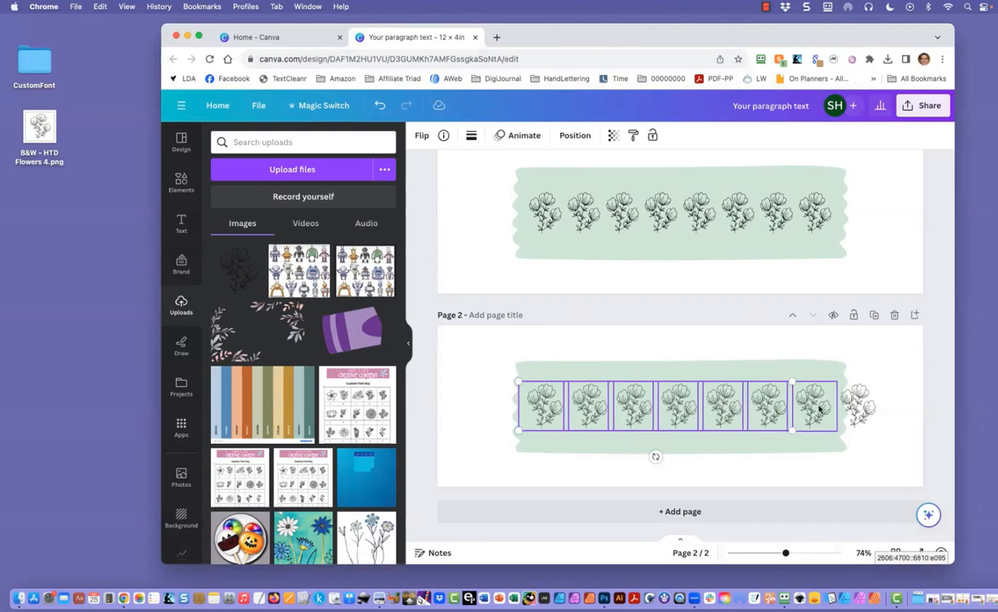
{"action": "left_click", "coordinate": [856, 405], "text": "shift"}
{"action": "left_click_drag", "start_coordinate": [880, 429], "coordinate": [834, 424]}
{"action": "left_click_drag", "start_coordinate": [648, 409], "coordinate": [650, 412]}
{"action": "left_click", "coordinate": [459, 378]}
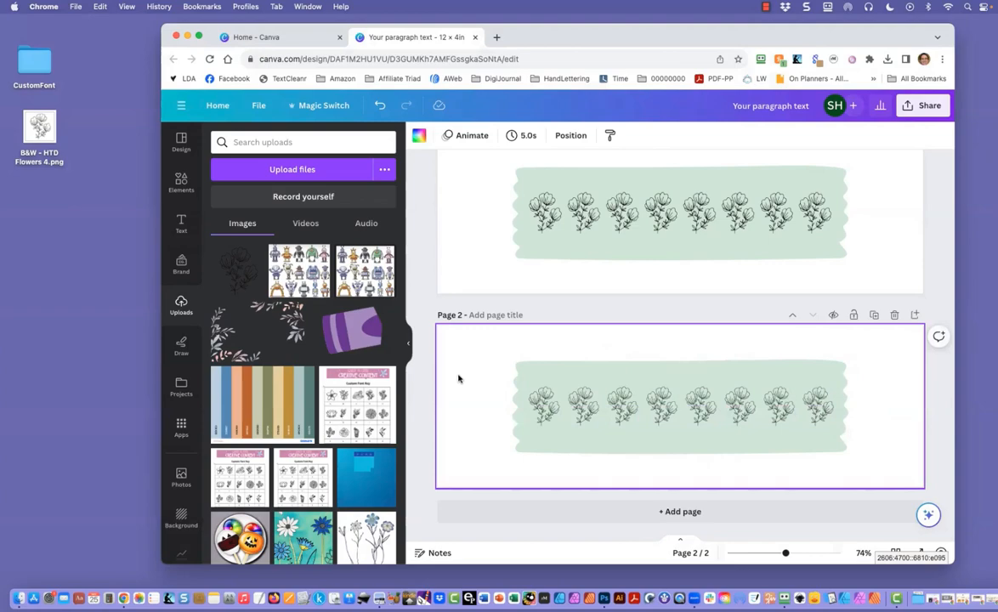
Look up the flower characters in the DoodleFlowers-01_FontKey.pdf document in Preview and return to the Canva design
{"action": "scroll", "coordinate": [511, 310], "scroll_direction": "up", "scroll_amount": 2}
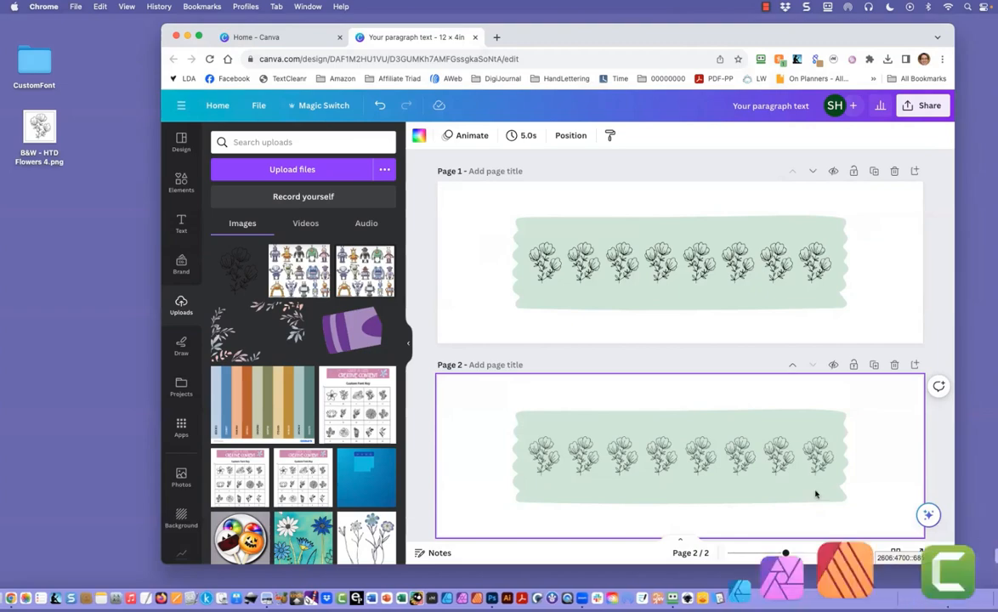
{"action": "left_click", "coordinate": [927, 584]}
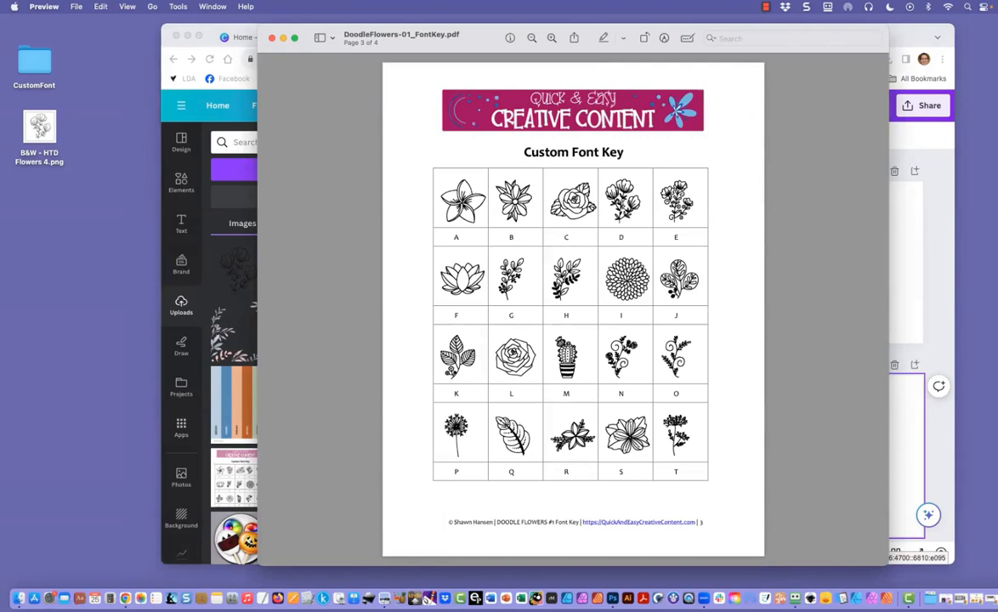
{"action": "left_click", "coordinate": [284, 40]}
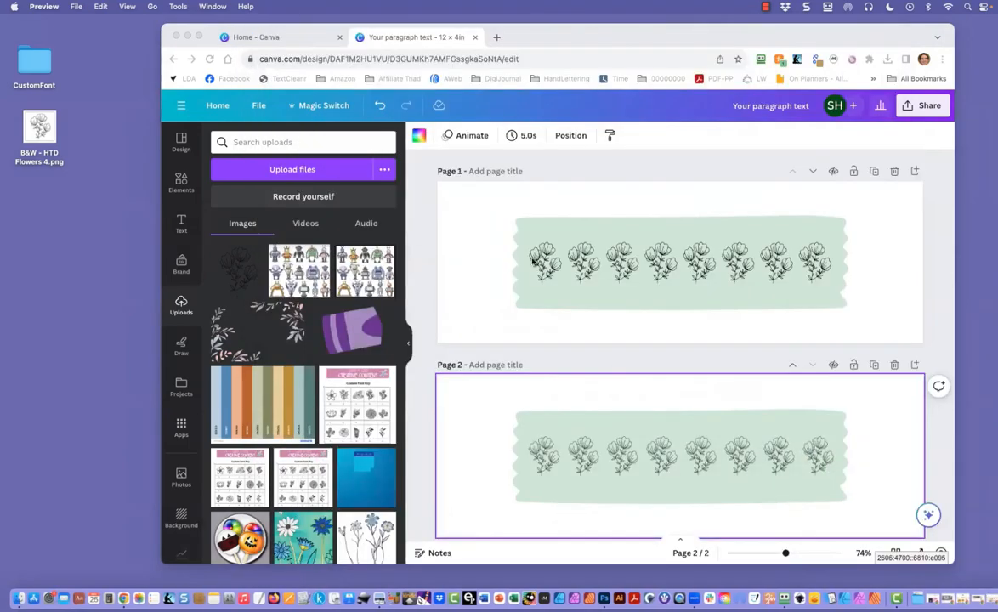
Duplicate the flower text on page 1 and move one of the two text layers beneath the green tape
{"action": "left_click", "coordinate": [486, 234]}
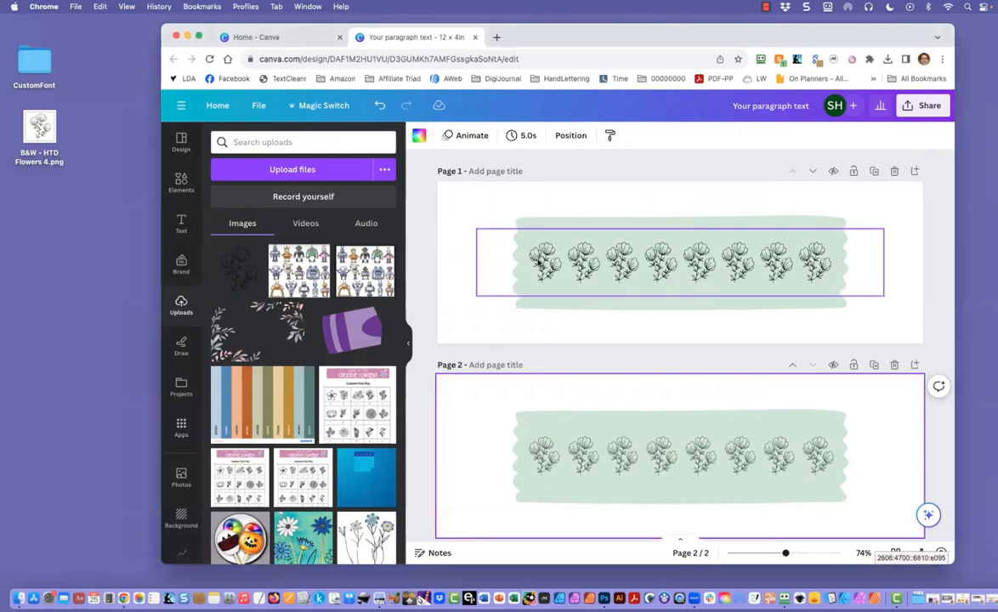
{"action": "left_click", "coordinate": [475, 207]}
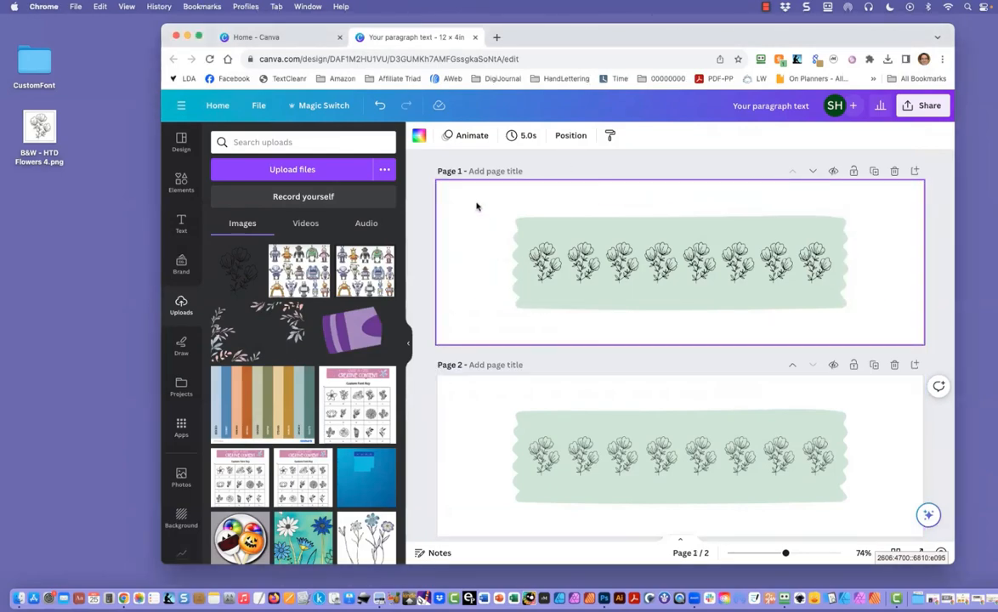
{"action": "left_click", "coordinate": [571, 138]}
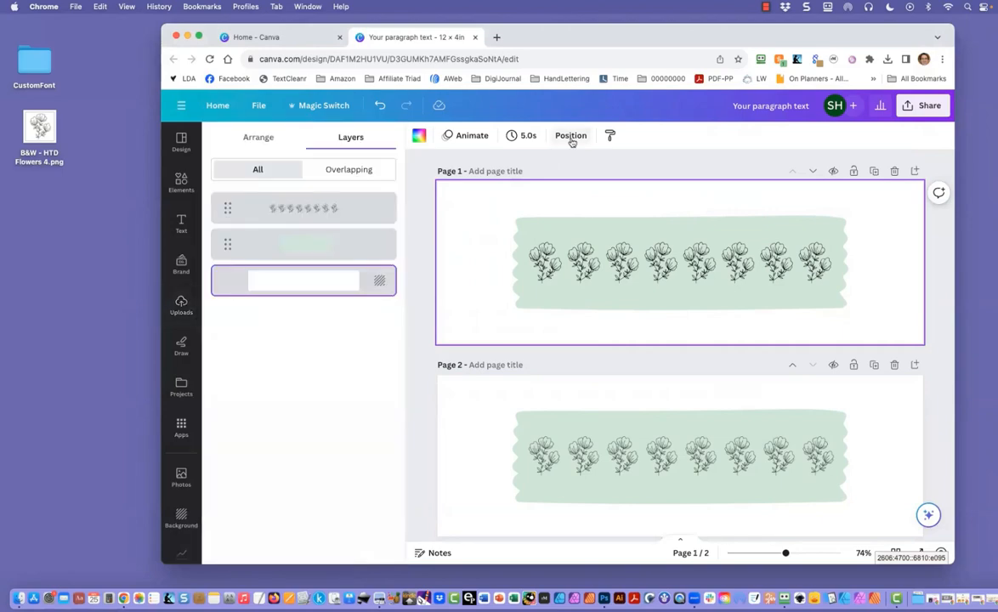
{"action": "right_click", "coordinate": [308, 212]}
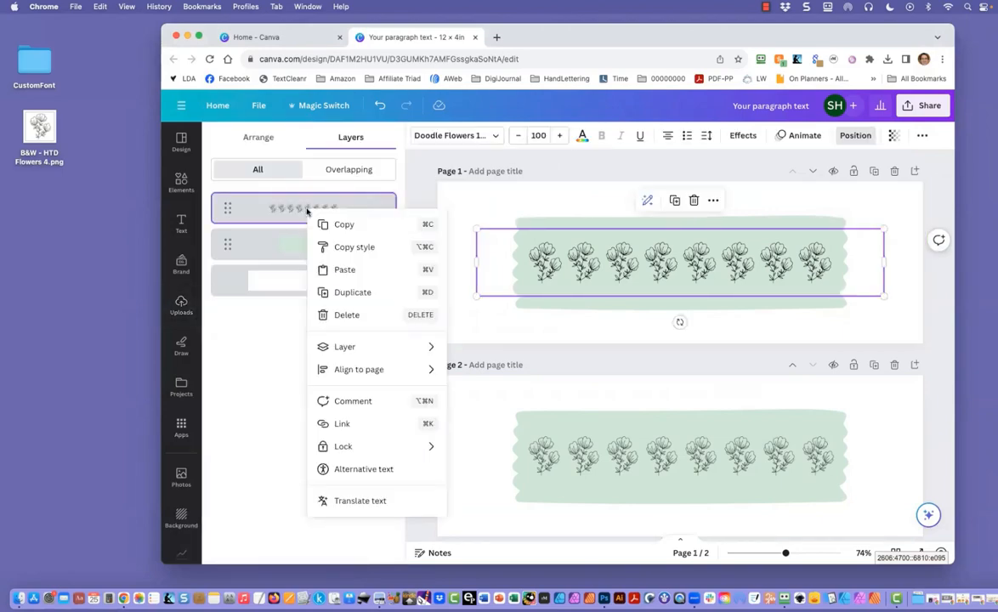
{"action": "left_click", "coordinate": [334, 291]}
{"action": "left_click", "coordinate": [304, 255]}
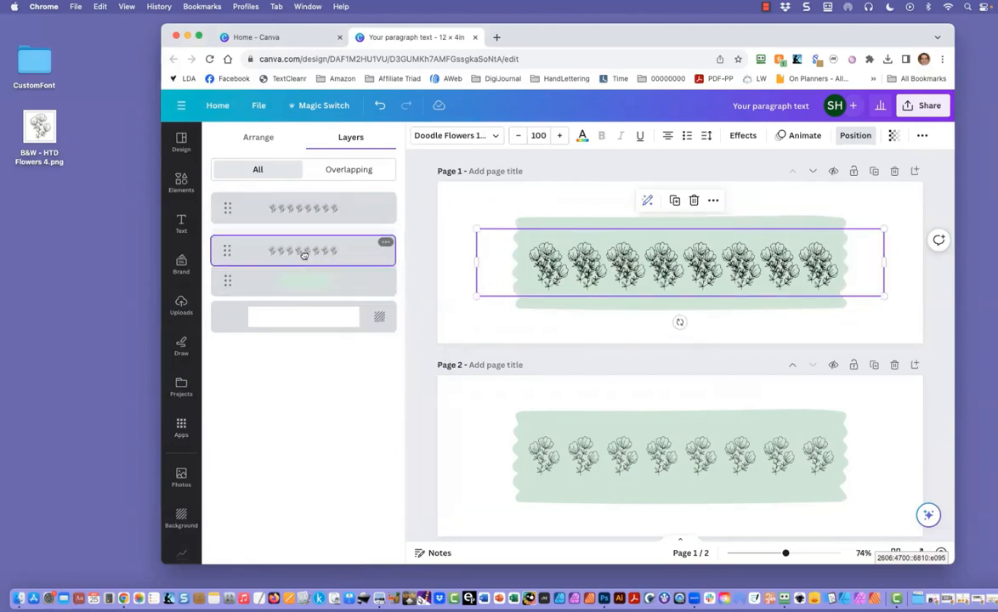
{"action": "left_click_drag", "start_coordinate": [304, 255], "coordinate": [303, 285]}
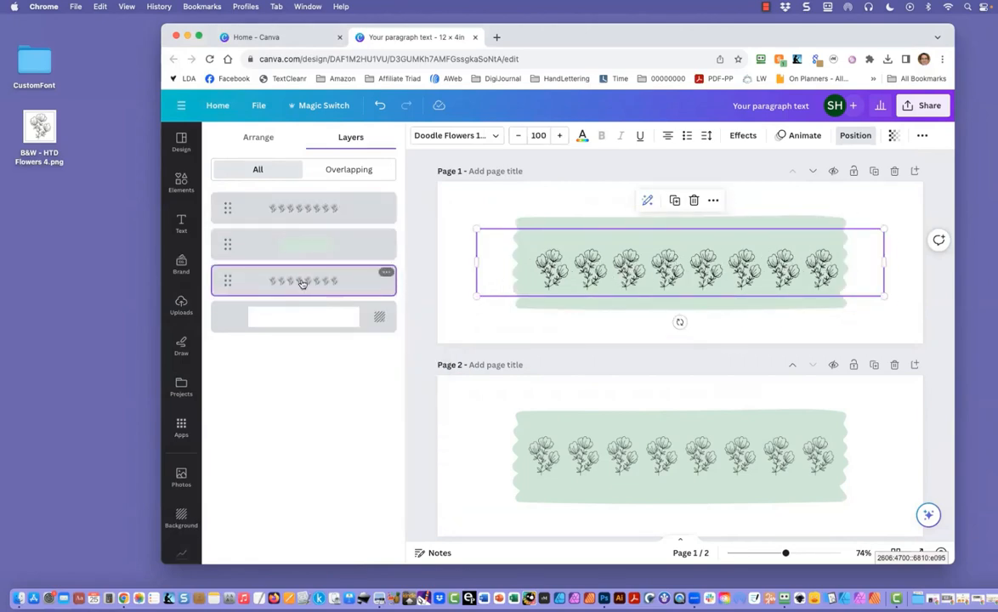
Group the eight flower images on page 2
{"action": "left_click", "coordinate": [541, 455]}
{"action": "left_click", "coordinate": [584, 457], "text": "shift"}
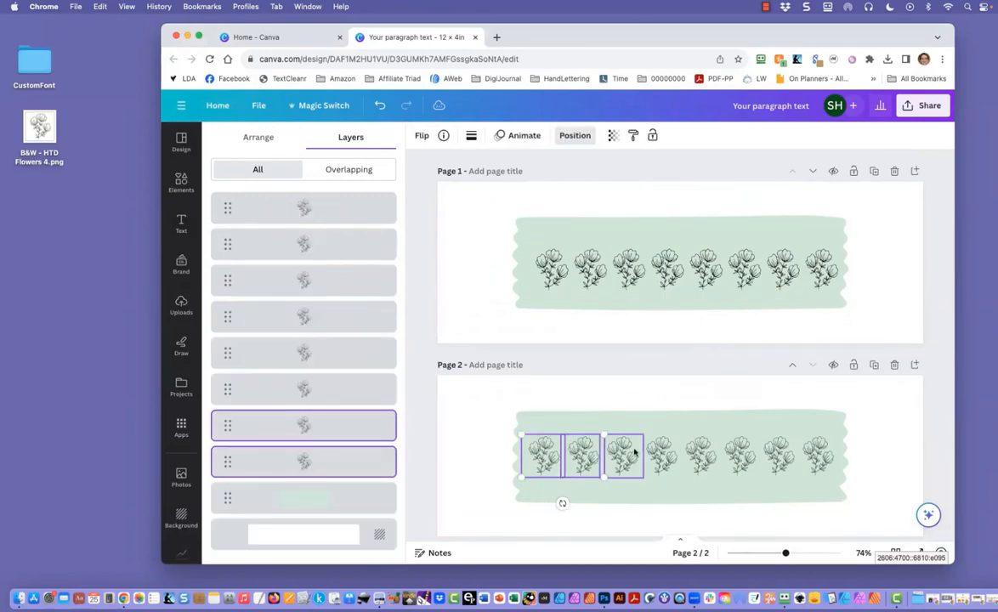
{"action": "left_click", "coordinate": [623, 457], "text": "shift"}
{"action": "left_click", "coordinate": [664, 457], "text": "shift"}
{"action": "left_click", "coordinate": [702, 457], "text": "shift"}
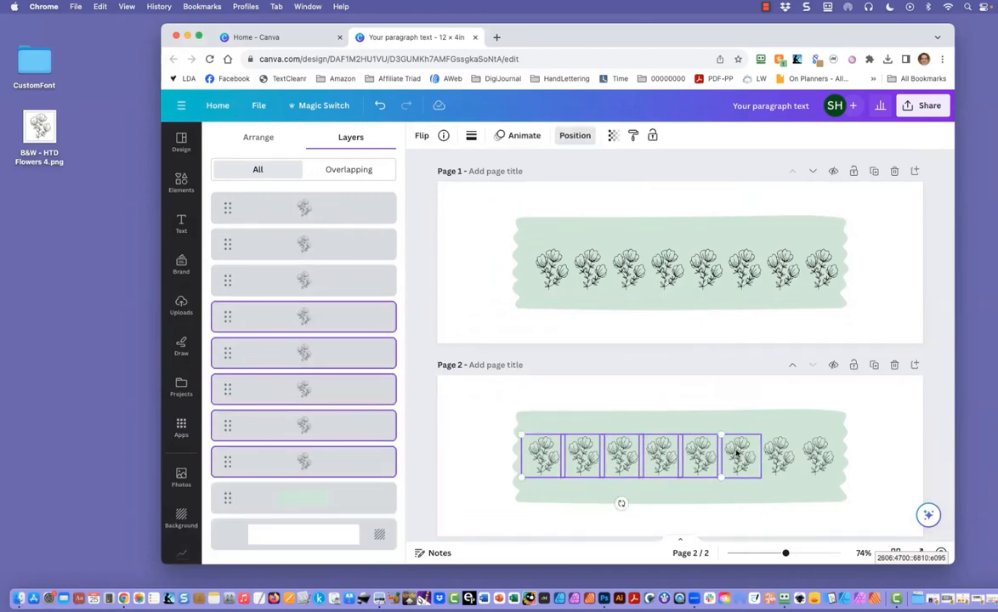
{"action": "left_click", "coordinate": [740, 456], "text": "shift"}
{"action": "left_click", "coordinate": [779, 456], "text": "shift"}
{"action": "left_click", "coordinate": [817, 456], "text": "shift"}
{"action": "right_click", "coordinate": [815, 456]}
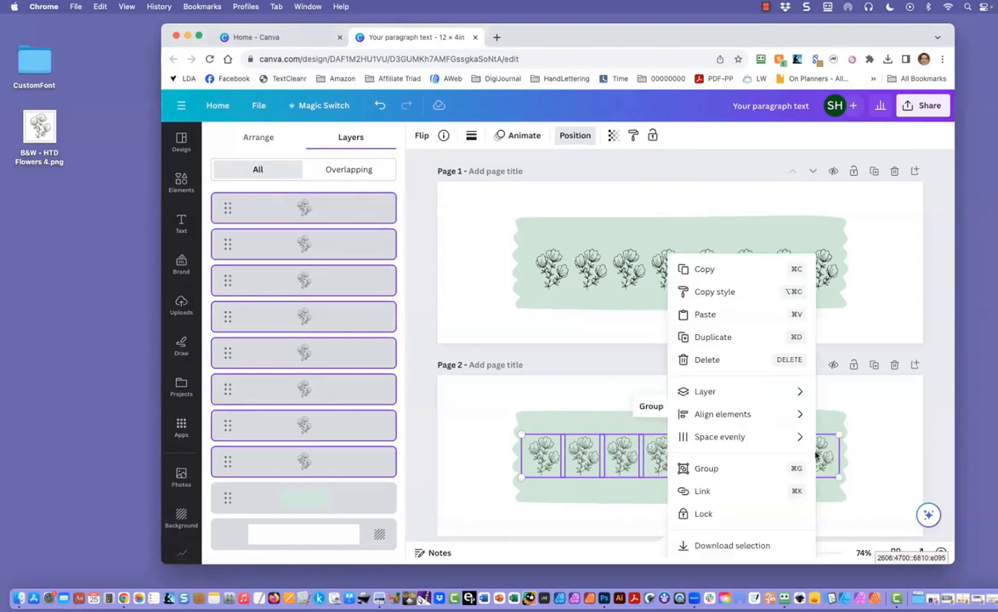
{"action": "left_click", "coordinate": [706, 468]}
Duplicate the flower group, align the copy exactly over the original, and move it beneath the page 2 tape
{"action": "left_click", "coordinate": [682, 405]}
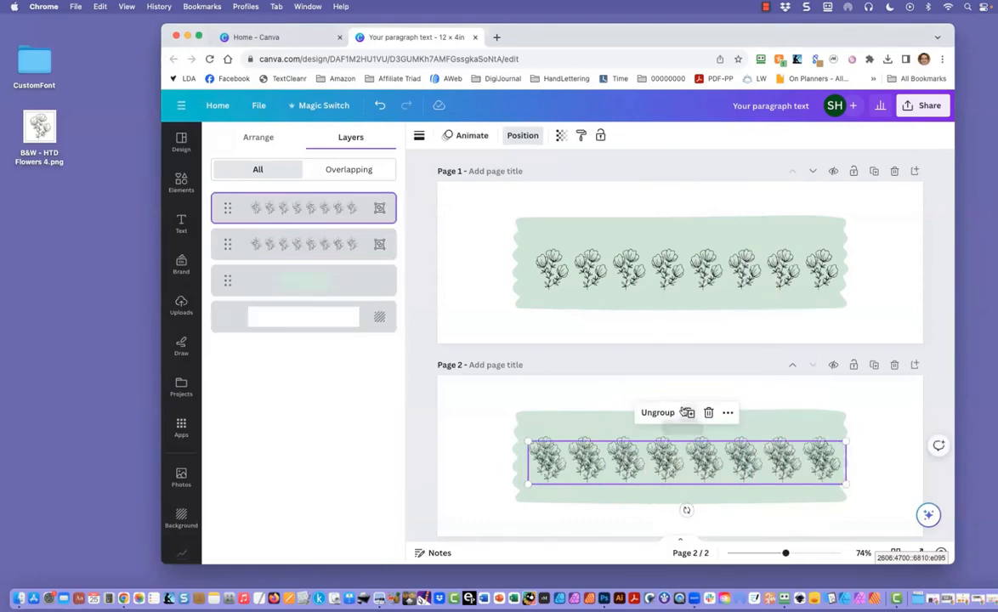
{"action": "left_click_drag", "start_coordinate": [593, 467], "coordinate": [586, 461]}
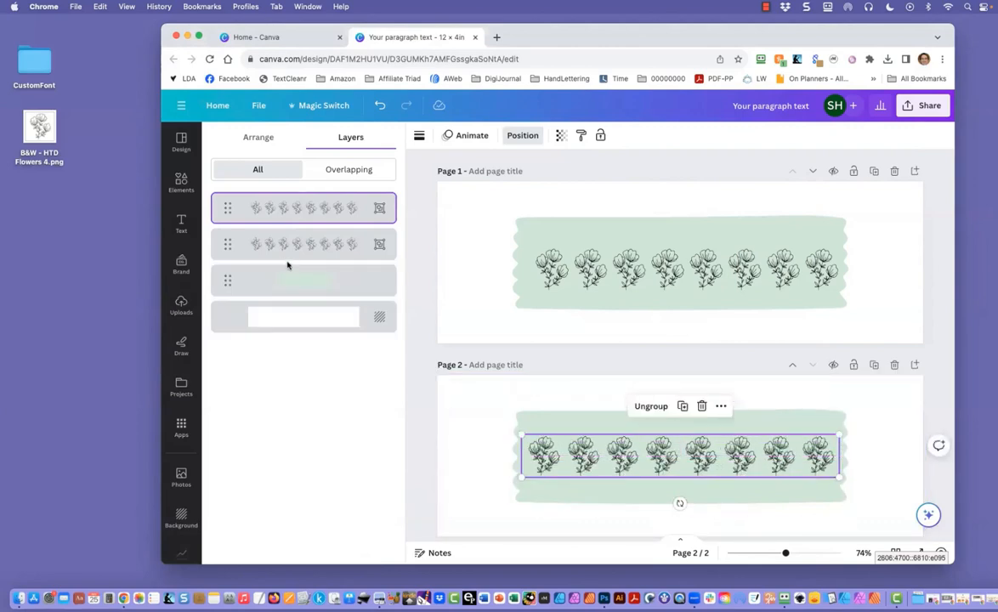
{"action": "left_click_drag", "start_coordinate": [280, 207], "coordinate": [283, 306]}
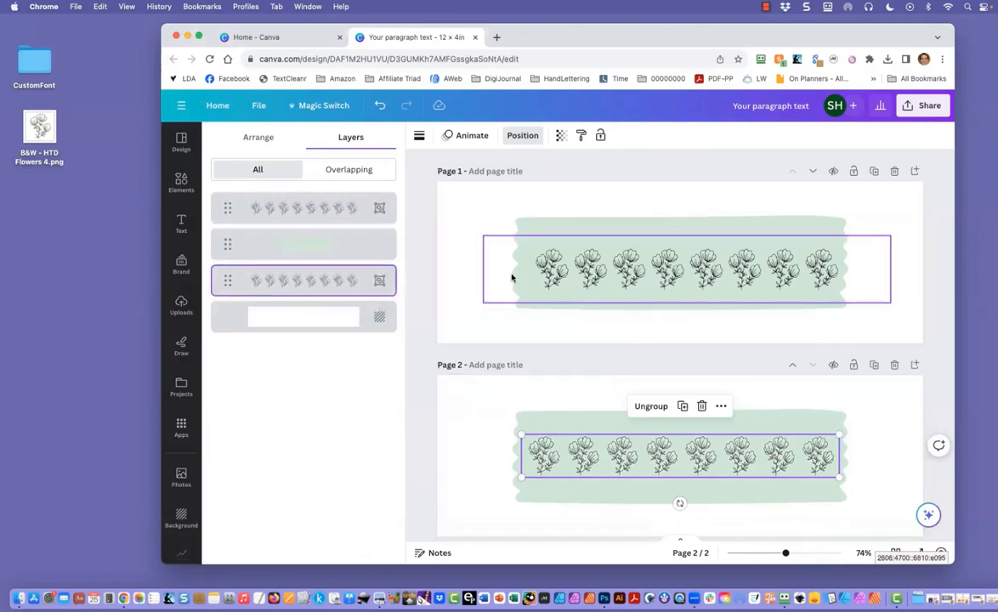
{"action": "left_click", "coordinate": [463, 221]}
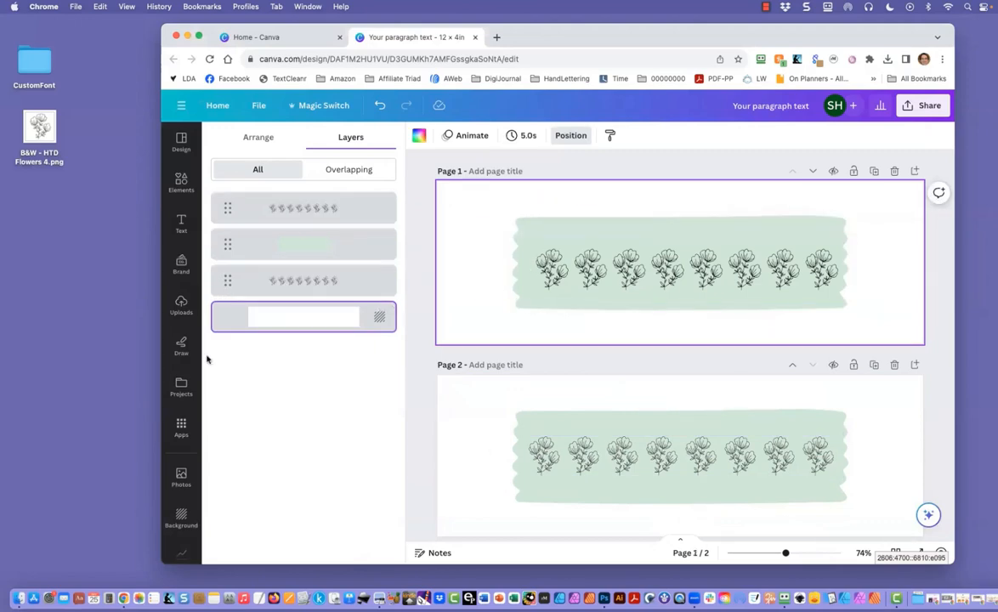
Choose the highlighter for drawing on the page 1 tape and set its colour to light pink, #FFA5F1
{"action": "left_click", "coordinate": [179, 349]}
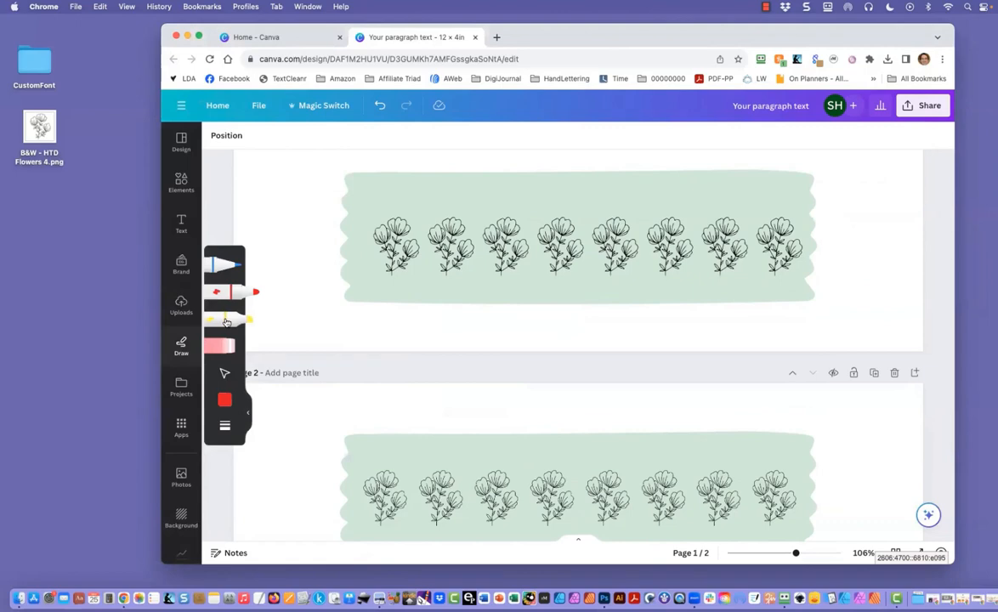
{"action": "left_click", "coordinate": [226, 321]}
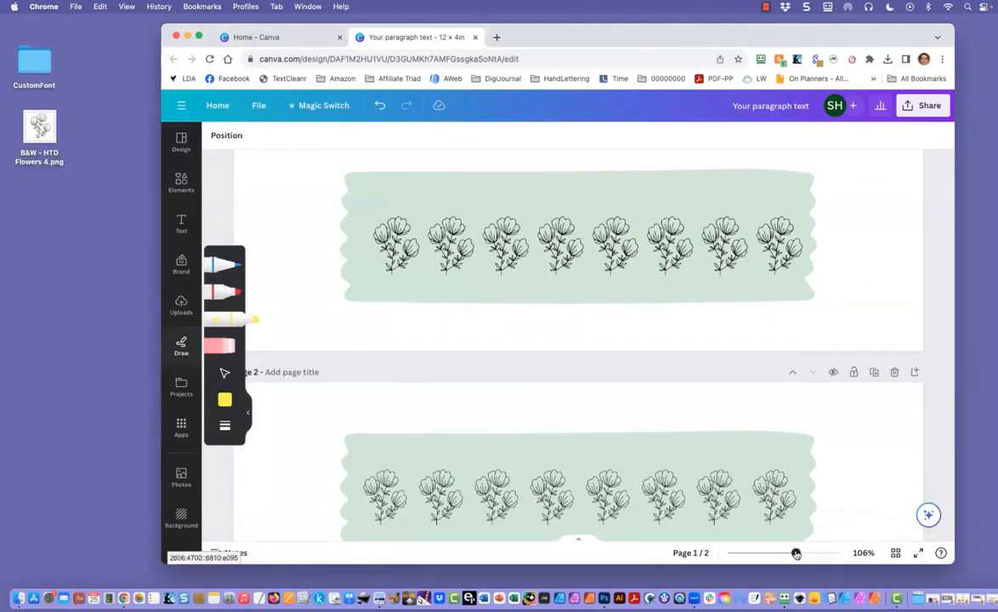
{"action": "left_click_drag", "start_coordinate": [795, 553], "coordinate": [834, 554]}
{"action": "scroll", "coordinate": [512, 392], "scroll_direction": "up", "scroll_amount": 5}
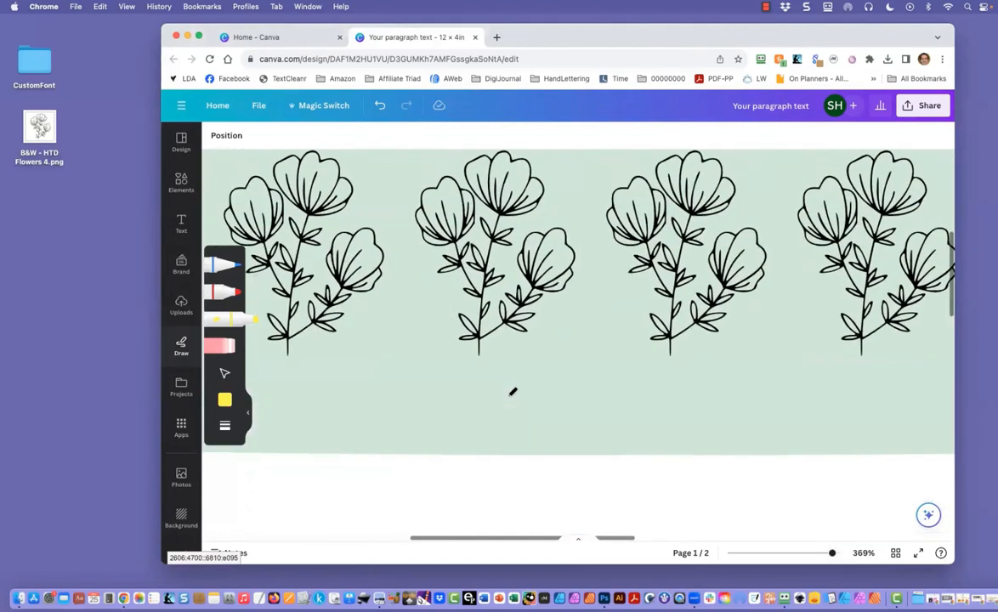
{"action": "scroll", "coordinate": [513, 392], "scroll_direction": "up", "scroll_amount": 2}
{"action": "scroll", "coordinate": [412, 383], "scroll_direction": "left", "scroll_amount": 6}
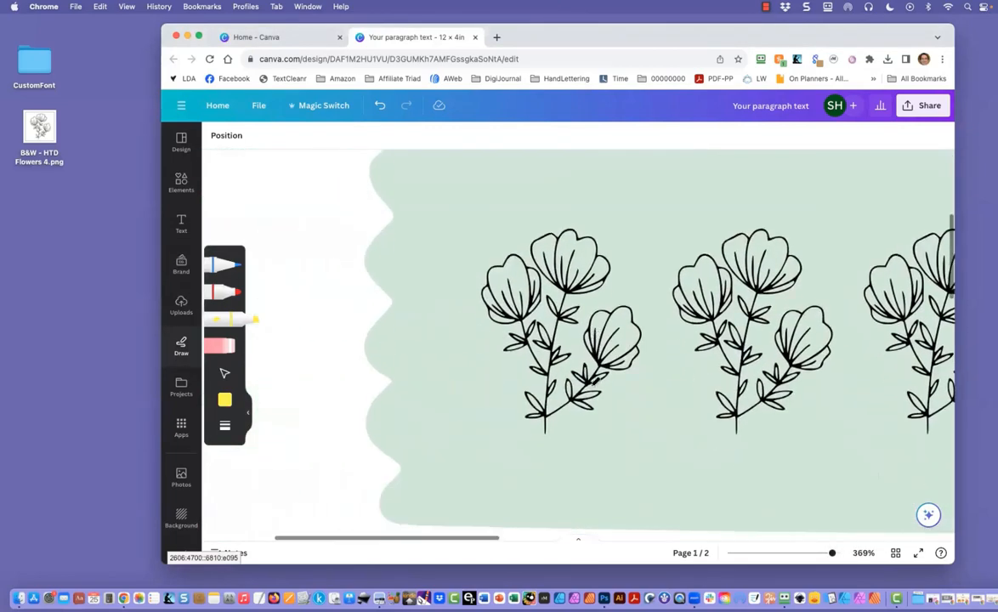
{"action": "scroll", "coordinate": [595, 381], "scroll_direction": "down", "scroll_amount": 3}
{"action": "scroll", "coordinate": [706, 442], "scroll_direction": "up", "scroll_amount": 2}
{"action": "left_click_drag", "start_coordinate": [832, 554], "coordinate": [841, 554]}
{"action": "scroll", "coordinate": [559, 381], "scroll_direction": "up", "scroll_amount": 2}
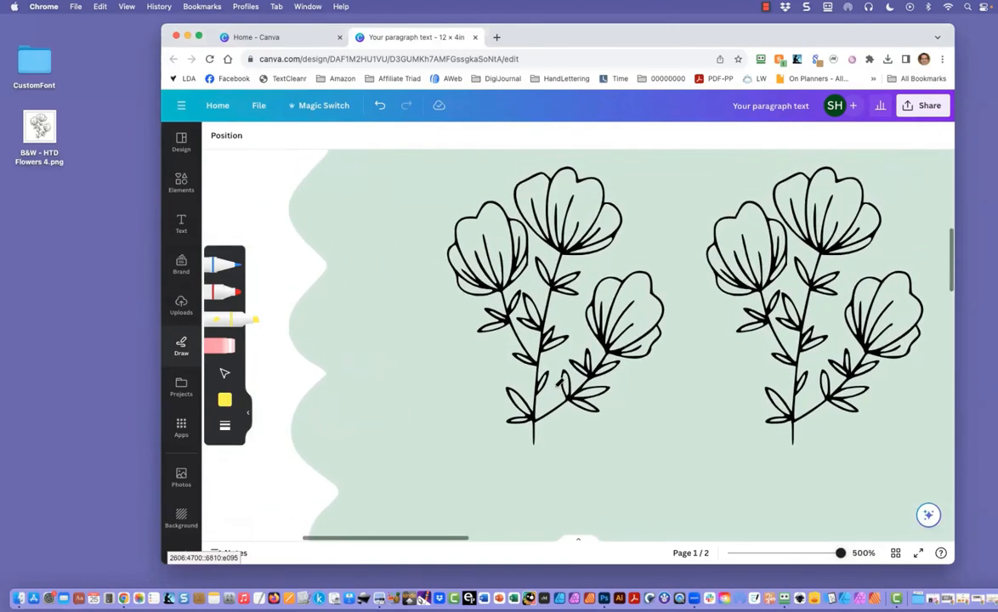
{"action": "scroll", "coordinate": [559, 383], "scroll_direction": "up", "scroll_amount": 1}
{"action": "scroll", "coordinate": [559, 383], "scroll_direction": "right", "scroll_amount": 2}
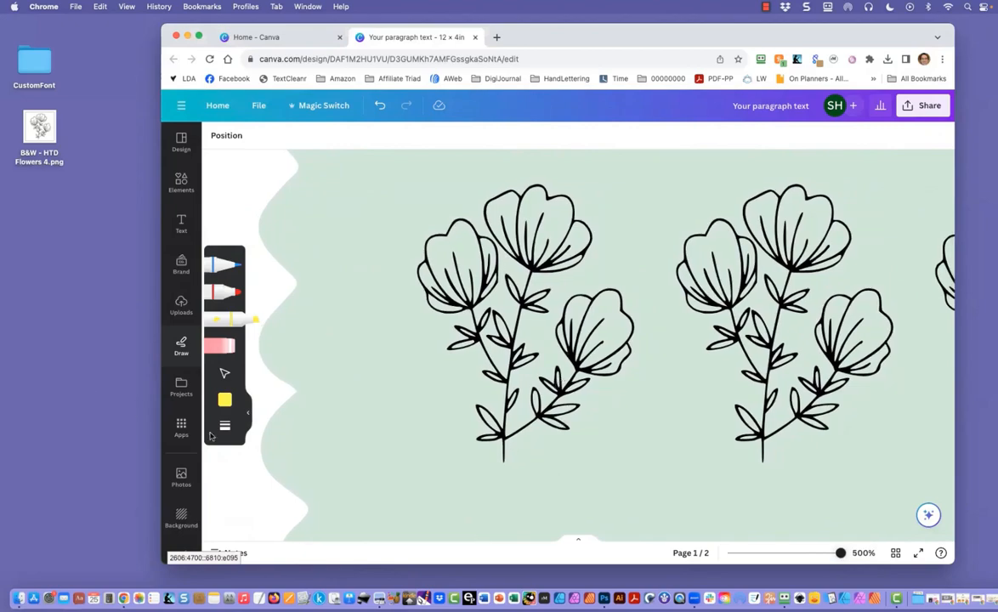
{"action": "left_click", "coordinate": [225, 401]}
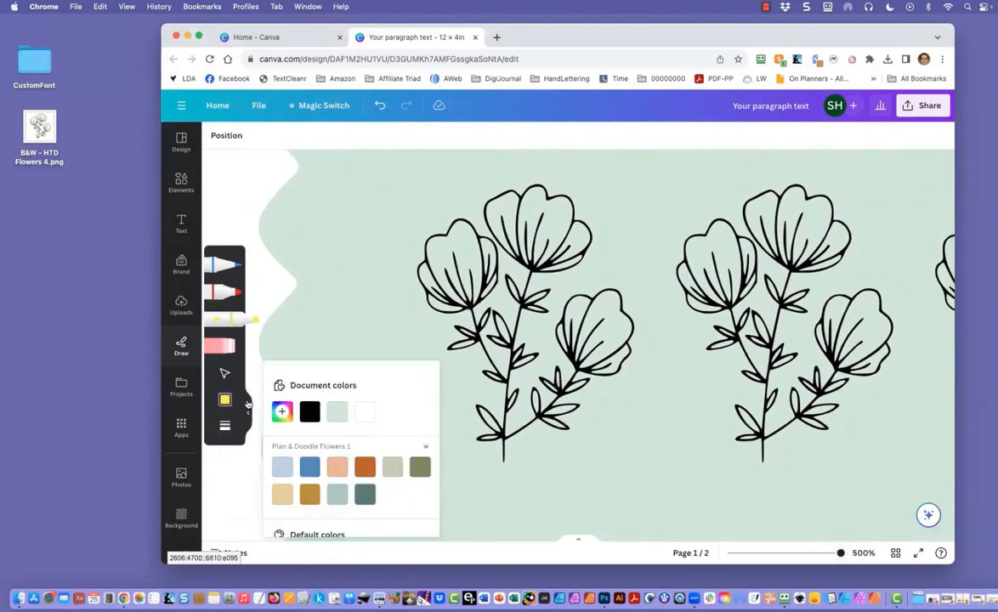
{"action": "left_click", "coordinate": [282, 411]}
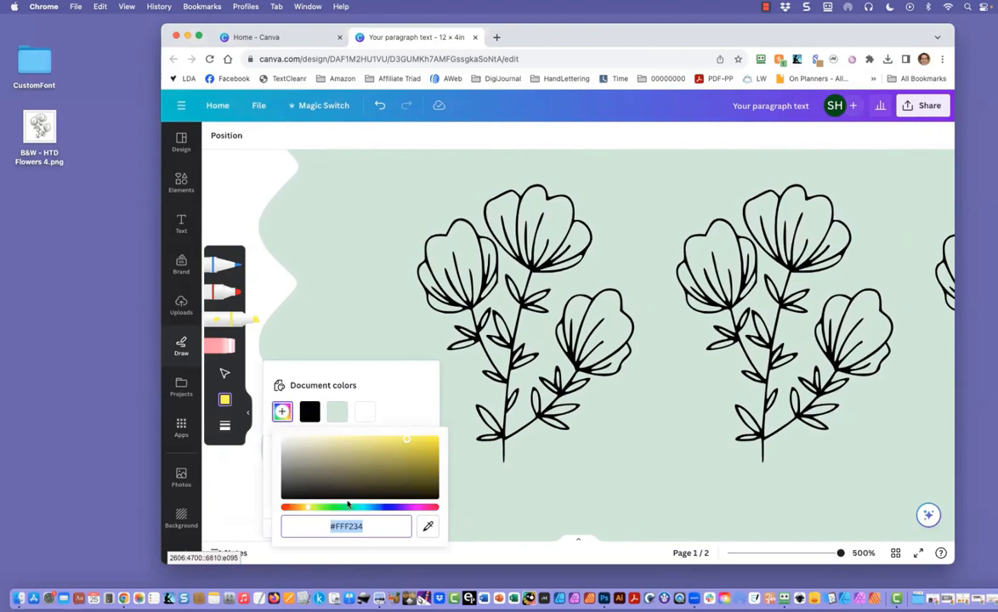
{"action": "left_click_drag", "start_coordinate": [309, 508], "coordinate": [415, 514]}
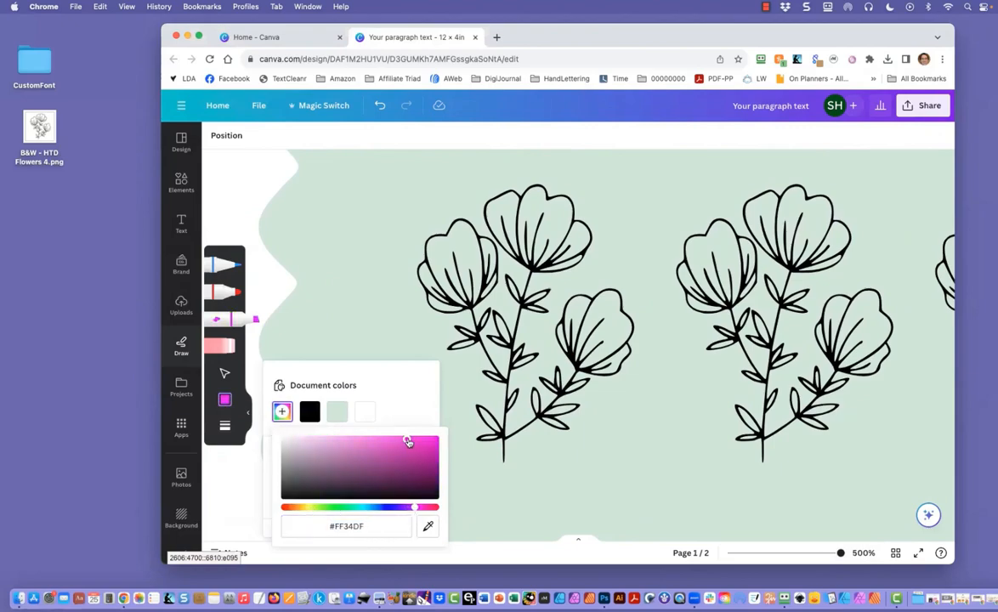
{"action": "left_click_drag", "start_coordinate": [407, 440], "coordinate": [335, 439]}
Set the highlighter weight to 6 and colour the centre petals of the first flower's left and top blooms
{"action": "left_click", "coordinate": [225, 428]}
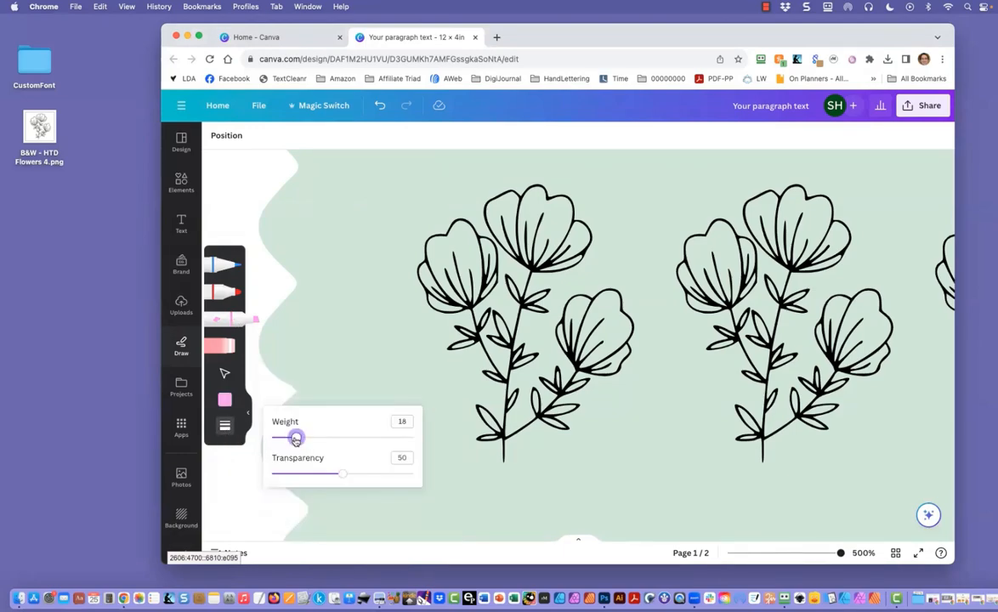
{"action": "left_click_drag", "start_coordinate": [296, 437], "coordinate": [279, 438]}
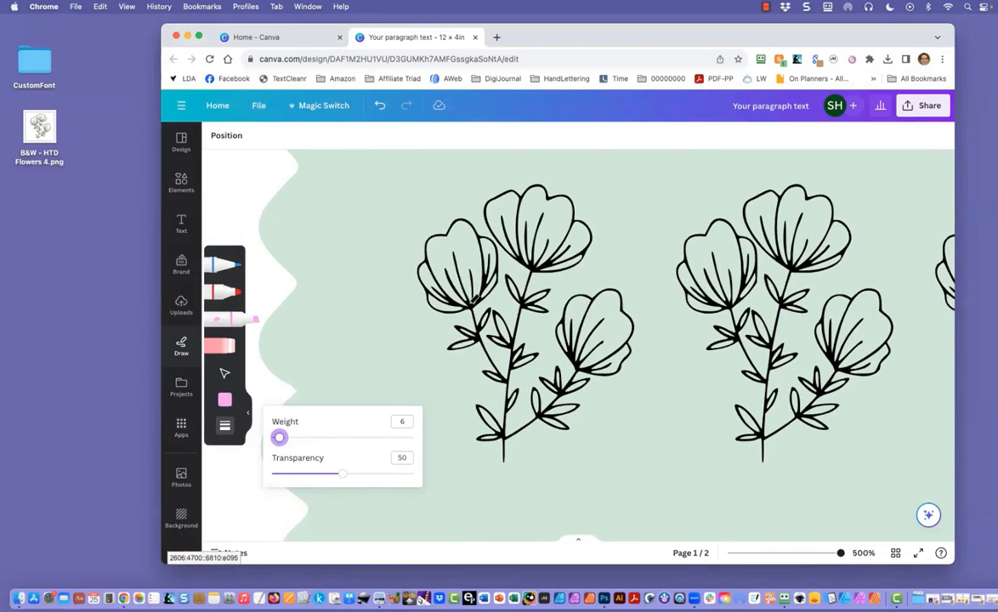
{"action": "mouse_move", "coordinate": [467, 304]}
{"action": "left_mouse_down"}
{"action": "mouse_move", "coordinate": [434, 238]}
{"action": "mouse_move", "coordinate": [468, 220]}
{"action": "mouse_move", "coordinate": [480, 260]}
{"action": "mouse_move", "coordinate": [474, 299]}
{"action": "mouse_move", "coordinate": [447, 249]}
{"action": "mouse_move", "coordinate": [464, 231]}
{"action": "mouse_move", "coordinate": [463, 267]}
{"action": "left_mouse_up"}
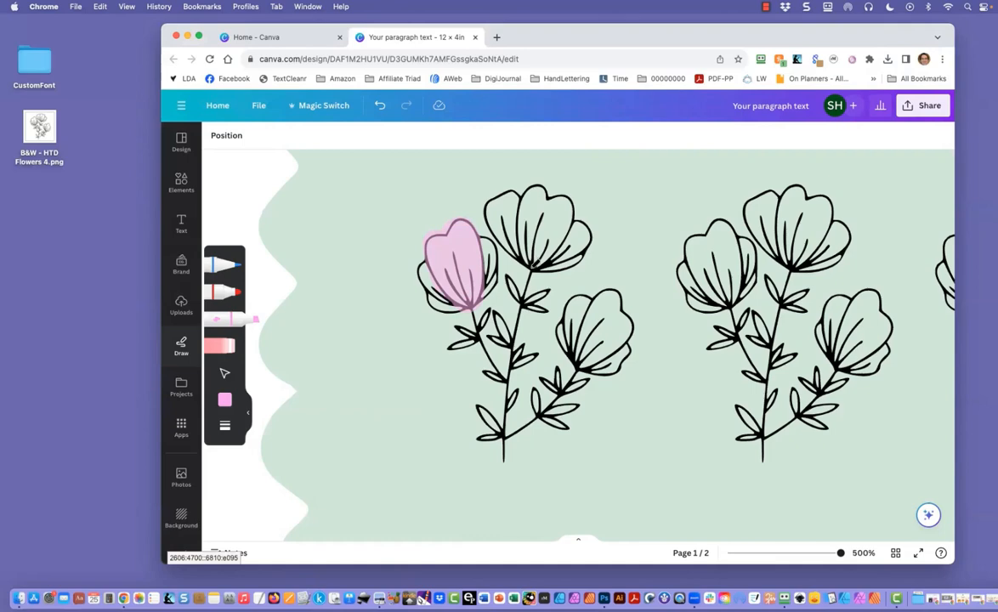
{"action": "mouse_move", "coordinate": [530, 265]}
{"action": "left_mouse_down"}
{"action": "mouse_move", "coordinate": [517, 235]}
{"action": "mouse_move", "coordinate": [536, 186]}
{"action": "mouse_move", "coordinate": [567, 196]}
{"action": "mouse_move", "coordinate": [577, 214]}
{"action": "mouse_move", "coordinate": [530, 265]}
{"action": "mouse_move", "coordinate": [537, 191]}
{"action": "mouse_move", "coordinate": [542, 228]}
{"action": "mouse_move", "coordinate": [562, 214]}
{"action": "mouse_move", "coordinate": [549, 226]}
{"action": "left_mouse_up"}
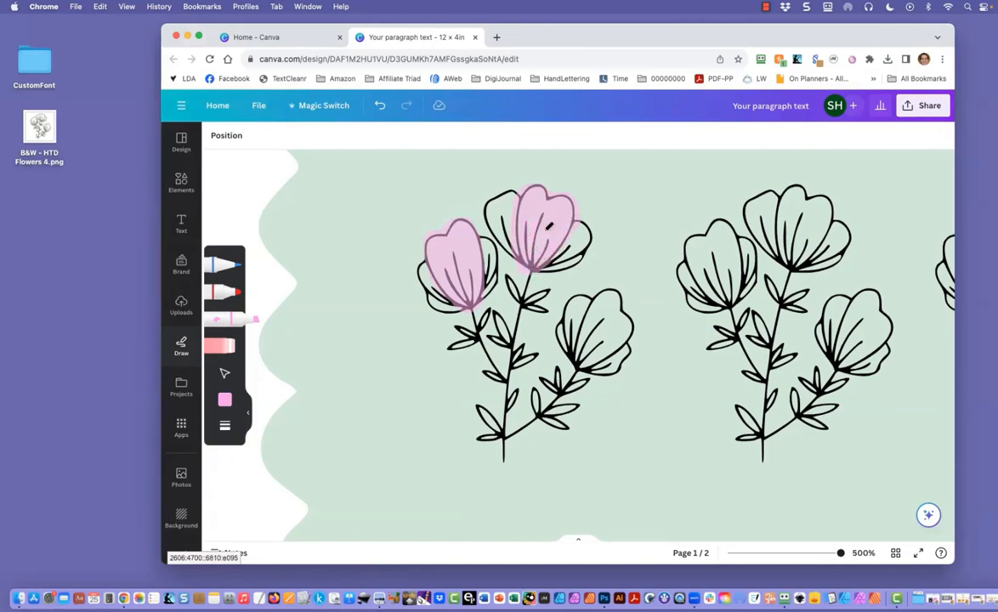
Try colouring the first flower's right bloom with the pen in the same light pink, and undo the stroke
{"action": "left_click", "coordinate": [219, 267]}
{"action": "left_click", "coordinate": [224, 401]}
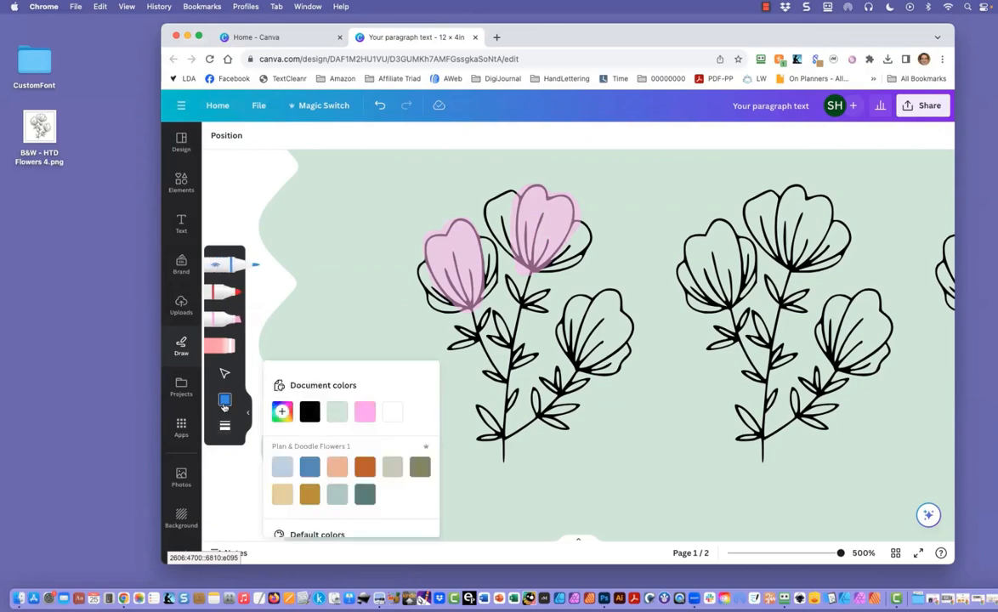
{"action": "left_click", "coordinate": [366, 413]}
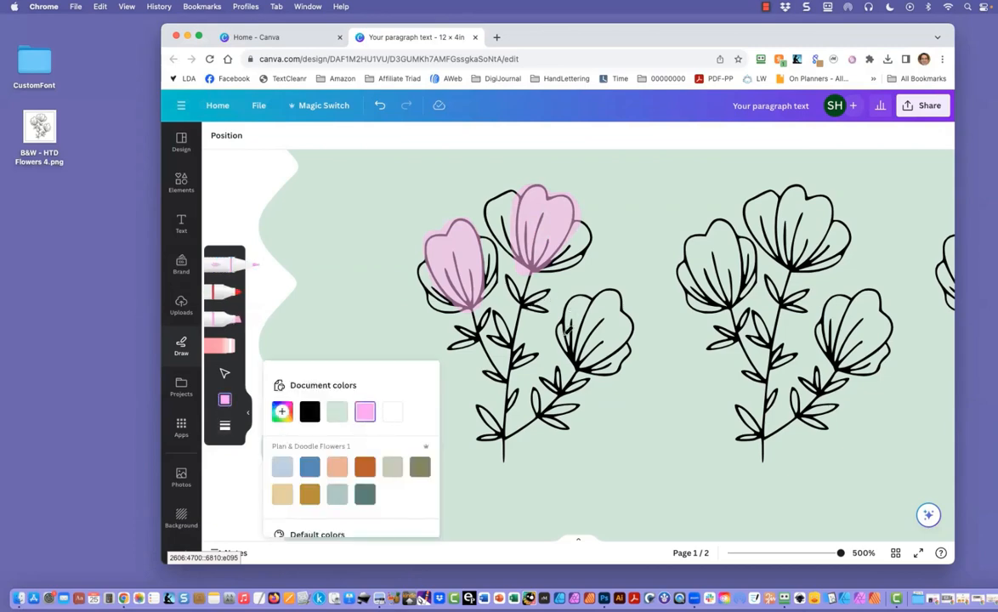
{"action": "mouse_move", "coordinate": [567, 344]}
{"action": "left_mouse_down"}
{"action": "mouse_move", "coordinate": [594, 299]}
{"action": "mouse_move", "coordinate": [573, 348]}
{"action": "mouse_move", "coordinate": [572, 306]}
{"action": "mouse_move", "coordinate": [568, 321]}
{"action": "mouse_move", "coordinate": [580, 295]}
{"action": "left_mouse_up"}
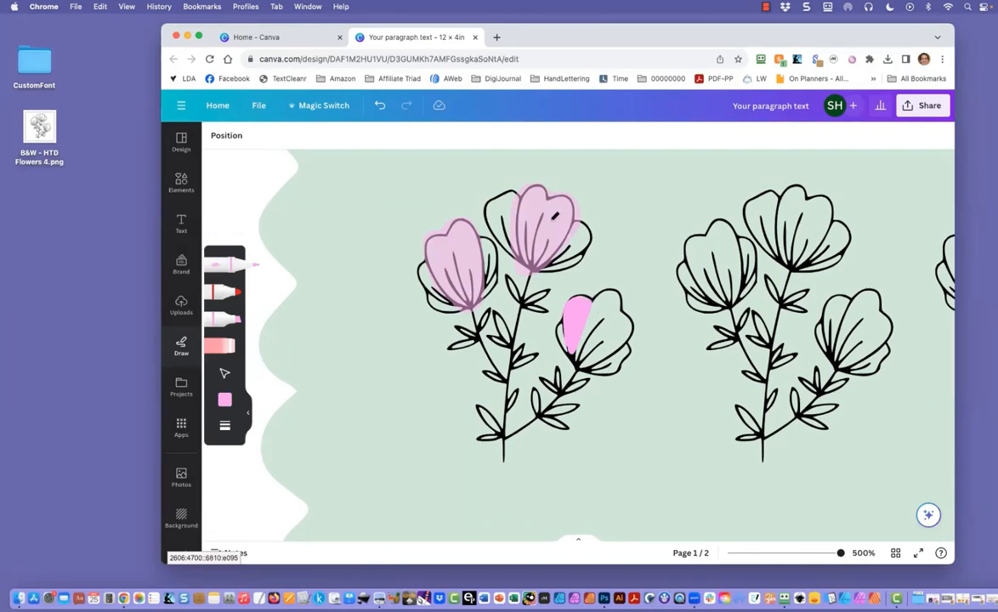
{"action": "left_click", "coordinate": [379, 106]}
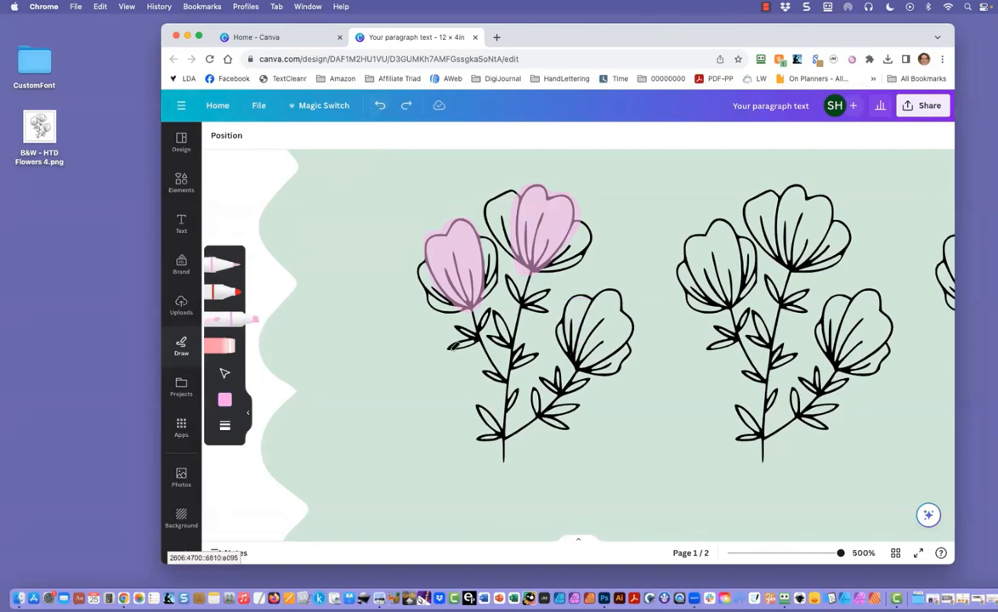
Colour the centre petals of the first flower's right bloom with the light pink highlighter and undo the stray last stroke
{"action": "mouse_move", "coordinate": [578, 363]}
{"action": "left_mouse_down"}
{"action": "mouse_move", "coordinate": [591, 329]}
{"action": "mouse_move", "coordinate": [624, 289]}
{"action": "mouse_move", "coordinate": [634, 327]}
{"action": "mouse_move", "coordinate": [616, 343]}
{"action": "mouse_move", "coordinate": [588, 338]}
{"action": "mouse_move", "coordinate": [625, 290]}
{"action": "mouse_move", "coordinate": [634, 330]}
{"action": "mouse_move", "coordinate": [583, 361]}
{"action": "mouse_move", "coordinate": [604, 308]}
{"action": "mouse_move", "coordinate": [602, 327]}
{"action": "mouse_move", "coordinate": [606, 319]}
{"action": "left_mouse_up"}
{"action": "key", "text": "super+z"}
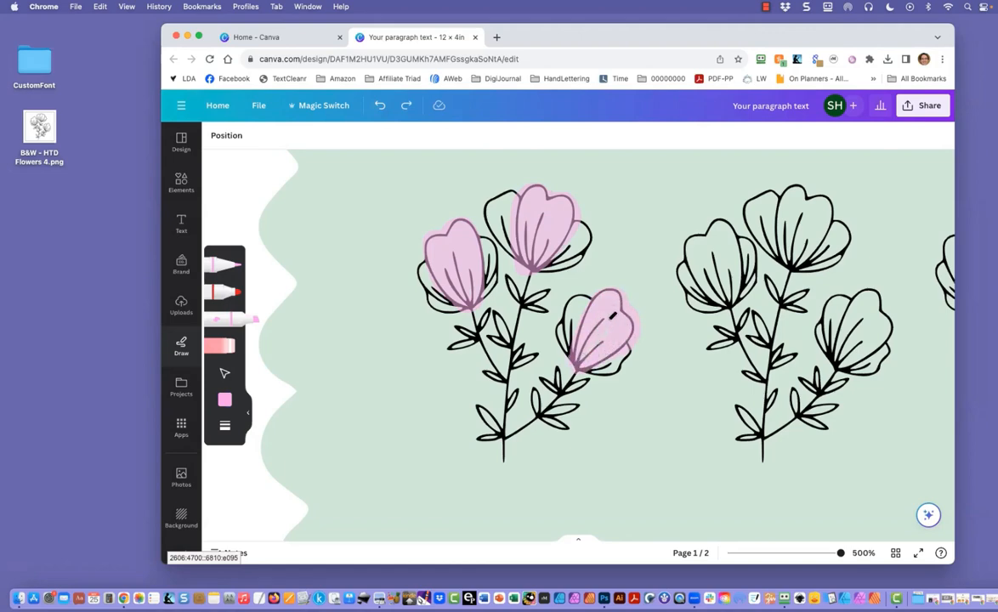
Enter 6 as the highlighter weight and change its colour to a light purple, #DA76F4
{"action": "left_click", "coordinate": [226, 427]}
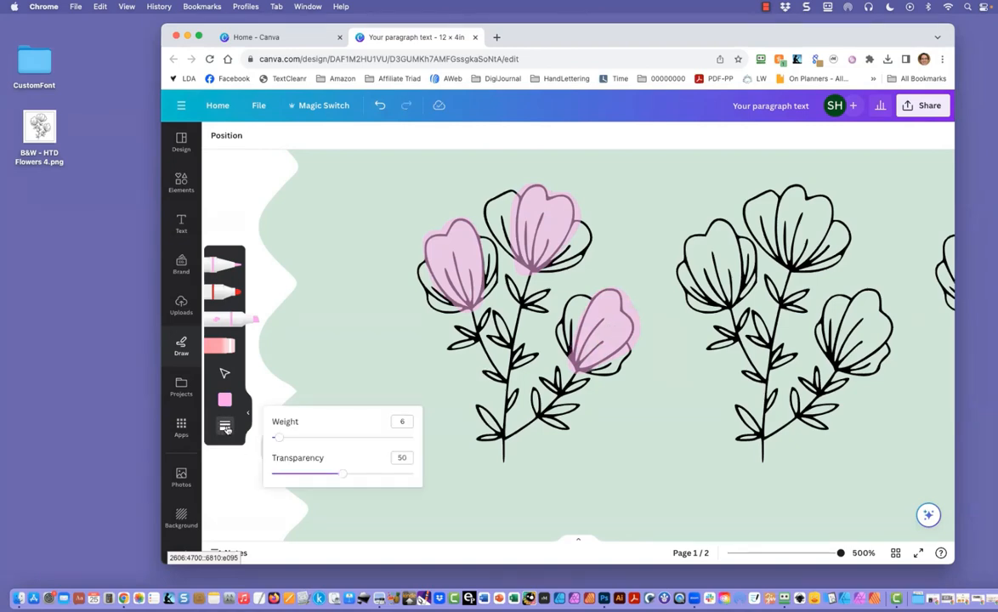
{"action": "double_click", "coordinate": [401, 420]}
{"action": "type", "text": "6"}
{"action": "left_click", "coordinate": [225, 399]}
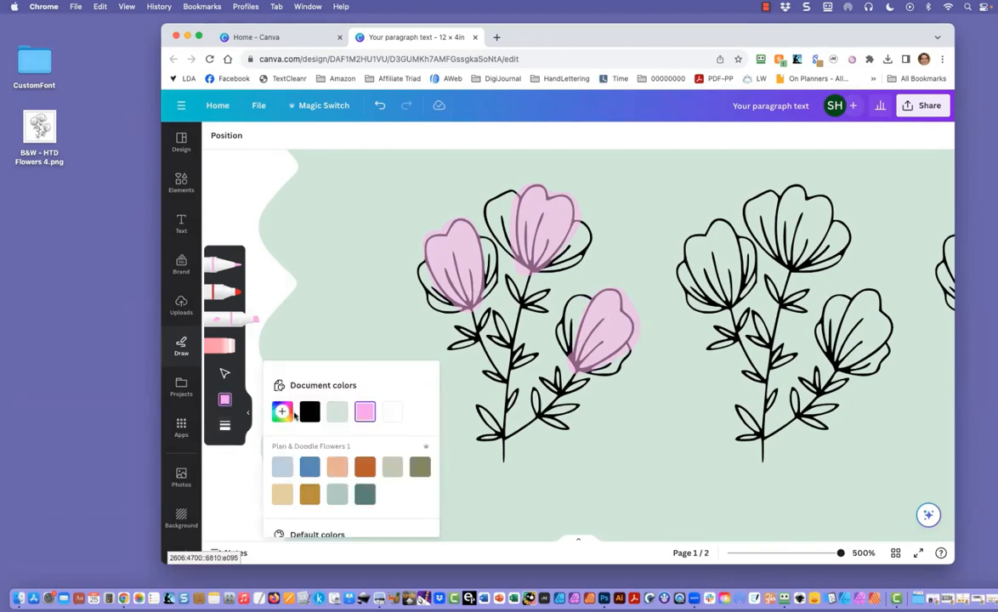
{"action": "left_click", "coordinate": [282, 411]}
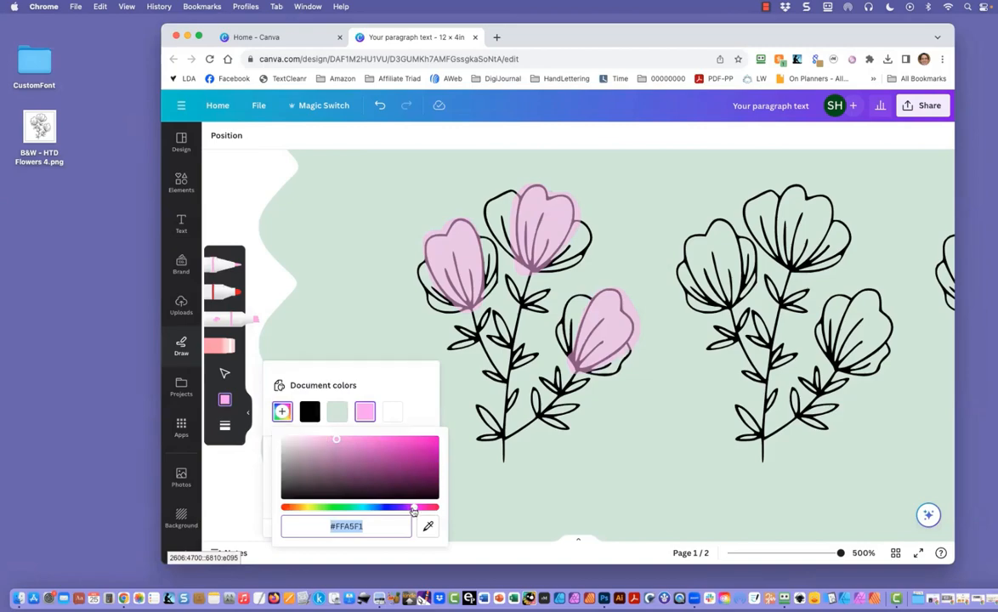
{"action": "left_click_drag", "start_coordinate": [414, 510], "coordinate": [407, 509]}
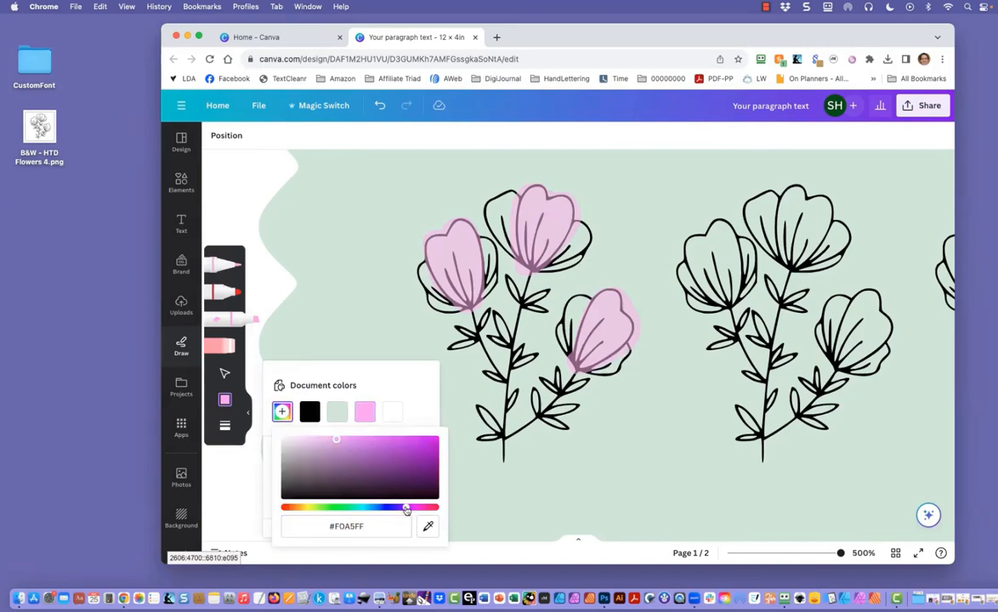
{"action": "left_click_drag", "start_coordinate": [337, 440], "coordinate": [363, 438]}
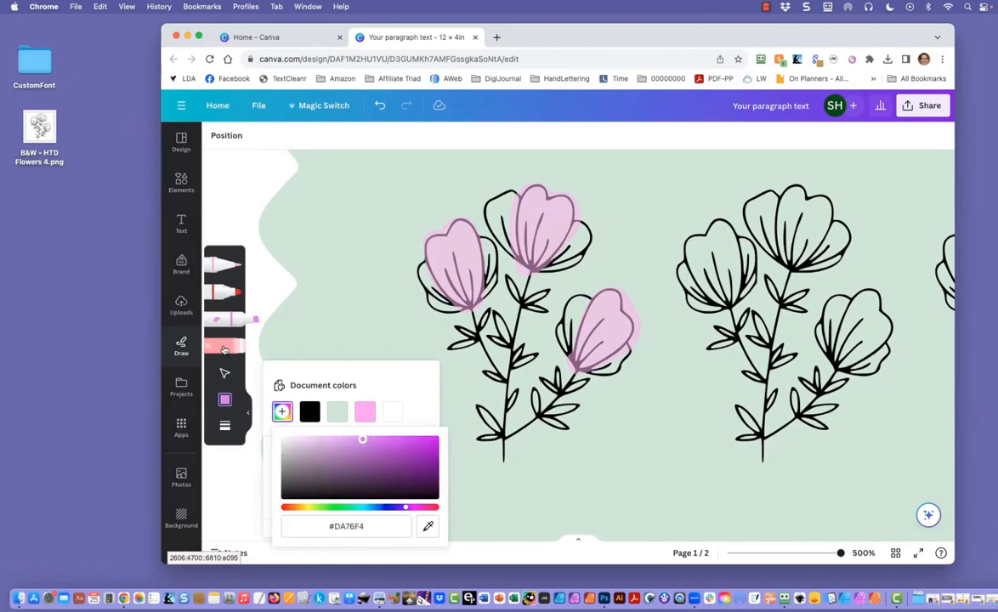
Undo the test mark on the left bloom and deepen the highlighter colour to purple #CA65E4
{"action": "left_click", "coordinate": [466, 304]}
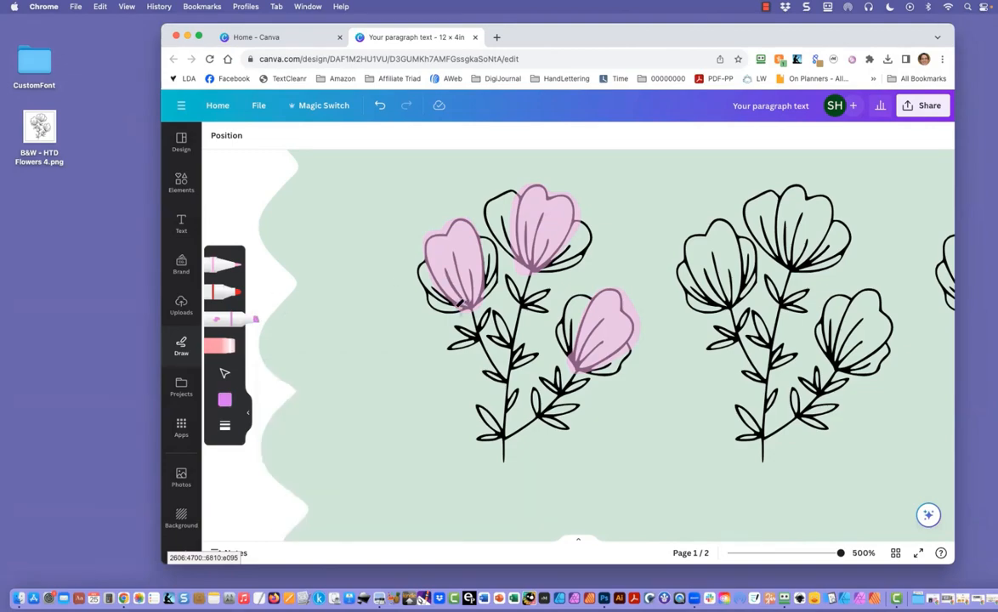
{"action": "key", "text": "cmd+z"}
{"action": "left_click", "coordinate": [225, 399]}
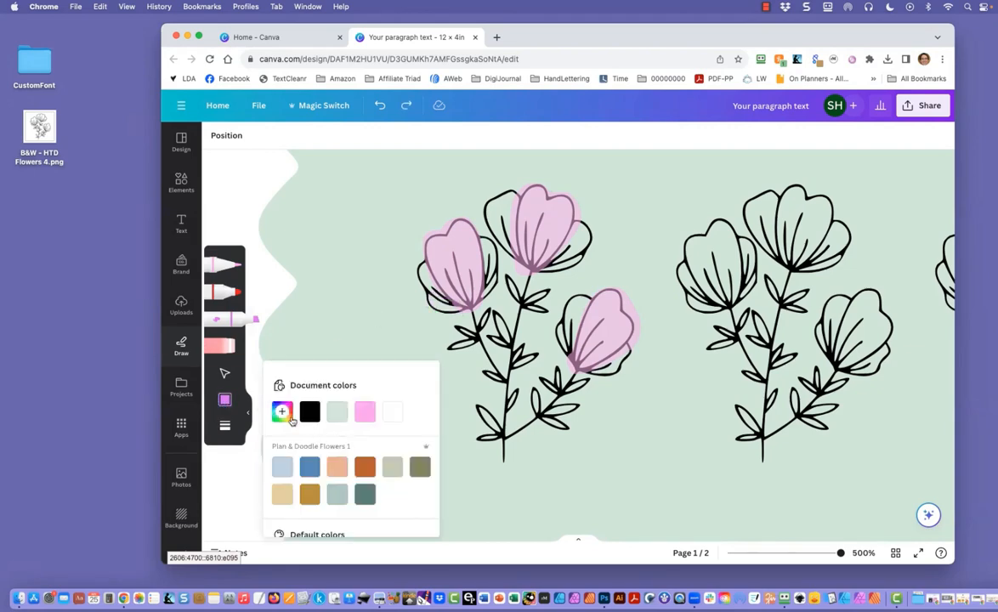
{"action": "left_click", "coordinate": [282, 411]}
{"action": "left_click_drag", "start_coordinate": [361, 439], "coordinate": [368, 442]}
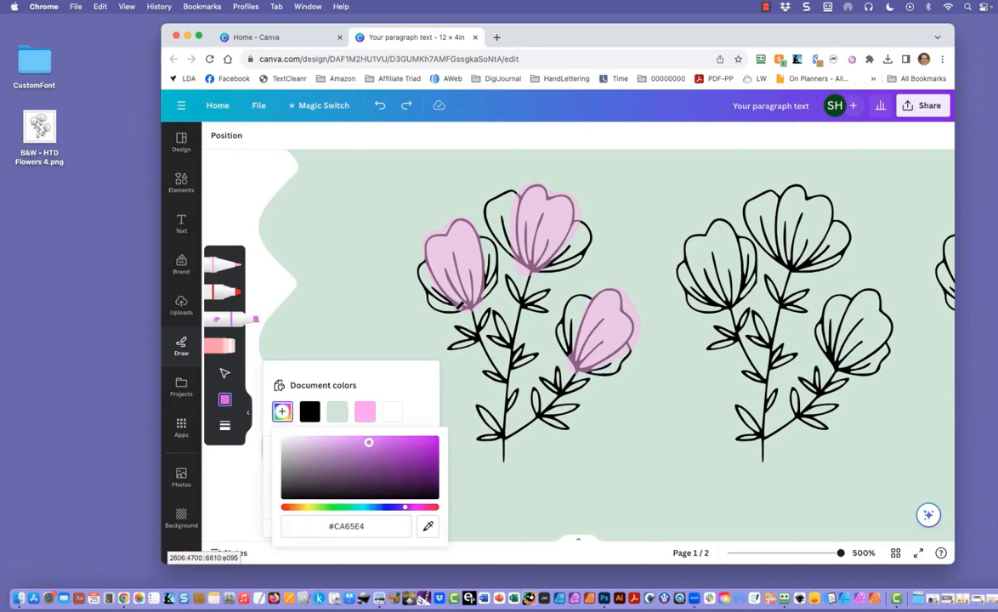
Colour the side petals of all three blooms on the first flower with the purple highlighter, redoing the right bloom's faulty stroke
{"action": "mouse_move", "coordinate": [465, 304]}
{"action": "left_mouse_down"}
{"action": "mouse_move", "coordinate": [428, 260]}
{"action": "mouse_move", "coordinate": [435, 290]}
{"action": "mouse_move", "coordinate": [461, 311]}
{"action": "mouse_move", "coordinate": [448, 270]}
{"action": "mouse_move", "coordinate": [513, 251]}
{"action": "mouse_move", "coordinate": [500, 304]}
{"action": "mouse_move", "coordinate": [484, 294]}
{"action": "mouse_move", "coordinate": [499, 253]}
{"action": "mouse_move", "coordinate": [486, 240]}
{"action": "mouse_move", "coordinate": [487, 294]}
{"action": "mouse_move", "coordinate": [508, 244]}
{"action": "mouse_move", "coordinate": [483, 205]}
{"action": "mouse_move", "coordinate": [519, 198]}
{"action": "mouse_move", "coordinate": [518, 253]}
{"action": "mouse_move", "coordinate": [499, 209]}
{"action": "left_mouse_up"}
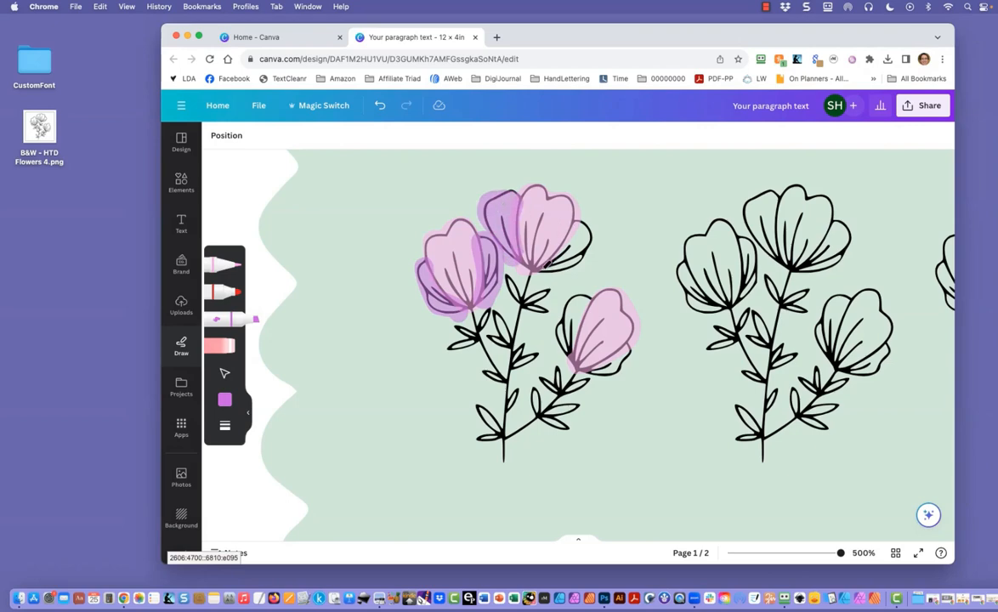
{"action": "mouse_move", "coordinate": [548, 265]}
{"action": "left_mouse_down"}
{"action": "mouse_move", "coordinate": [592, 219]}
{"action": "mouse_move", "coordinate": [593, 248]}
{"action": "mouse_move", "coordinate": [548, 266]}
{"action": "mouse_move", "coordinate": [583, 230]}
{"action": "left_mouse_up"}
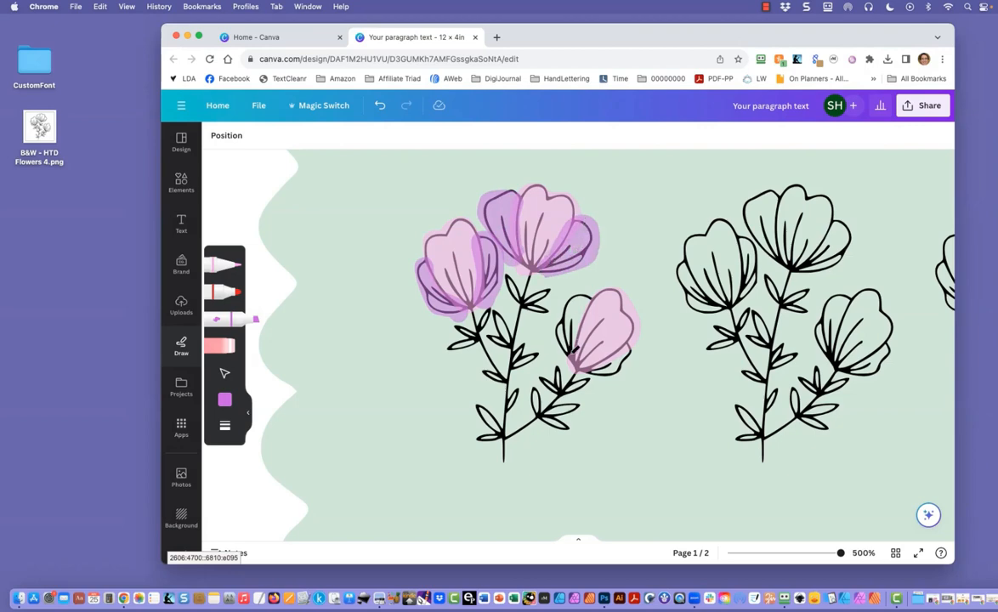
{"action": "mouse_move", "coordinate": [572, 348]}
{"action": "left_mouse_down"}
{"action": "mouse_move", "coordinate": [565, 302]}
{"action": "mouse_move", "coordinate": [586, 293]}
{"action": "left_mouse_up"}
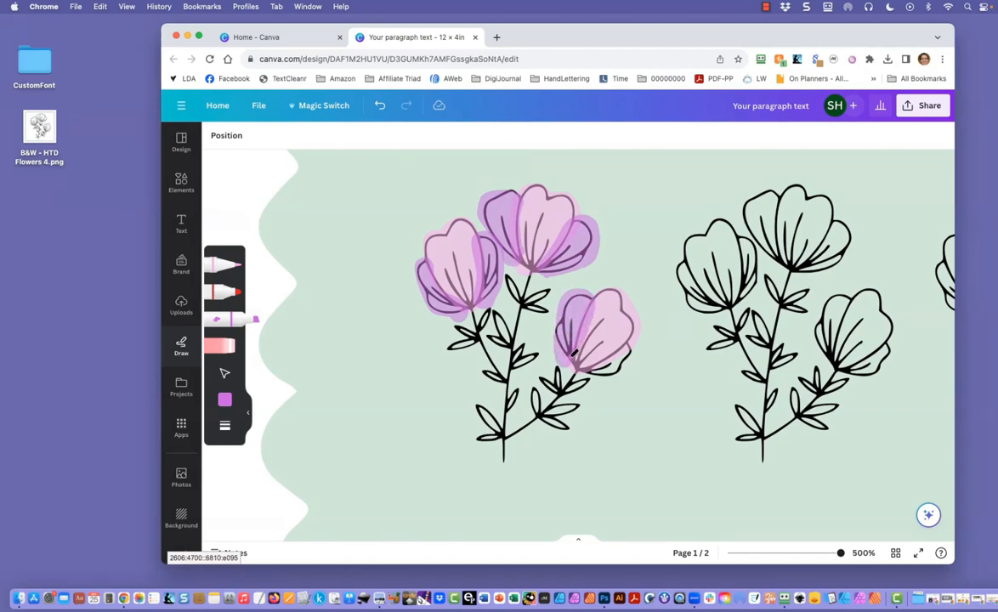
{"action": "key", "text": "super+z"}
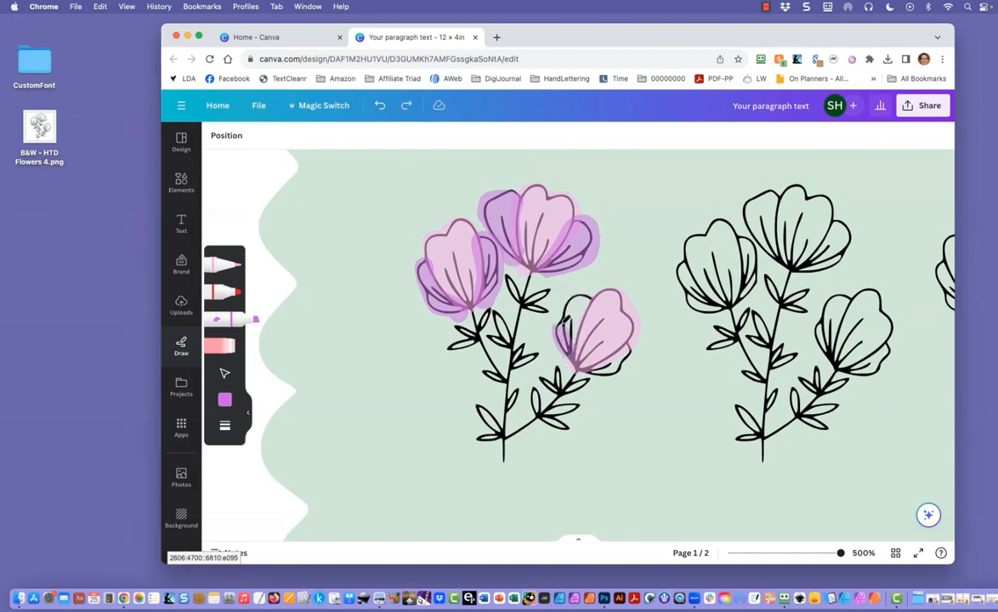
{"action": "mouse_move", "coordinate": [568, 311]}
{"action": "left_mouse_down"}
{"action": "mouse_move", "coordinate": [591, 296]}
{"action": "mouse_move", "coordinate": [571, 347]}
{"action": "mouse_move", "coordinate": [571, 335]}
{"action": "mouse_move", "coordinate": [587, 367]}
{"action": "mouse_move", "coordinate": [608, 369]}
{"action": "mouse_move", "coordinate": [631, 343]}
{"action": "mouse_move", "coordinate": [588, 351]}
{"action": "left_mouse_up"}
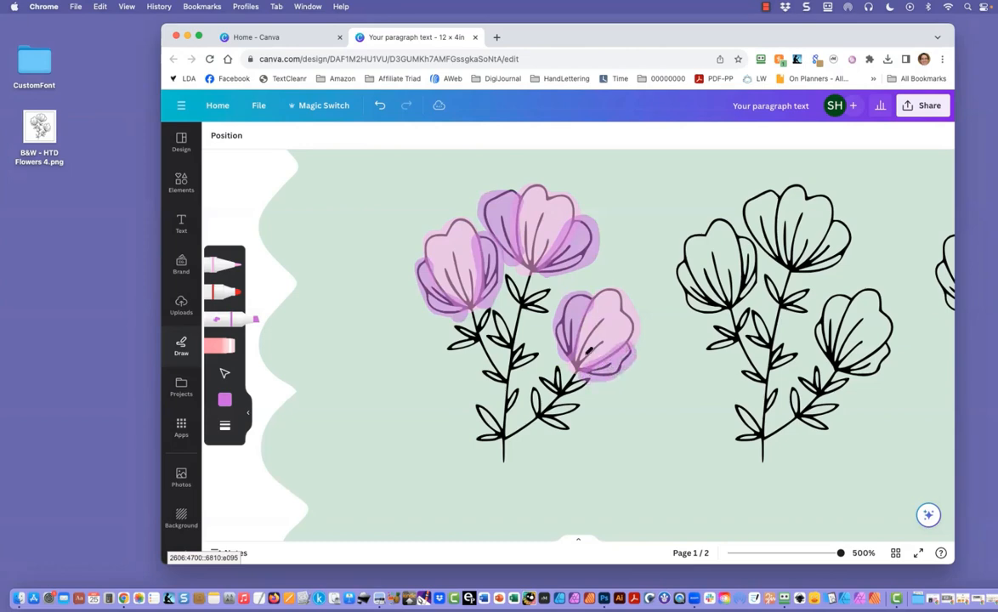
Change the highlighter colour to a light green and reduce its weight below 6
{"action": "left_click", "coordinate": [224, 401]}
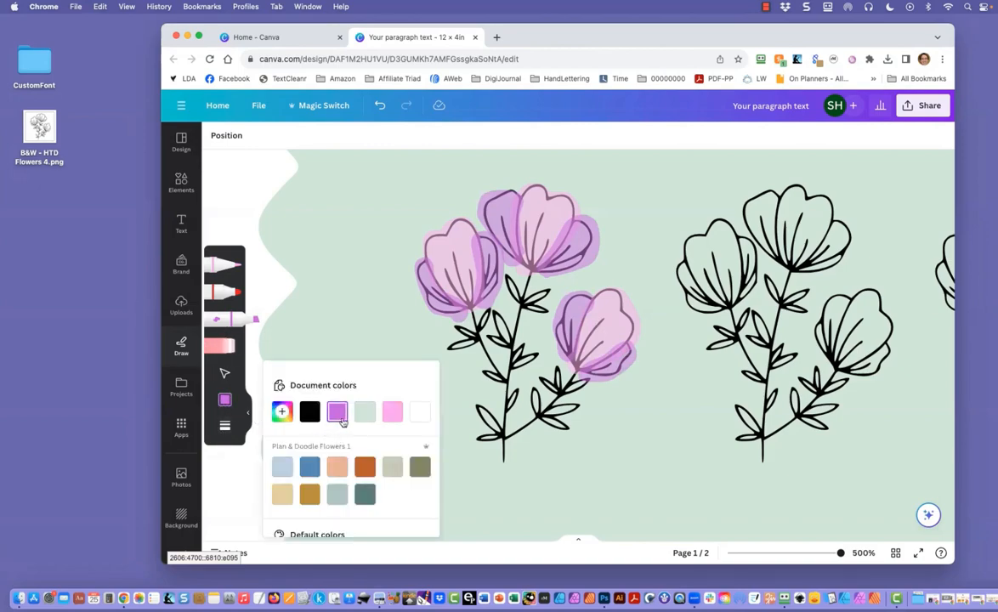
{"action": "left_click", "coordinate": [281, 411]}
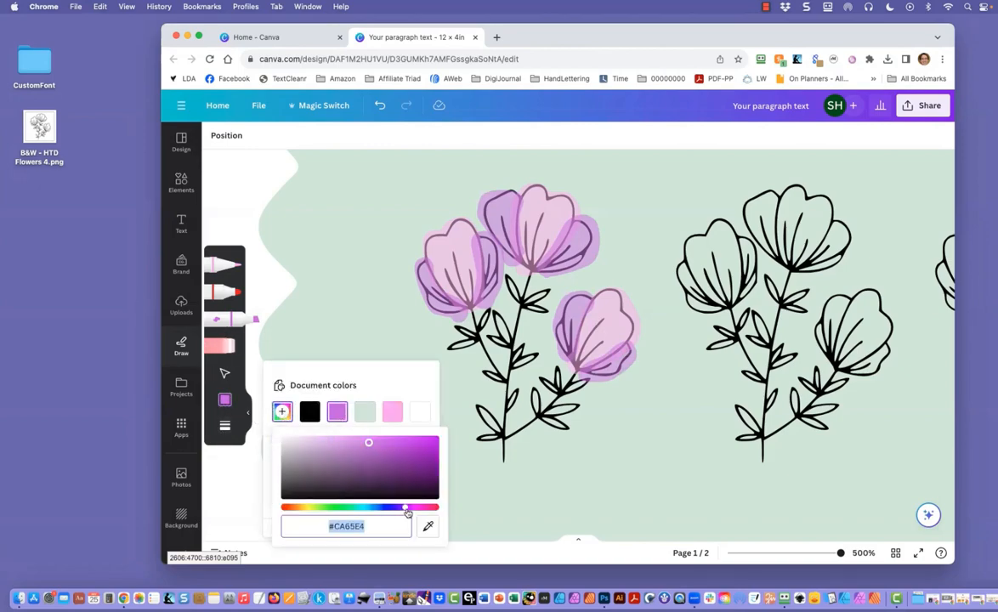
{"action": "left_click_drag", "start_coordinate": [406, 511], "coordinate": [343, 508]}
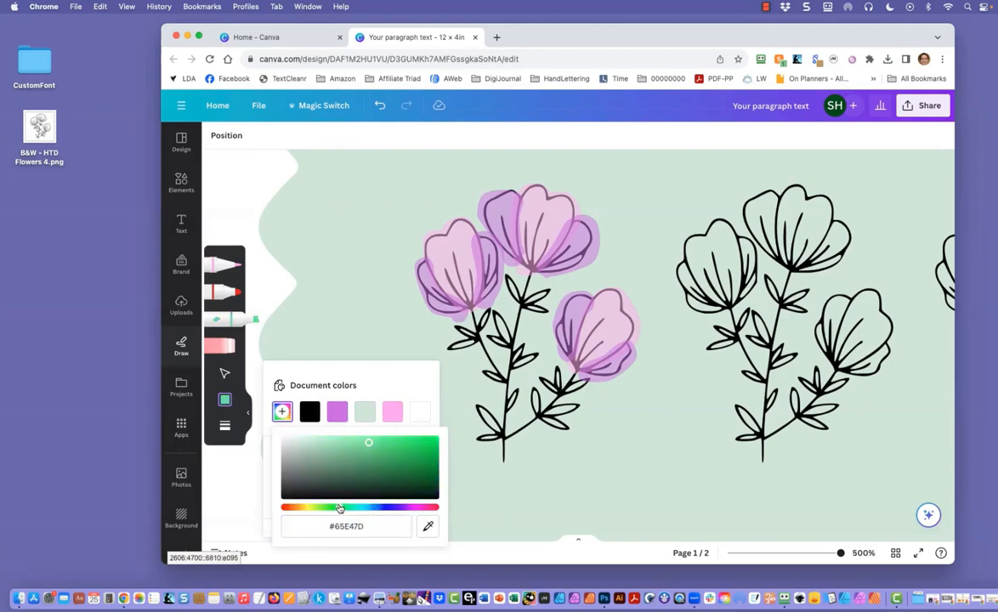
{"action": "left_click_drag", "start_coordinate": [368, 442], "coordinate": [341, 439]}
{"action": "left_click", "coordinate": [224, 425]}
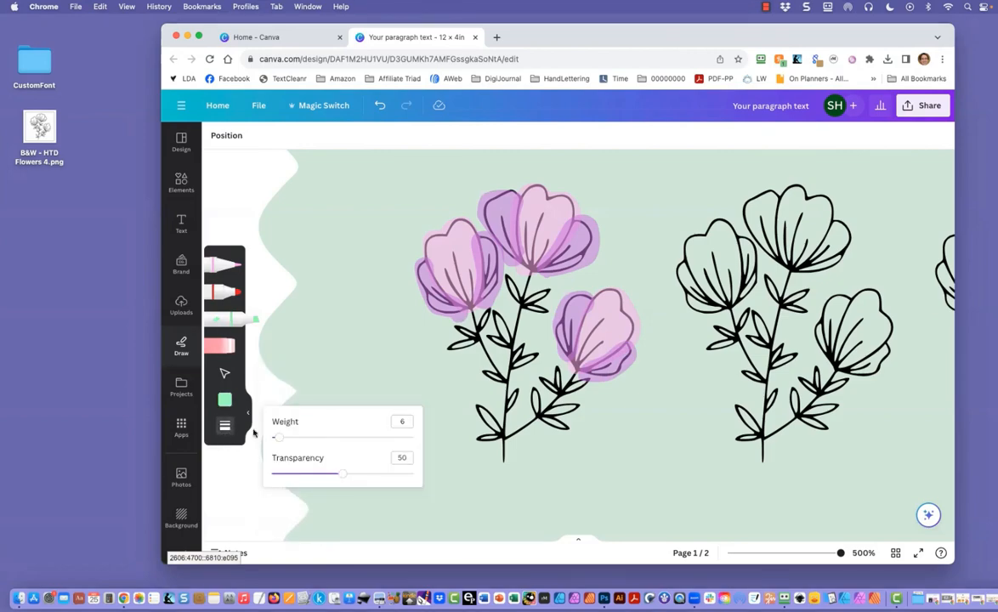
{"action": "left_click_drag", "start_coordinate": [279, 438], "coordinate": [274, 437]}
Colour the upper and left-stem leaves of the first flower with the green highlighter, undoing the last two strokes
{"action": "mouse_move", "coordinate": [509, 276]}
{"action": "left_mouse_down"}
{"action": "mouse_move", "coordinate": [530, 299]}
{"action": "mouse_move", "coordinate": [549, 287]}
{"action": "mouse_move", "coordinate": [540, 297]}
{"action": "left_mouse_up"}
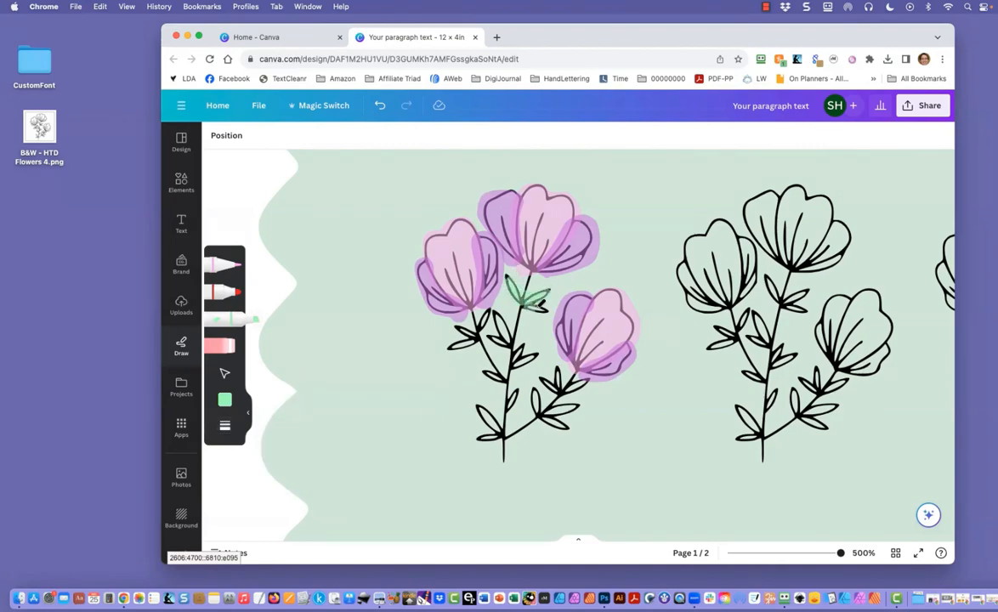
{"action": "mouse_move", "coordinate": [497, 312]}
{"action": "left_mouse_down"}
{"action": "mouse_move", "coordinate": [510, 342]}
{"action": "mouse_move", "coordinate": [496, 316]}
{"action": "left_mouse_up"}
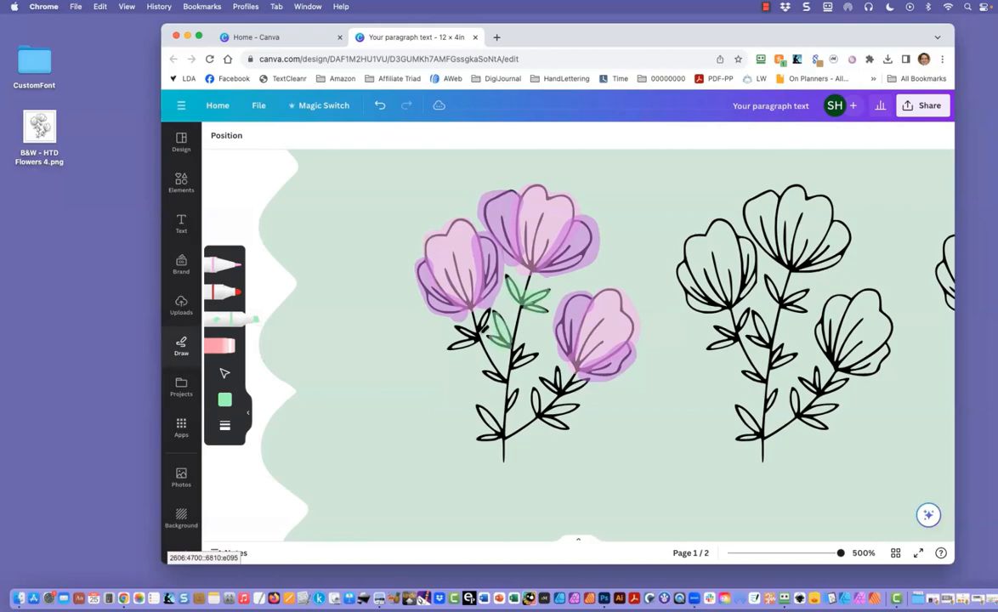
{"action": "mouse_move", "coordinate": [479, 327]}
{"action": "left_mouse_down"}
{"action": "mouse_move", "coordinate": [493, 304]}
{"action": "mouse_move", "coordinate": [466, 323]}
{"action": "mouse_move", "coordinate": [474, 337]}
{"action": "mouse_move", "coordinate": [452, 345]}
{"action": "mouse_move", "coordinate": [492, 374]}
{"action": "mouse_move", "coordinate": [531, 358]}
{"action": "left_mouse_up"}
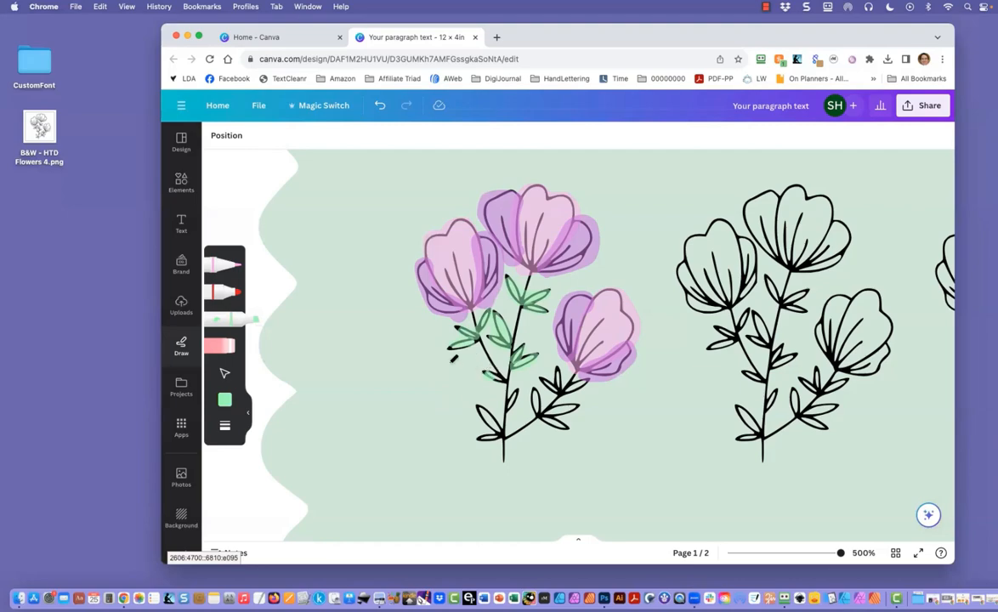
{"action": "key", "text": "super+z"}
{"action": "key", "text": "super+z"}
Colour the remaining middle, lower and right-stem leaves of the first flower with the green highlighter
{"action": "mouse_move", "coordinate": [489, 371]}
{"action": "left_mouse_down"}
{"action": "mouse_move", "coordinate": [513, 356]}
{"action": "mouse_move", "coordinate": [492, 373]}
{"action": "mouse_move", "coordinate": [510, 371]}
{"action": "mouse_move", "coordinate": [491, 374]}
{"action": "mouse_move", "coordinate": [505, 380]}
{"action": "mouse_move", "coordinate": [541, 353]}
{"action": "left_mouse_up"}
{"action": "mouse_move", "coordinate": [510, 406]}
{"action": "left_mouse_down"}
{"action": "mouse_move", "coordinate": [516, 388]}
{"action": "mouse_move", "coordinate": [508, 410]}
{"action": "mouse_move", "coordinate": [486, 417]}
{"action": "mouse_move", "coordinate": [478, 406]}
{"action": "mouse_move", "coordinate": [498, 432]}
{"action": "left_mouse_up"}
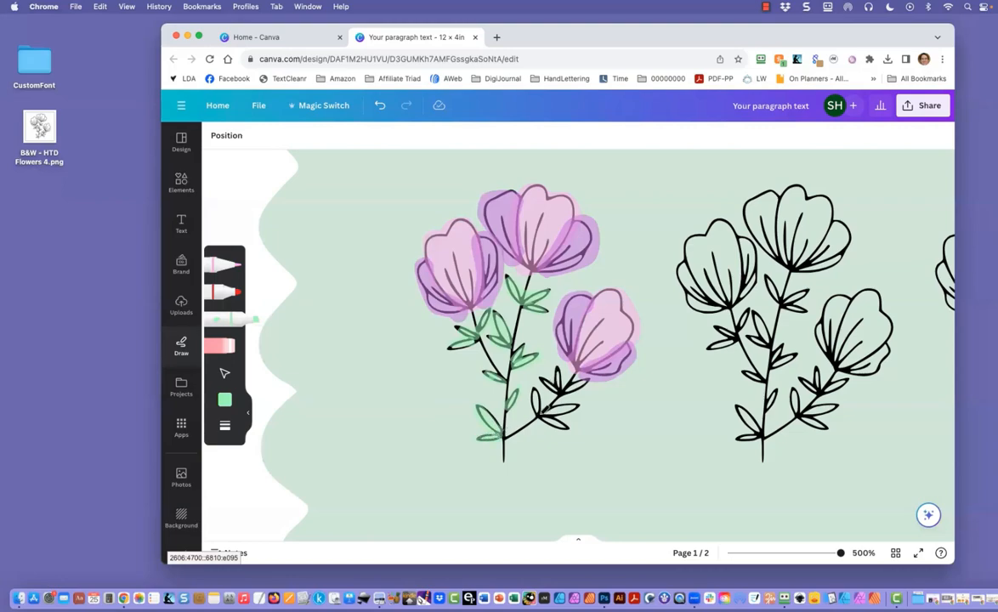
{"action": "mouse_move", "coordinate": [539, 412]}
{"action": "left_mouse_down"}
{"action": "mouse_move", "coordinate": [532, 393]}
{"action": "mouse_move", "coordinate": [560, 426]}
{"action": "mouse_move", "coordinate": [543, 416]}
{"action": "mouse_move", "coordinate": [574, 404]}
{"action": "mouse_move", "coordinate": [545, 413]}
{"action": "left_mouse_up"}
{"action": "mouse_move", "coordinate": [550, 371]}
{"action": "left_mouse_down"}
{"action": "mouse_move", "coordinate": [547, 382]}
{"action": "mouse_move", "coordinate": [556, 374]}
{"action": "mouse_move", "coordinate": [569, 382]}
{"action": "left_mouse_up"}
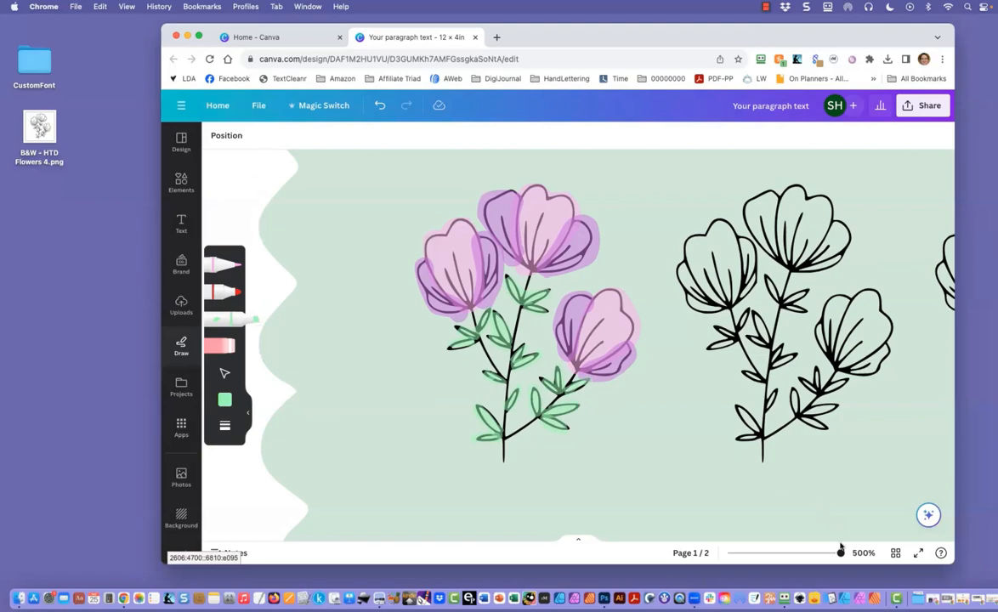
Select all pink, purple and green highlighter strokes of the first flower in the layer list and group them
{"action": "left_click_drag", "start_coordinate": [839, 554], "coordinate": [809, 555]}
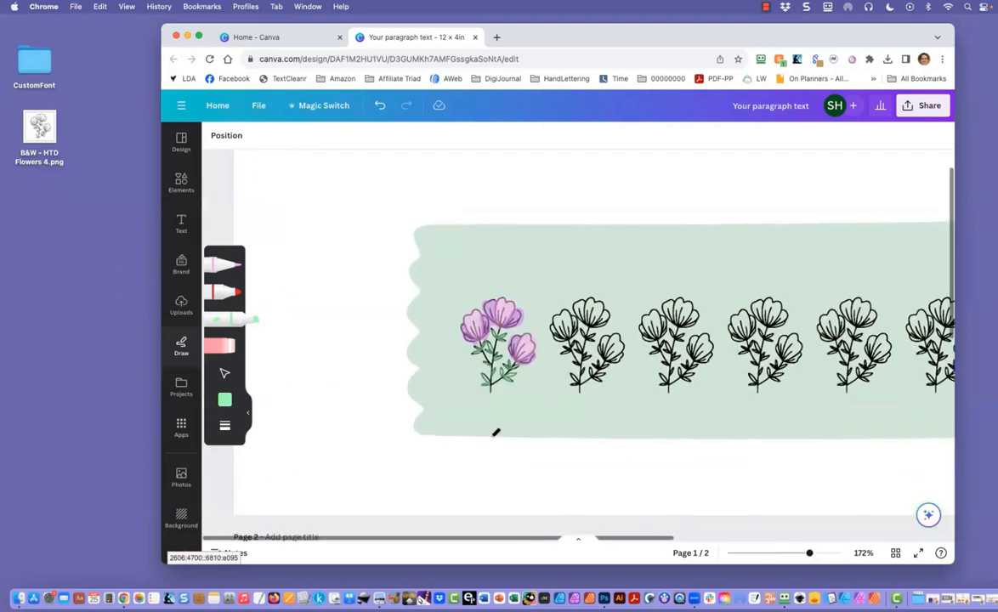
{"action": "left_click", "coordinate": [185, 143]}
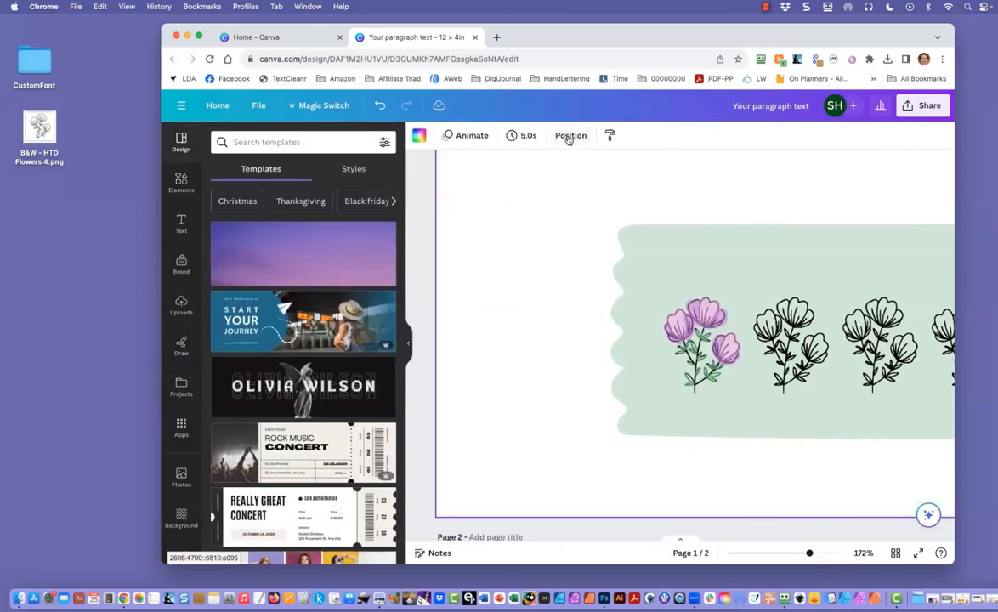
{"action": "left_click", "coordinate": [569, 138]}
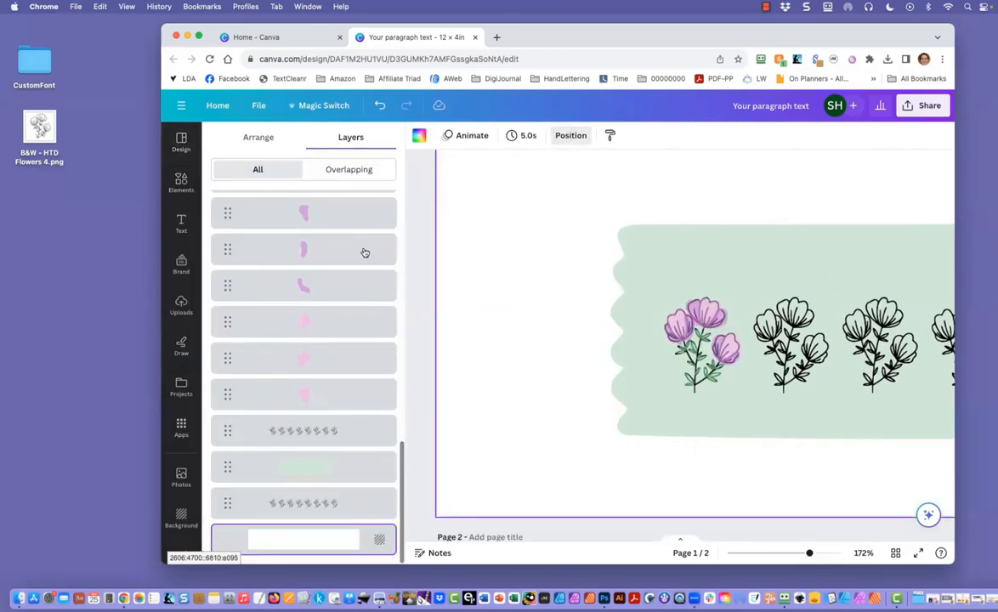
{"action": "left_click", "coordinate": [285, 402]}
{"action": "scroll", "coordinate": [284, 401], "scroll_direction": "up", "scroll_amount": 10}
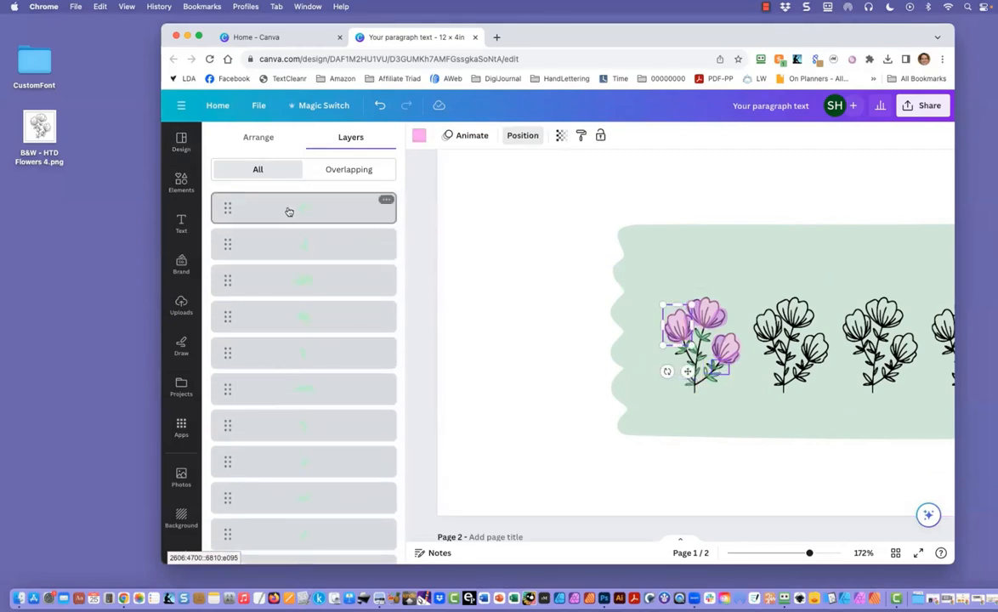
{"action": "scroll", "coordinate": [288, 272], "scroll_direction": "down", "scroll_amount": 8}
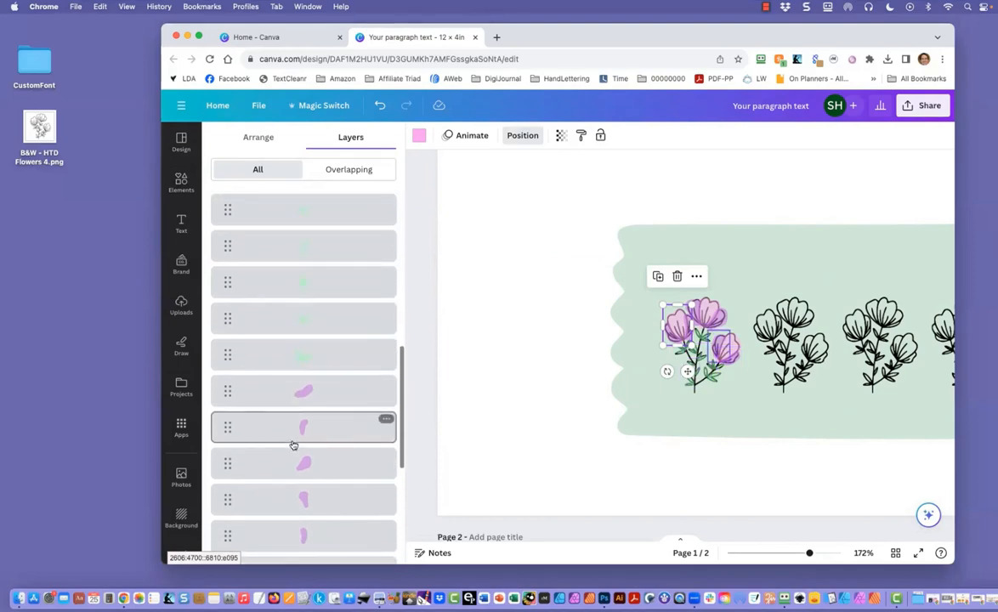
{"action": "scroll", "coordinate": [293, 444], "scroll_direction": "down", "scroll_amount": 3}
{"action": "scroll", "coordinate": [301, 457], "scroll_direction": "up", "scroll_amount": 10}
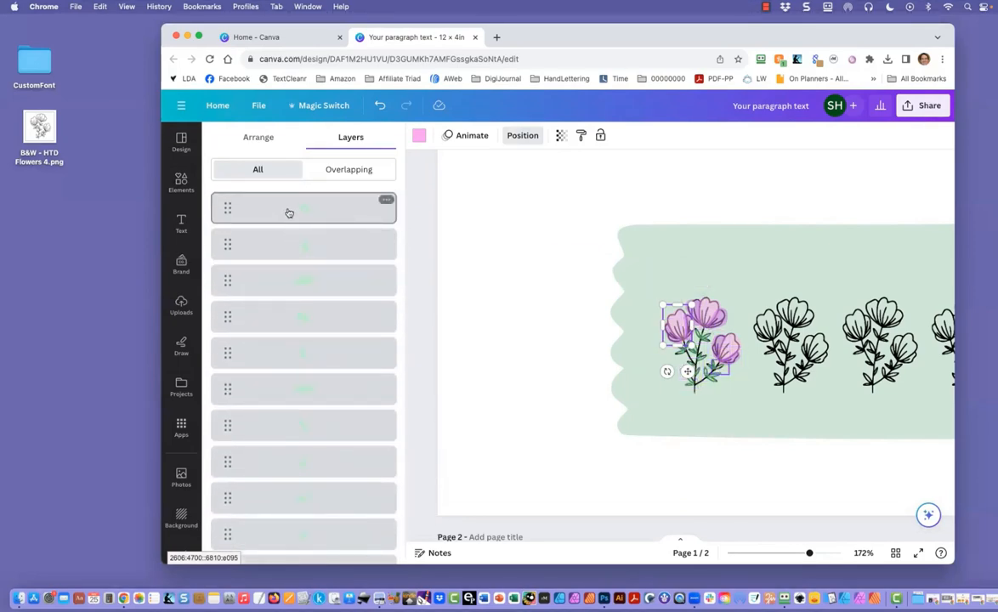
{"action": "left_click", "coordinate": [289, 212], "text": "shift"}
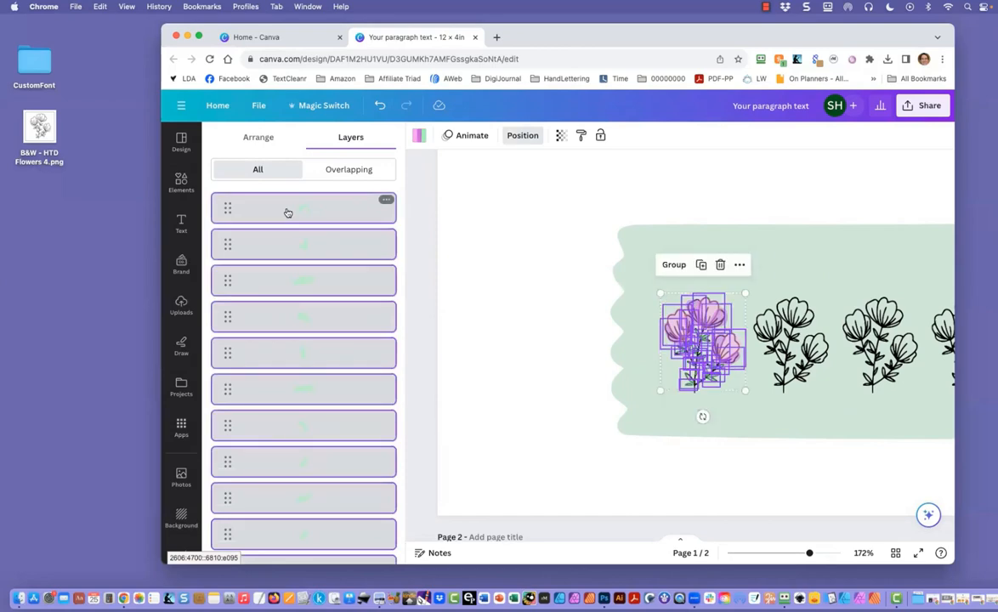
{"action": "left_click", "coordinate": [673, 265]}
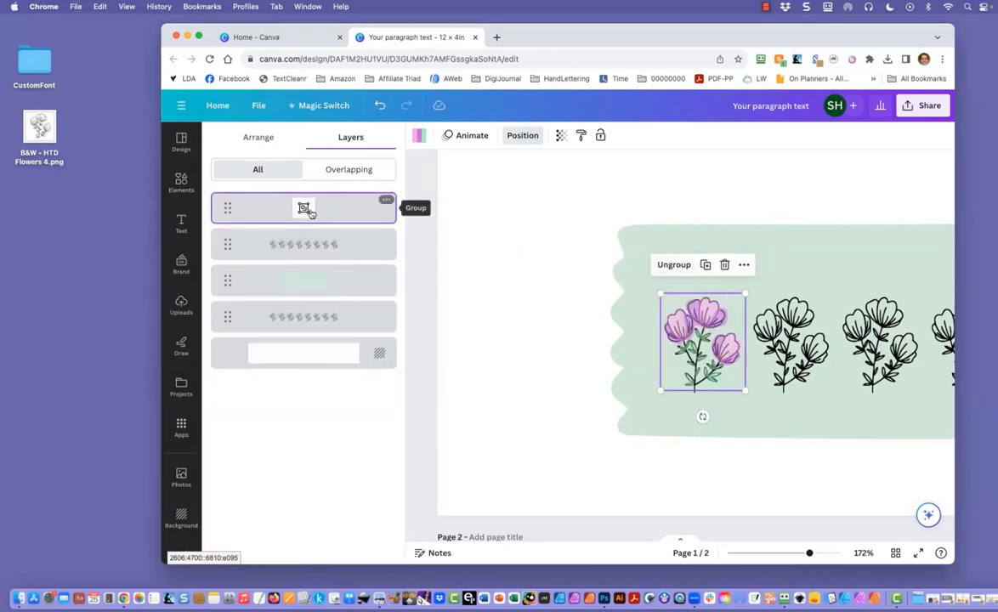
Duplicate the grouped highlighter colouring and place the copy over the second flower
{"action": "right_click", "coordinate": [307, 210]}
{"action": "left_click", "coordinate": [355, 294]}
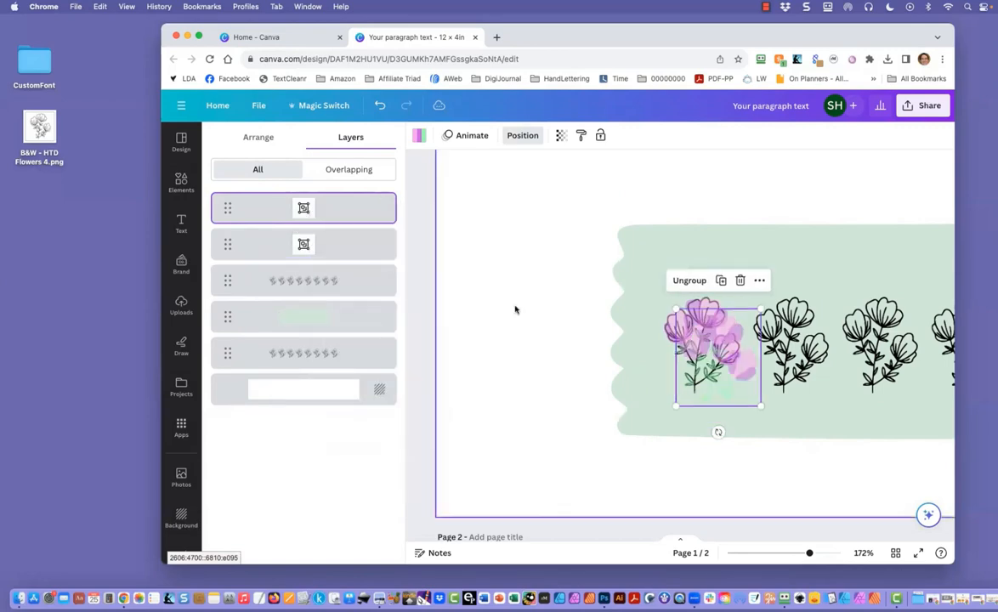
{"action": "left_click_drag", "start_coordinate": [736, 331], "coordinate": [801, 315]}
Duplicate the colouring group onto the third flower and fine-tune its alignment with the outlines
{"action": "scroll", "coordinate": [608, 300], "scroll_direction": "right", "scroll_amount": 3}
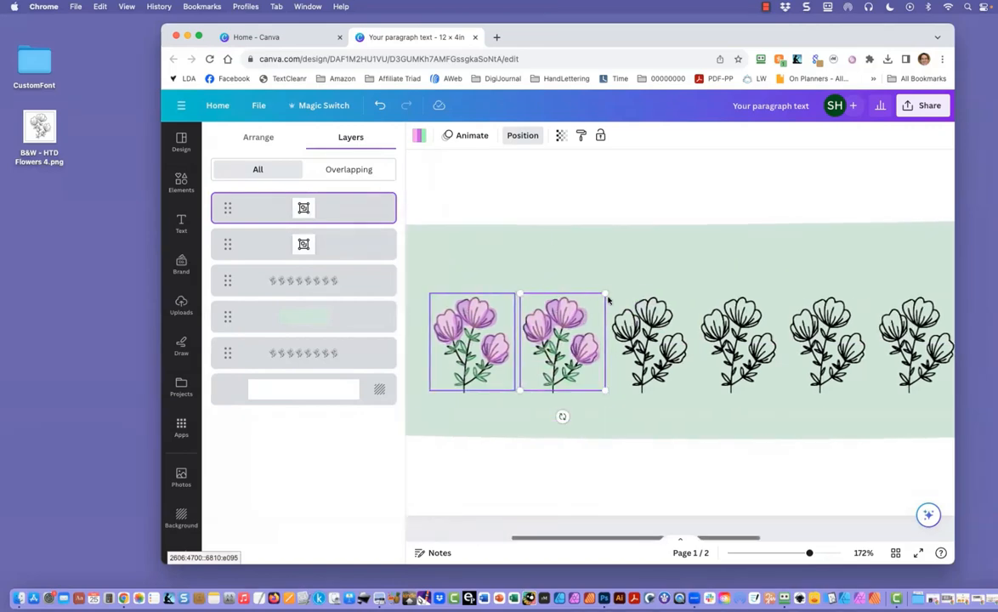
{"action": "scroll", "coordinate": [608, 300], "scroll_direction": "right", "scroll_amount": 5}
{"action": "scroll", "coordinate": [510, 323], "scroll_direction": "left", "scroll_amount": 3}
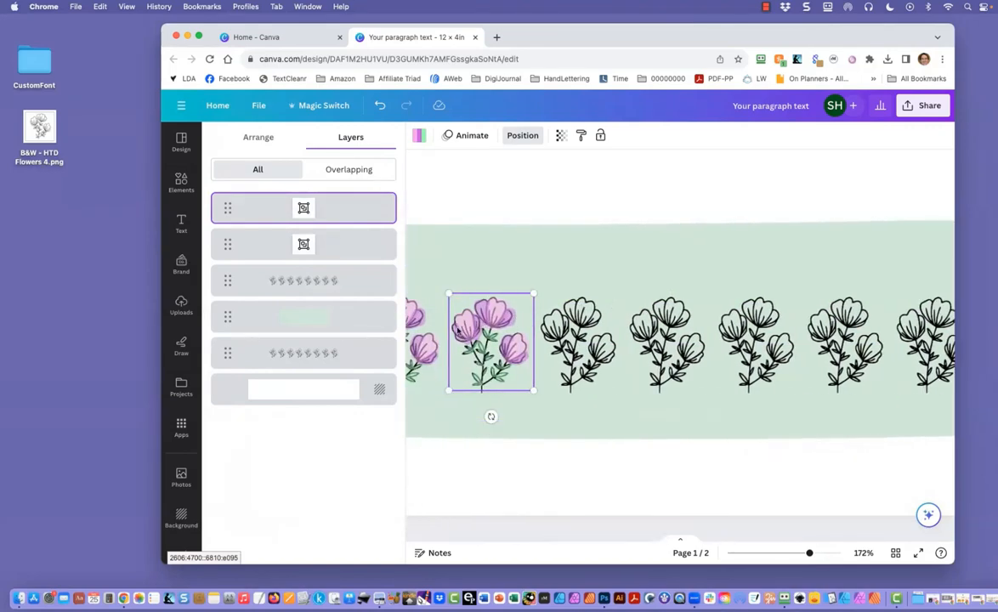
{"action": "right_click", "coordinate": [292, 217]}
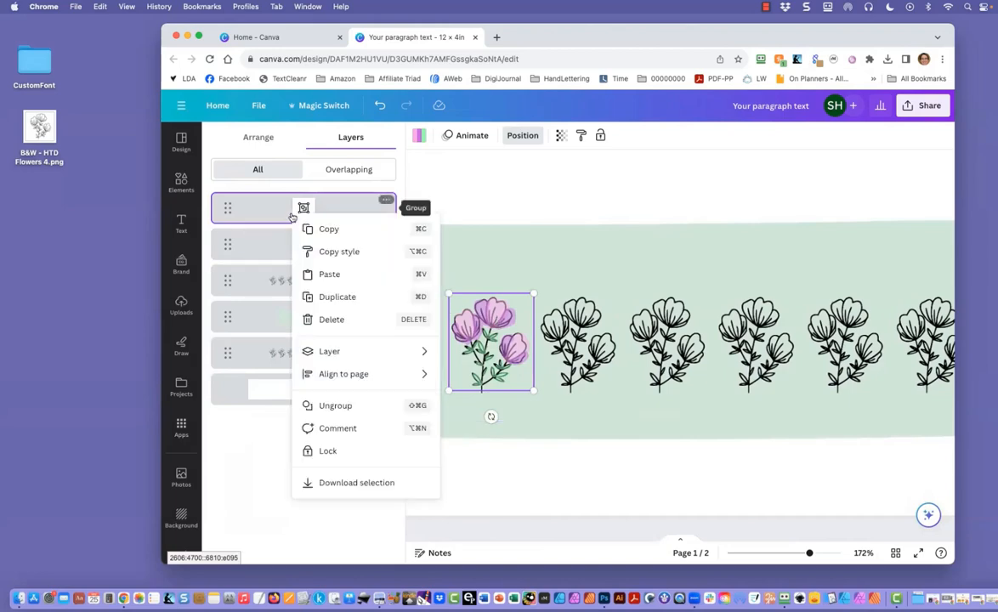
{"action": "left_click", "coordinate": [332, 297]}
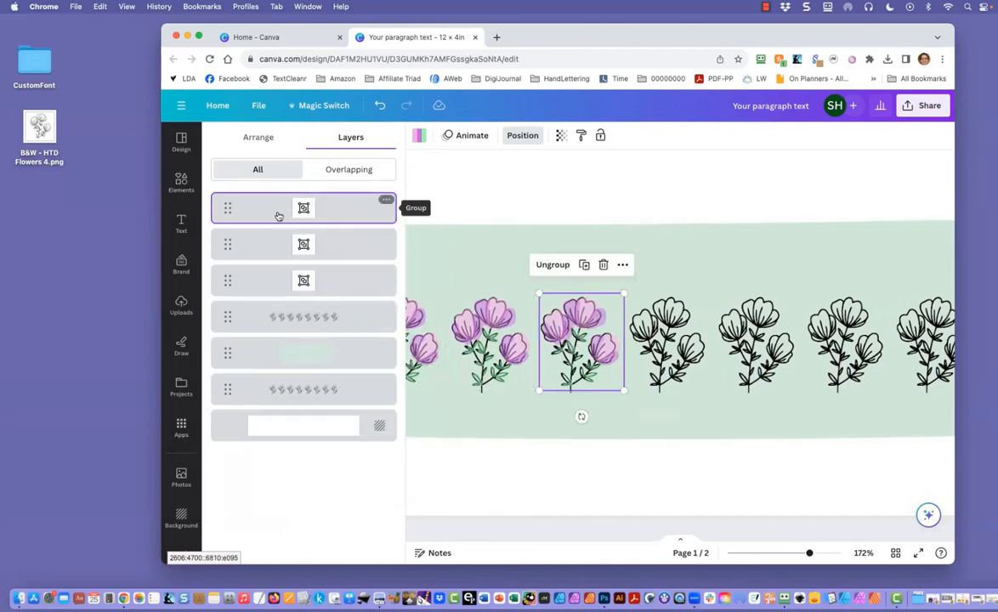
{"action": "left_click_drag", "start_coordinate": [809, 554], "coordinate": [816, 553]}
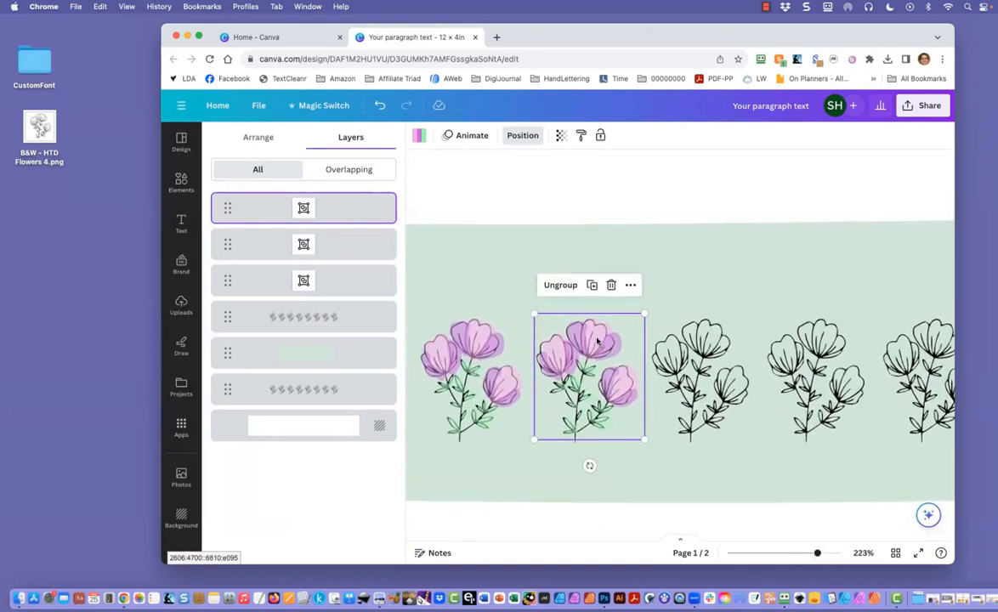
{"action": "left_click_drag", "start_coordinate": [592, 344], "coordinate": [589, 342]}
{"action": "left_click_drag", "start_coordinate": [818, 554], "coordinate": [836, 554]}
{"action": "left_click_drag", "start_coordinate": [521, 336], "coordinate": [514, 331]}
Duplicate the colouring group onto the fourth and fifth flowers, aligning the fifth copy with its outlines
{"action": "right_click", "coordinate": [298, 214]}
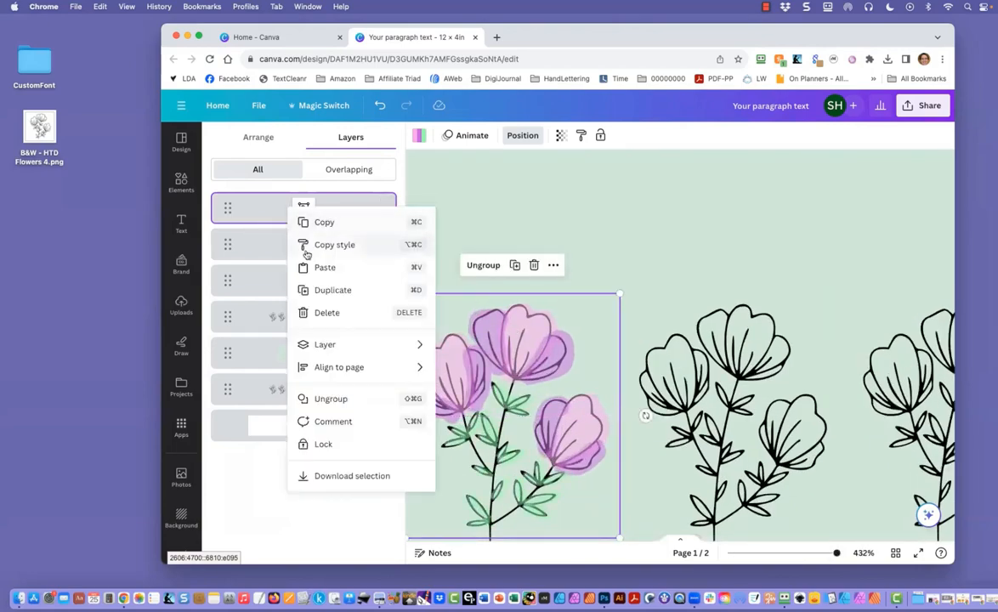
{"action": "left_click", "coordinate": [326, 290]}
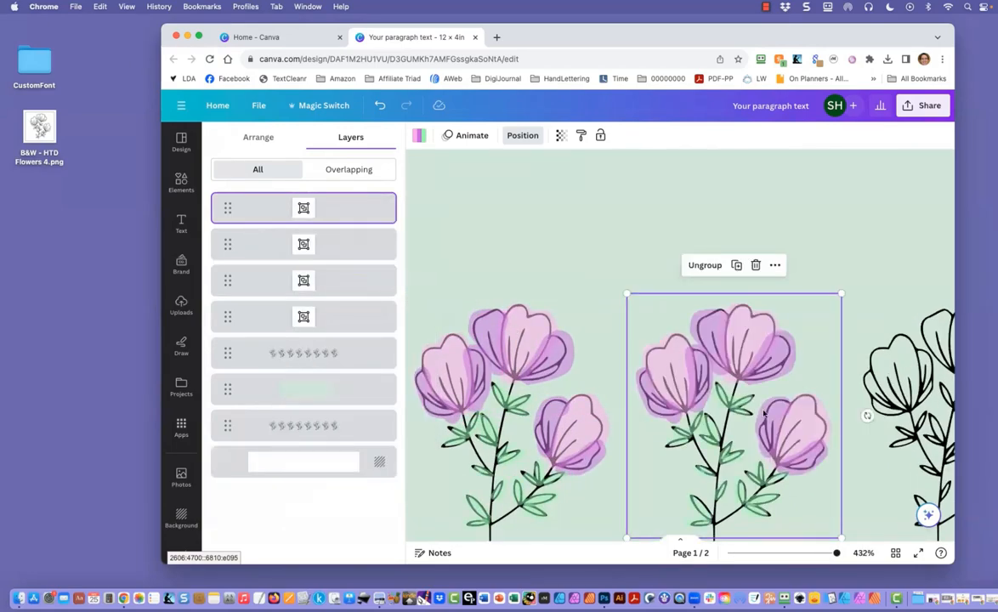
{"action": "scroll", "coordinate": [764, 414], "scroll_direction": "right", "scroll_amount": 5}
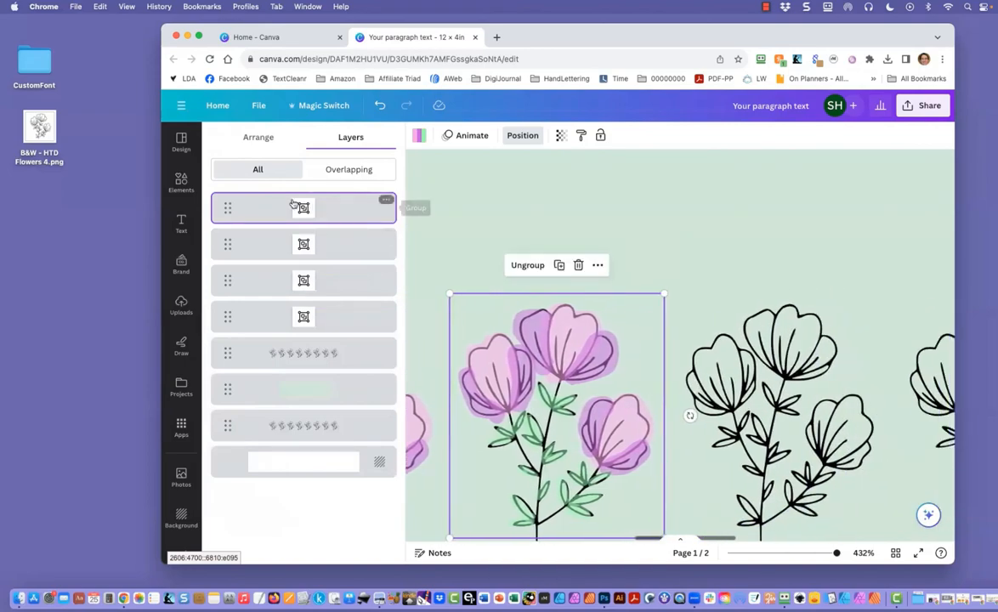
{"action": "right_click", "coordinate": [292, 204]}
{"action": "left_click", "coordinate": [322, 285]}
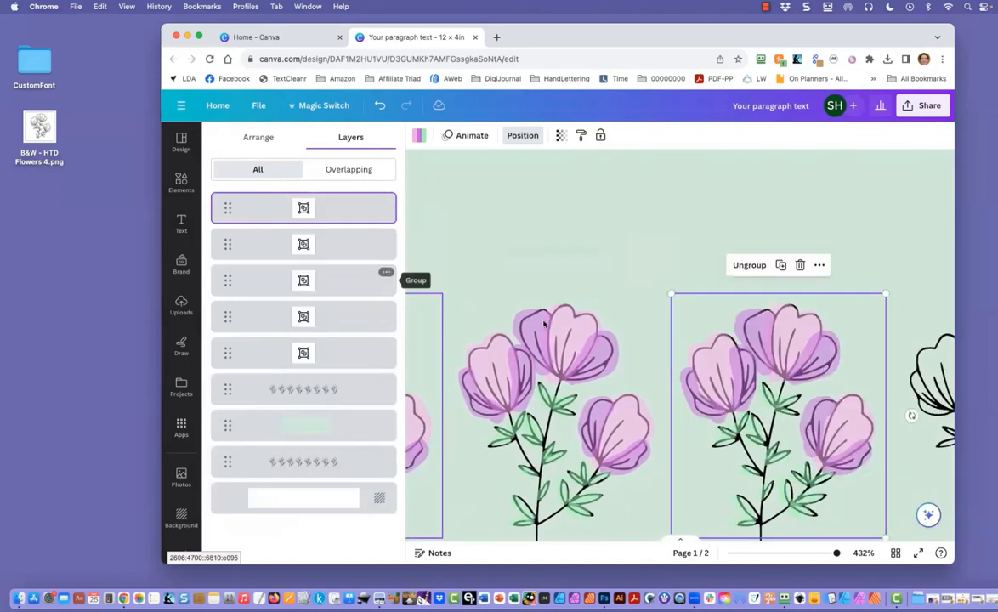
{"action": "left_click_drag", "start_coordinate": [798, 337], "coordinate": [568, 337]}
Duplicate the colouring group onto the sixth flower and nudge it into line with the petals
{"action": "right_click", "coordinate": [321, 206]}
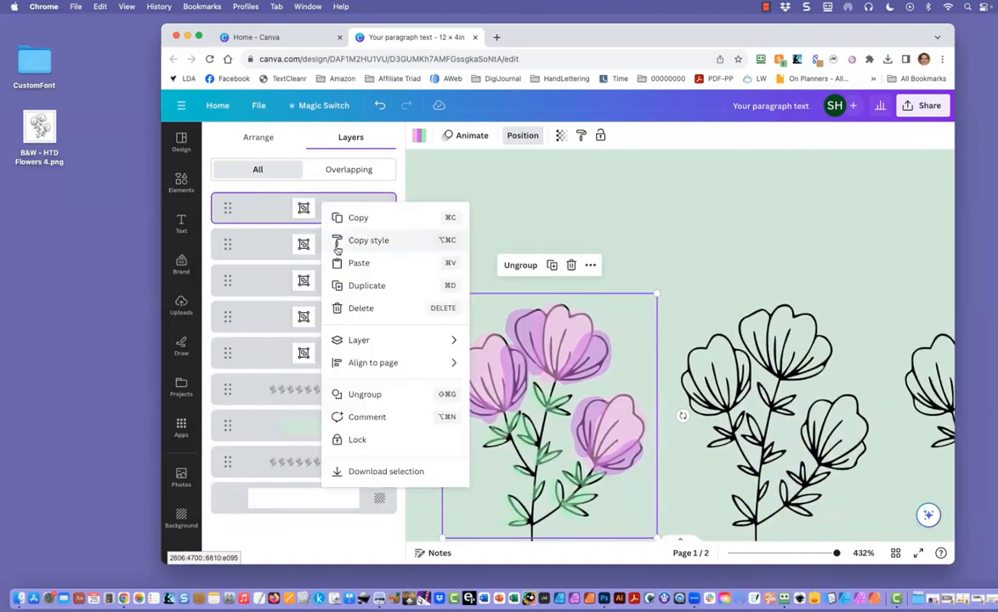
{"action": "left_click", "coordinate": [340, 285]}
{"action": "scroll", "coordinate": [640, 317], "scroll_direction": "right", "scroll_amount": 5}
{"action": "scroll", "coordinate": [640, 317], "scroll_direction": "right", "scroll_amount": 2}
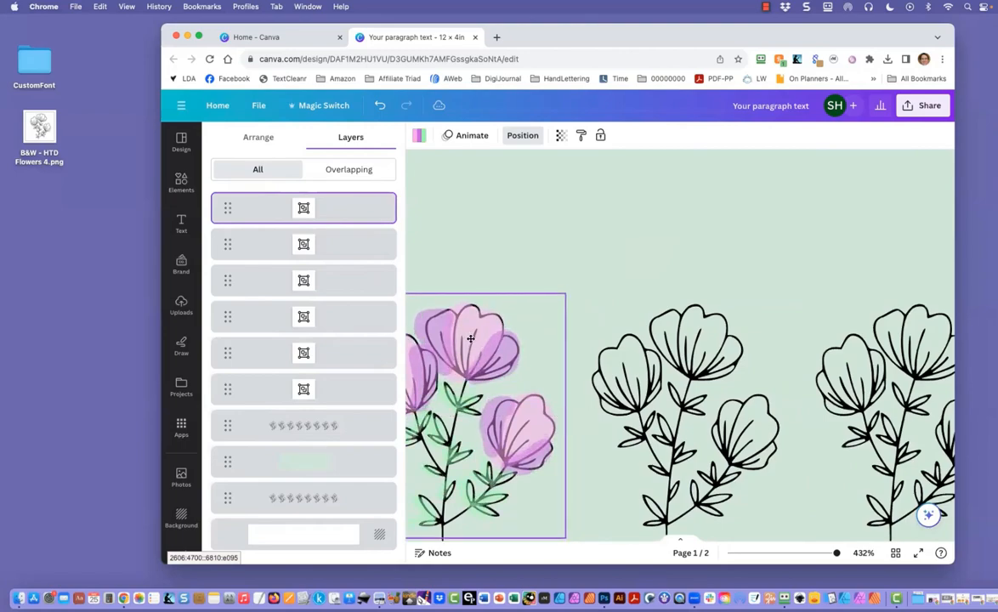
{"action": "left_click_drag", "start_coordinate": [470, 338], "coordinate": [472, 338]}
Duplicate the colouring group onto the seventh and eighth flowers at the end of the washi strip
{"action": "right_click", "coordinate": [296, 212]}
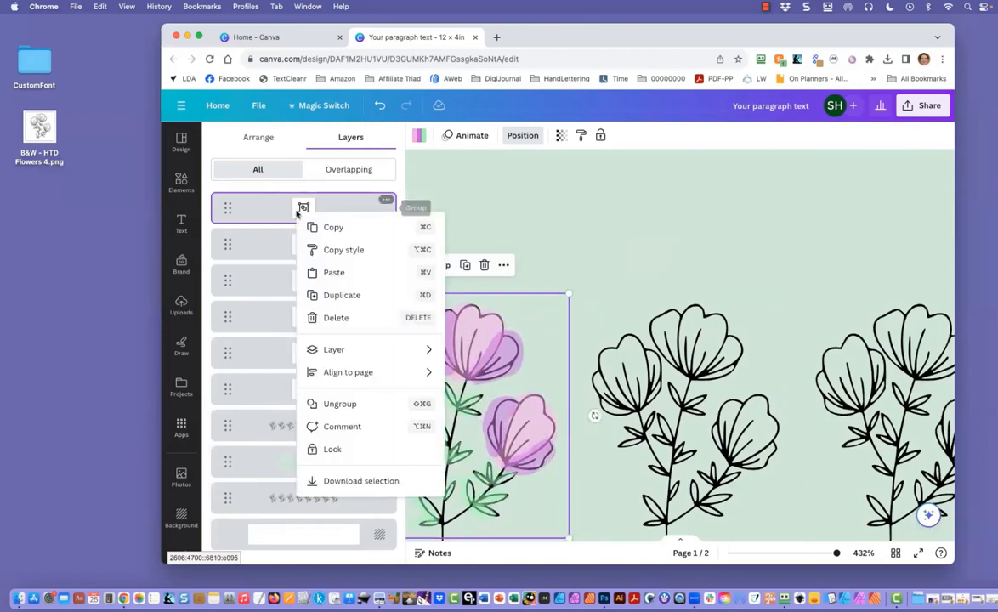
{"action": "left_click", "coordinate": [344, 295]}
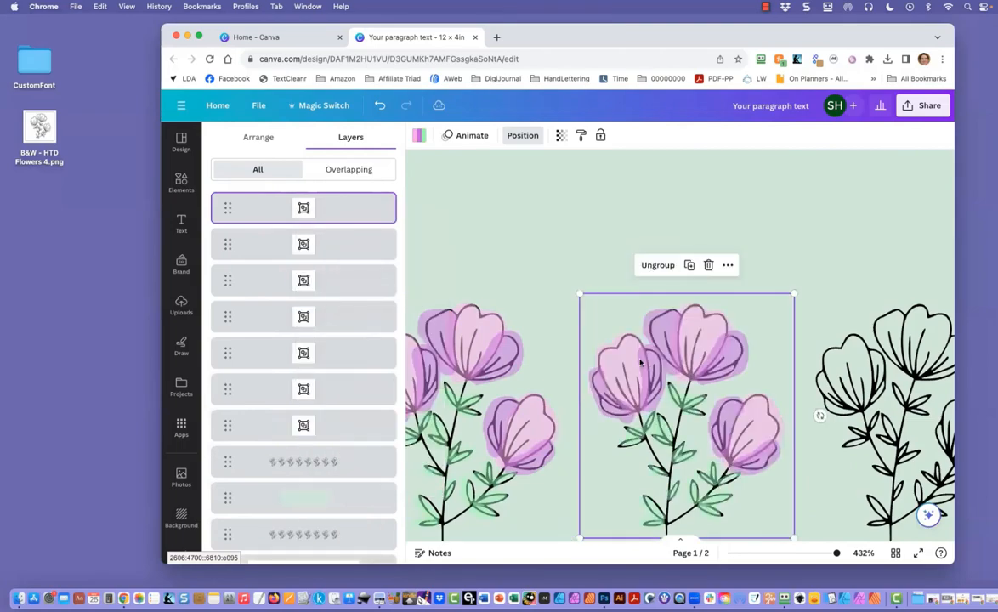
{"action": "scroll", "coordinate": [641, 359], "scroll_direction": "right", "scroll_amount": 5}
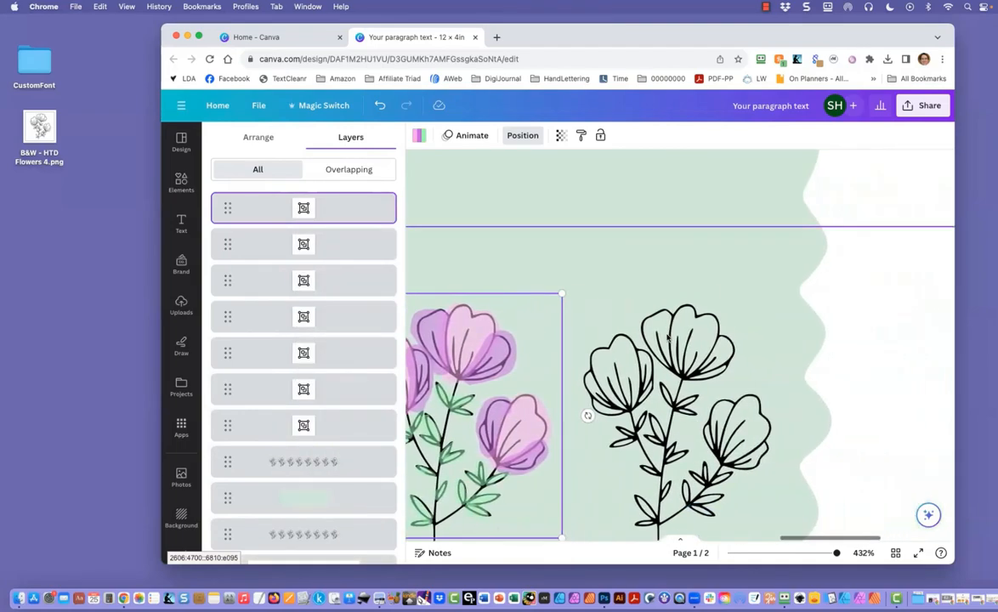
{"action": "right_click", "coordinate": [277, 211]}
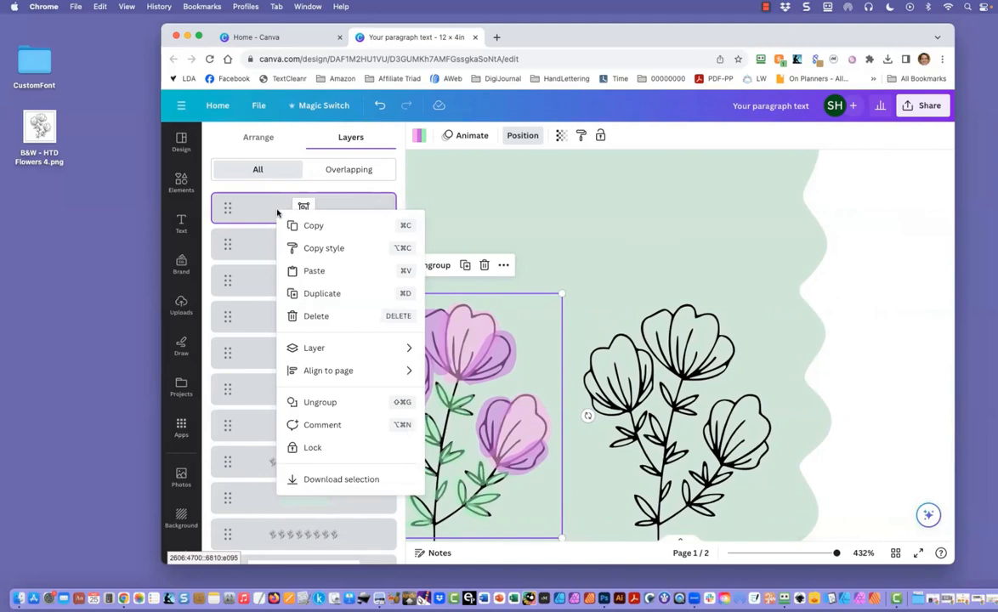
{"action": "left_click", "coordinate": [312, 294]}
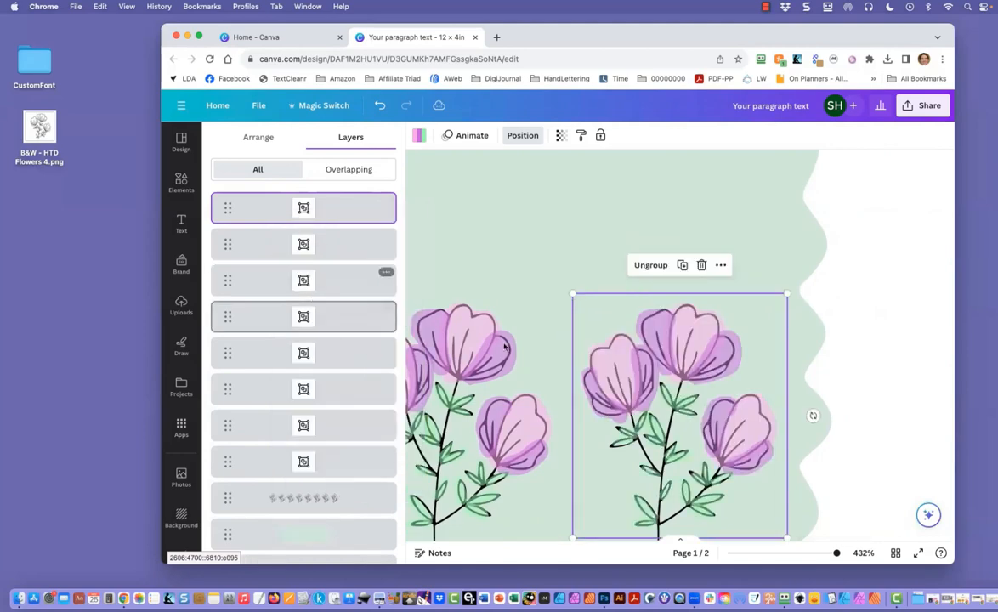
{"action": "scroll", "coordinate": [637, 363], "scroll_direction": "down", "scroll_amount": 3}
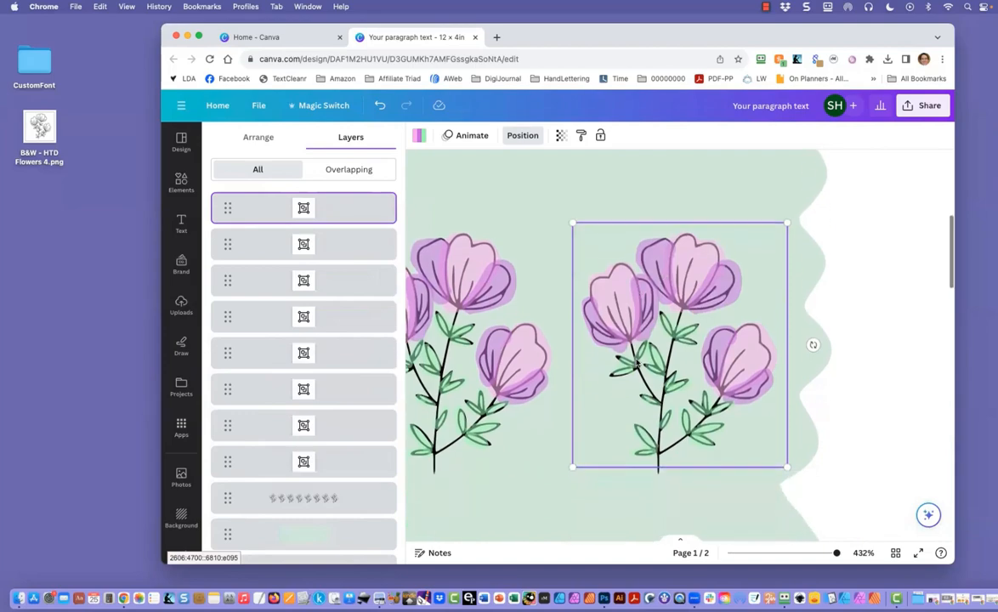
Duplicate the eighth flower's colouring group and move the copy onto the first flower of page 2's washi strip
{"action": "scroll", "coordinate": [638, 363], "scroll_direction": "left", "scroll_amount": 4}
{"action": "scroll", "coordinate": [638, 363], "scroll_direction": "left", "scroll_amount": 2}
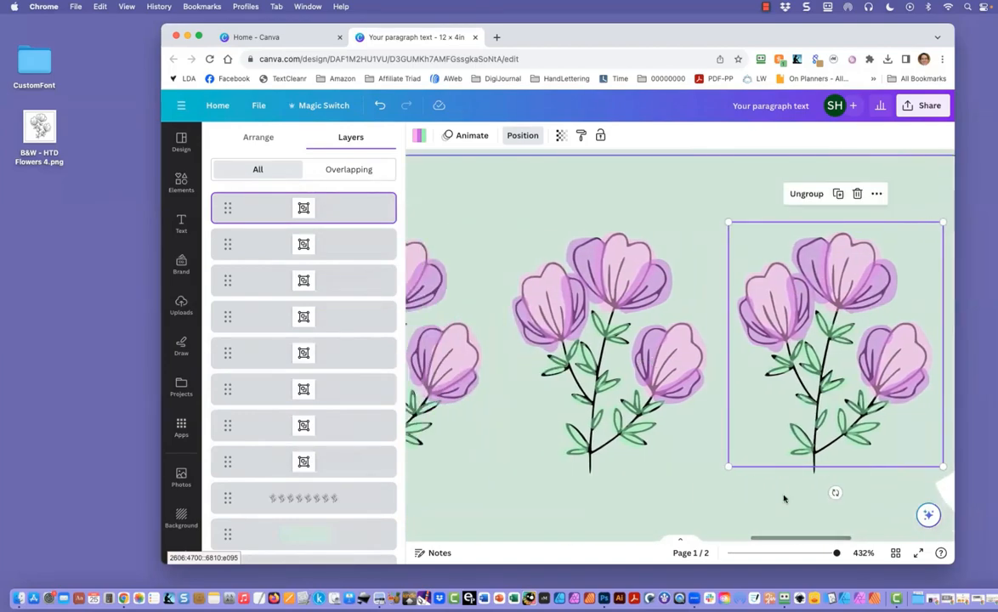
{"action": "left_click_drag", "start_coordinate": [837, 554], "coordinate": [791, 554]}
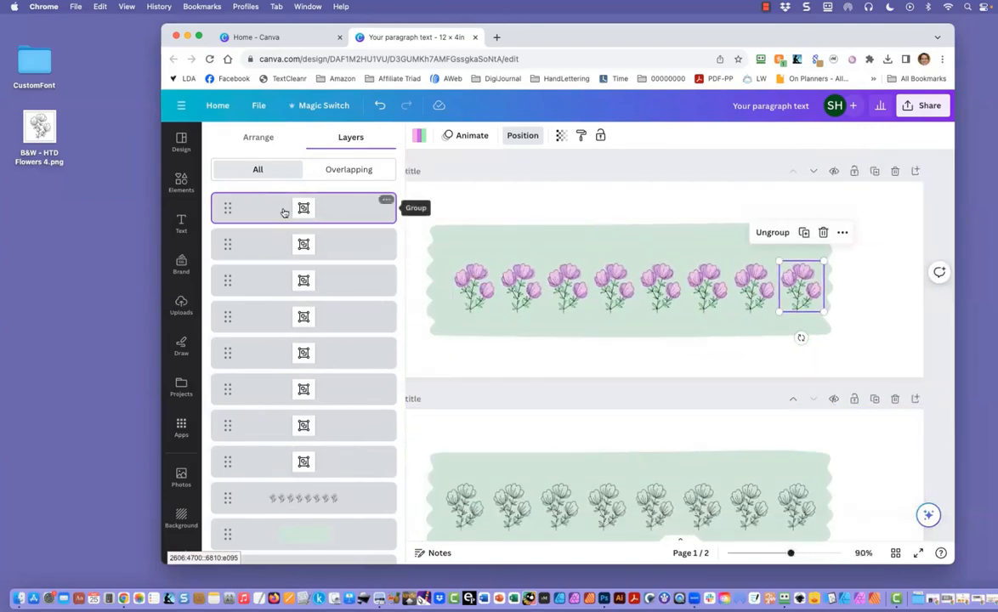
{"action": "scroll", "coordinate": [528, 481], "scroll_direction": "down", "scroll_amount": 2}
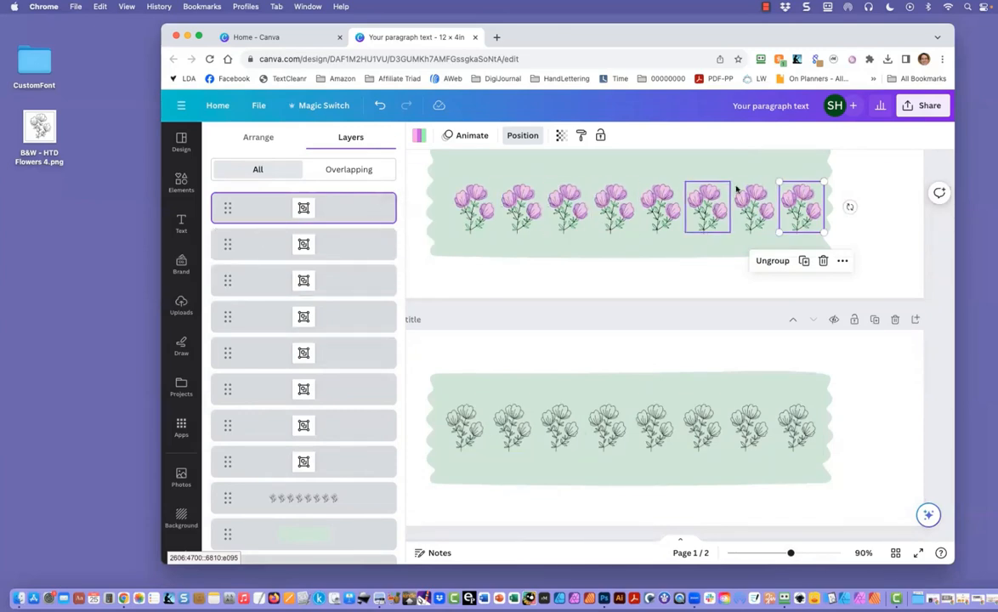
{"action": "right_click", "coordinate": [349, 211]}
{"action": "left_click", "coordinate": [383, 291]}
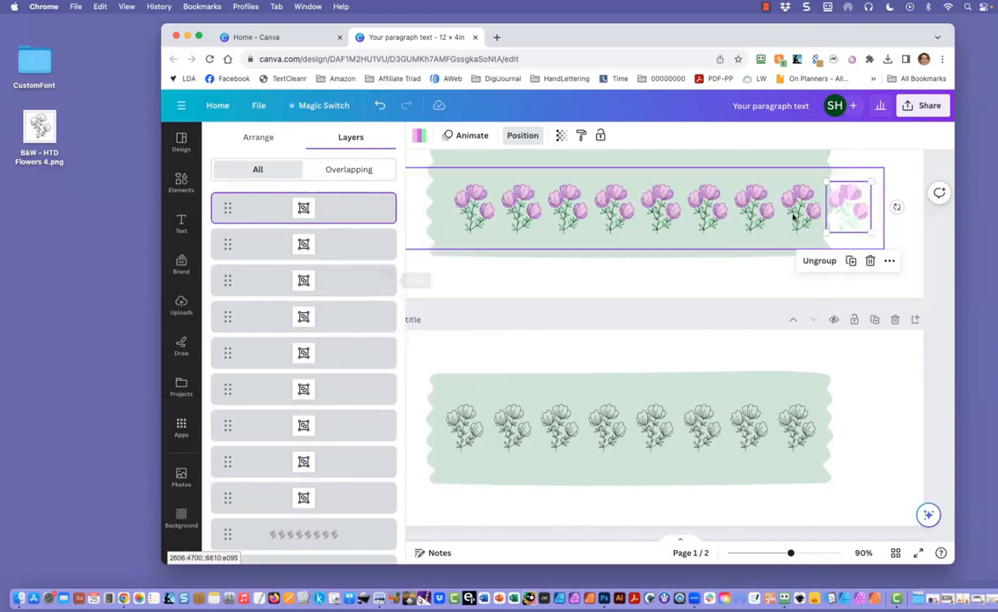
{"action": "left_click_drag", "start_coordinate": [847, 204], "coordinate": [463, 416]}
Fine-tune the colouring copy's alignment with the outlines of the first flower on page 2
{"action": "left_click_drag", "start_coordinate": [789, 551], "coordinate": [831, 552]}
{"action": "scroll", "coordinate": [617, 456], "scroll_direction": "down", "scroll_amount": 5}
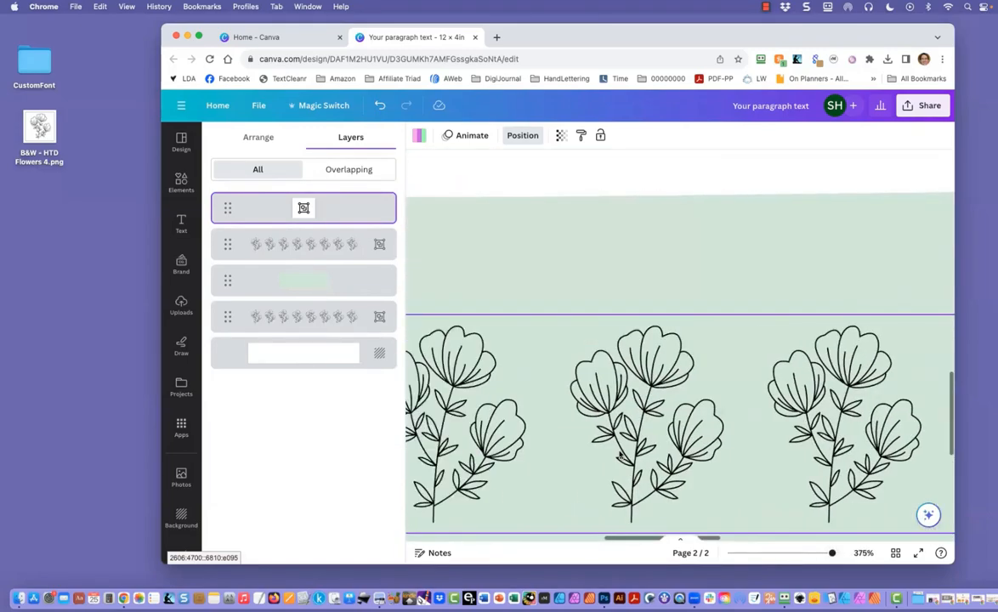
{"action": "scroll", "coordinate": [618, 455], "scroll_direction": "left", "scroll_amount": 3}
{"action": "scroll", "coordinate": [620, 455], "scroll_direction": "left", "scroll_amount": 2}
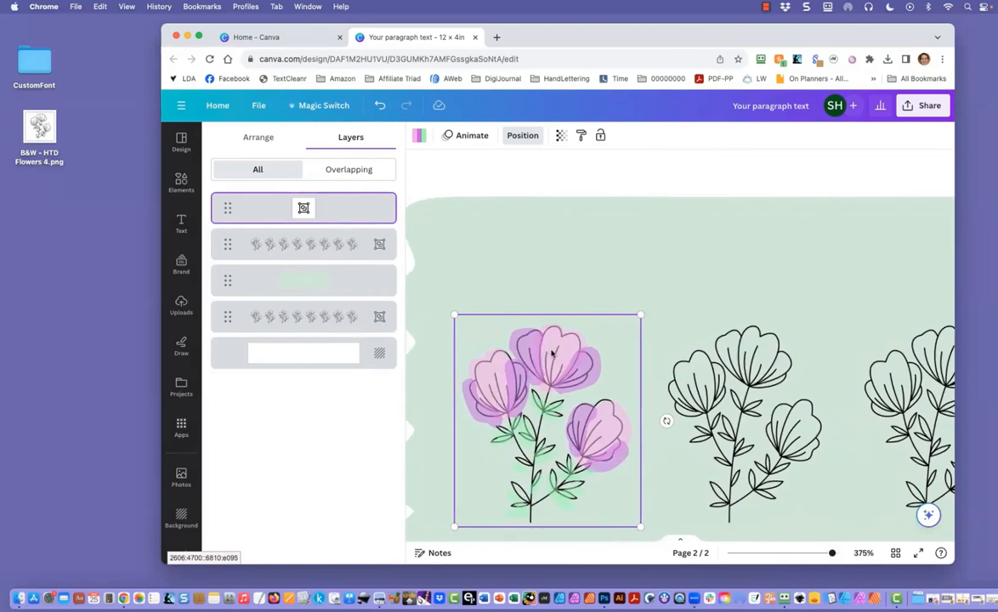
{"action": "left_click_drag", "start_coordinate": [552, 354], "coordinate": [556, 351]}
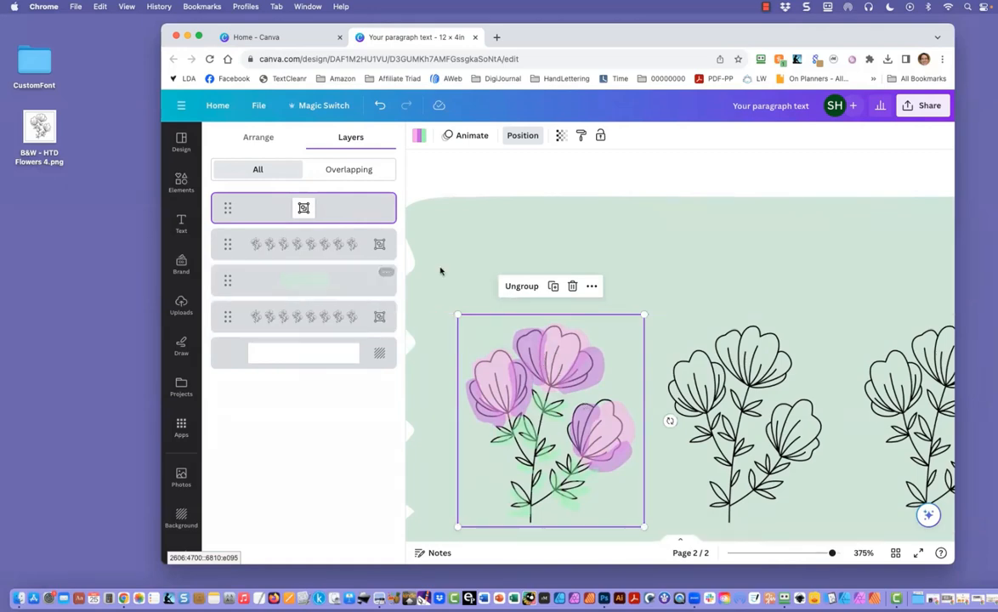
Duplicate the colouring group onto the second flower on page 2, aligned with its outlines
{"action": "right_click", "coordinate": [338, 215]}
{"action": "left_click", "coordinate": [380, 296]}
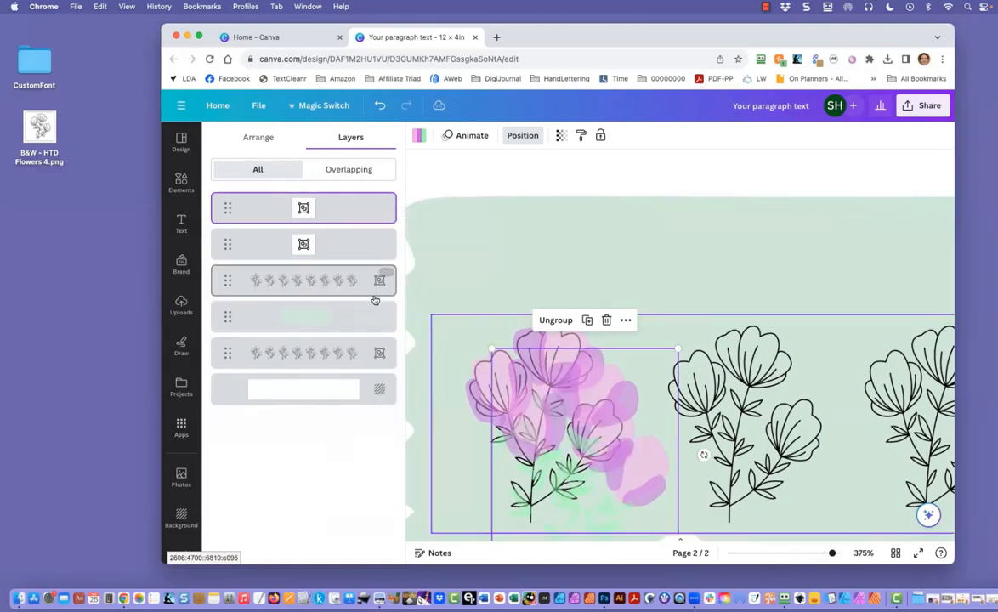
{"action": "left_click_drag", "start_coordinate": [586, 374], "coordinate": [738, 345]}
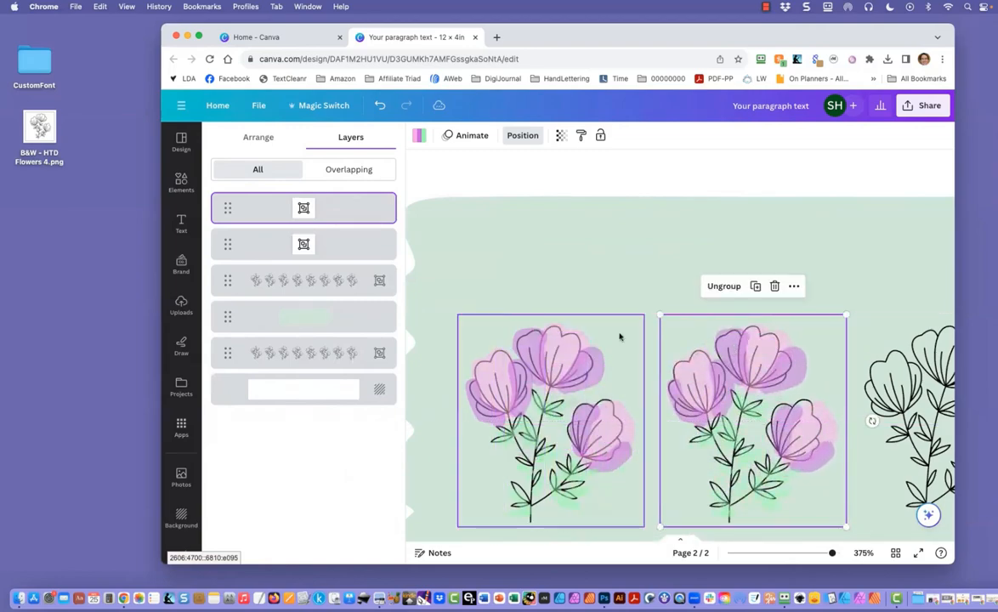
Locate the flower outline layers hidden beneath the washi tape on page 2 and page 1
{"action": "scroll", "coordinate": [512, 283], "scroll_direction": "up", "scroll_amount": 2}
{"action": "scroll", "coordinate": [512, 283], "scroll_direction": "up", "scroll_amount": 5}
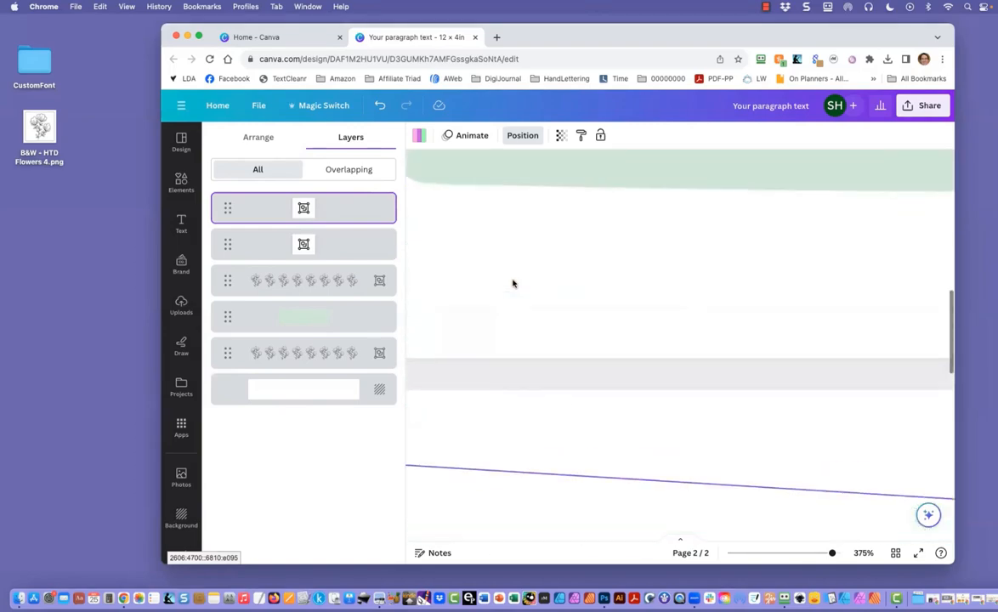
{"action": "left_click", "coordinate": [829, 554]}
{"action": "left_click_drag", "start_coordinate": [829, 554], "coordinate": [784, 553]}
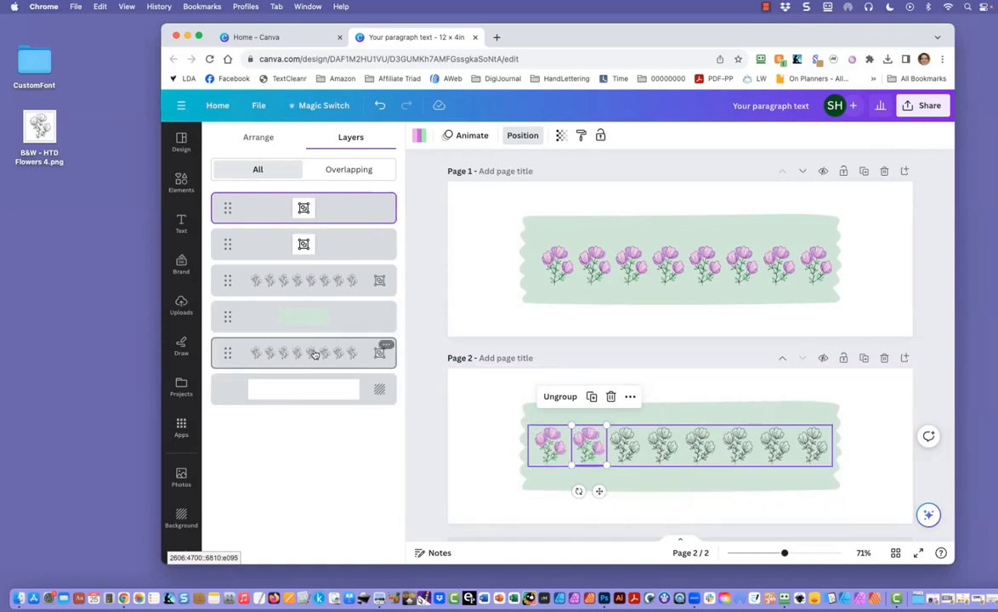
{"action": "mouse_move", "coordinate": [314, 354]}
{"action": "left_mouse_down"}
{"action": "mouse_move", "coordinate": [301, 259]}
{"action": "mouse_move", "coordinate": [310, 202]}
{"action": "mouse_move", "coordinate": [299, 185]}
{"action": "mouse_move", "coordinate": [306, 350]}
{"action": "left_mouse_up"}
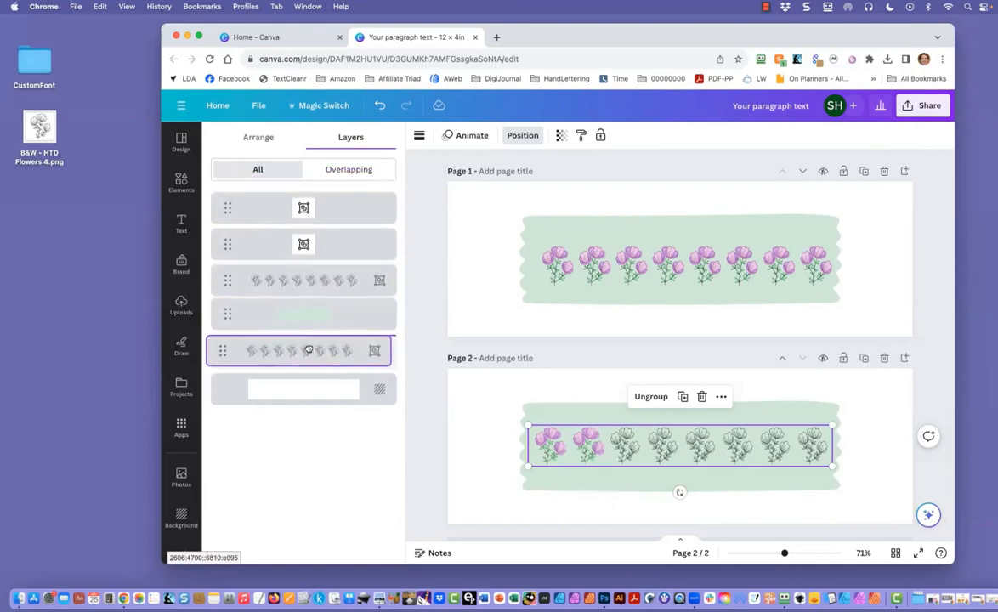
{"action": "left_click", "coordinate": [478, 216]}
{"action": "scroll", "coordinate": [309, 503], "scroll_direction": "down", "scroll_amount": 2}
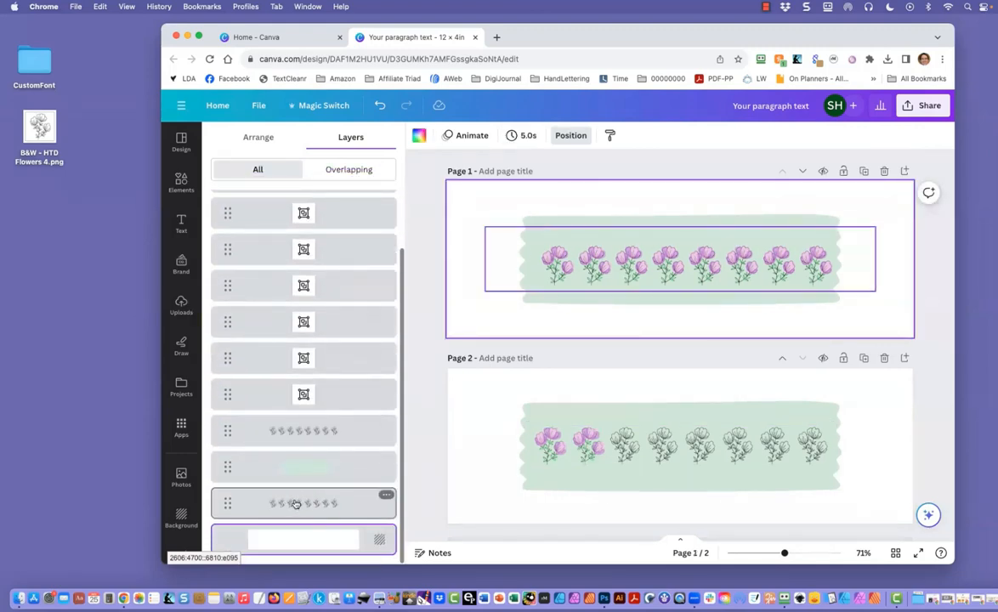
{"action": "left_click_drag", "start_coordinate": [295, 504], "coordinate": [373, 505]}
Try moving page 1's hidden outline layer above the colouring groups and aligning it with the flowers, and undo the change
{"action": "left_click_drag", "start_coordinate": [785, 554], "coordinate": [807, 554]}
{"action": "left_click", "coordinate": [829, 554]}
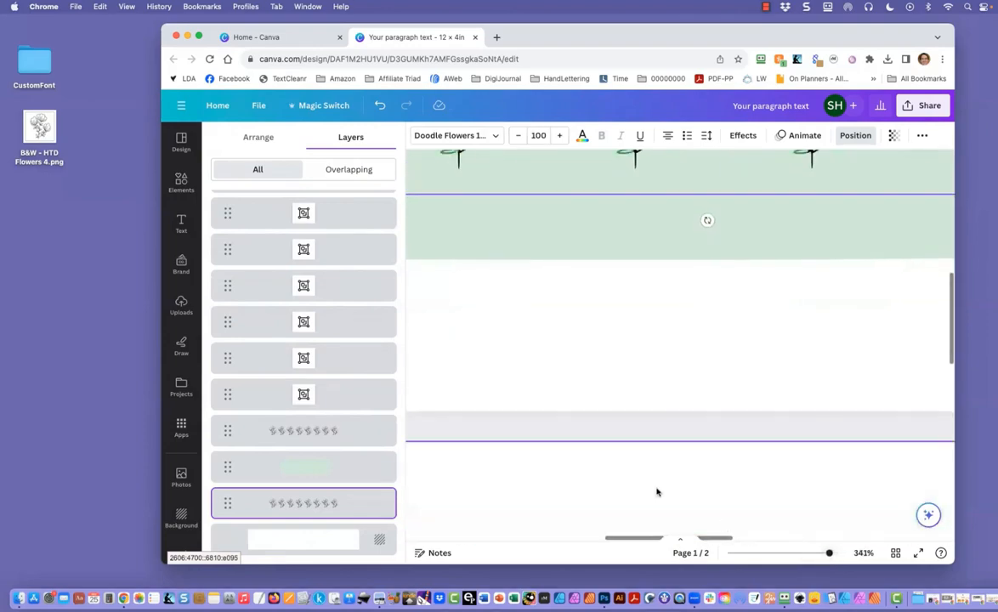
{"action": "scroll", "coordinate": [629, 470], "scroll_direction": "up", "scroll_amount": 5}
{"action": "scroll", "coordinate": [608, 369], "scroll_direction": "right", "scroll_amount": 5}
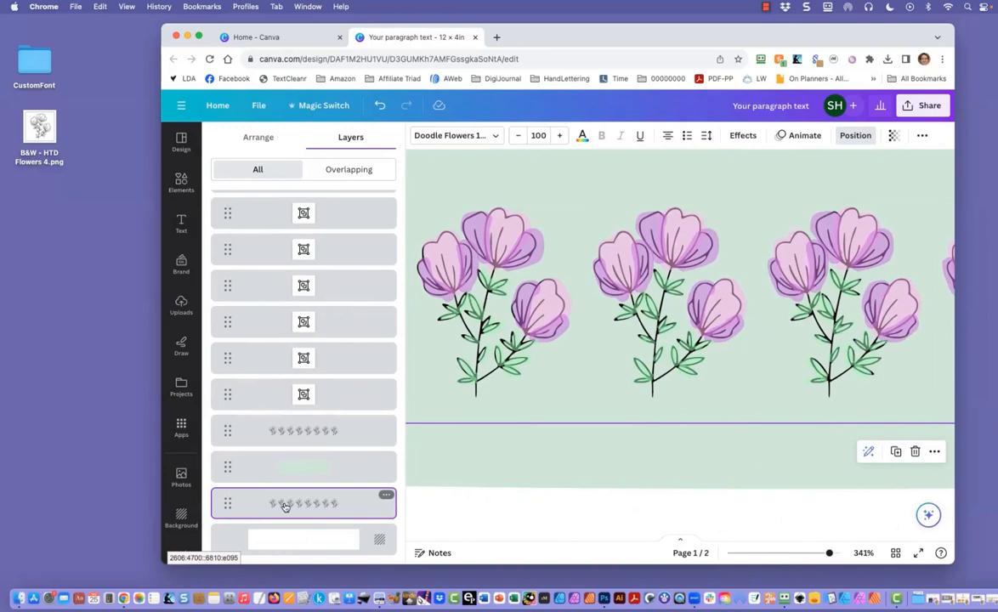
{"action": "mouse_move", "coordinate": [284, 505]}
{"action": "left_mouse_down"}
{"action": "mouse_move", "coordinate": [285, 185]}
{"action": "mouse_move", "coordinate": [283, 223]}
{"action": "left_mouse_up"}
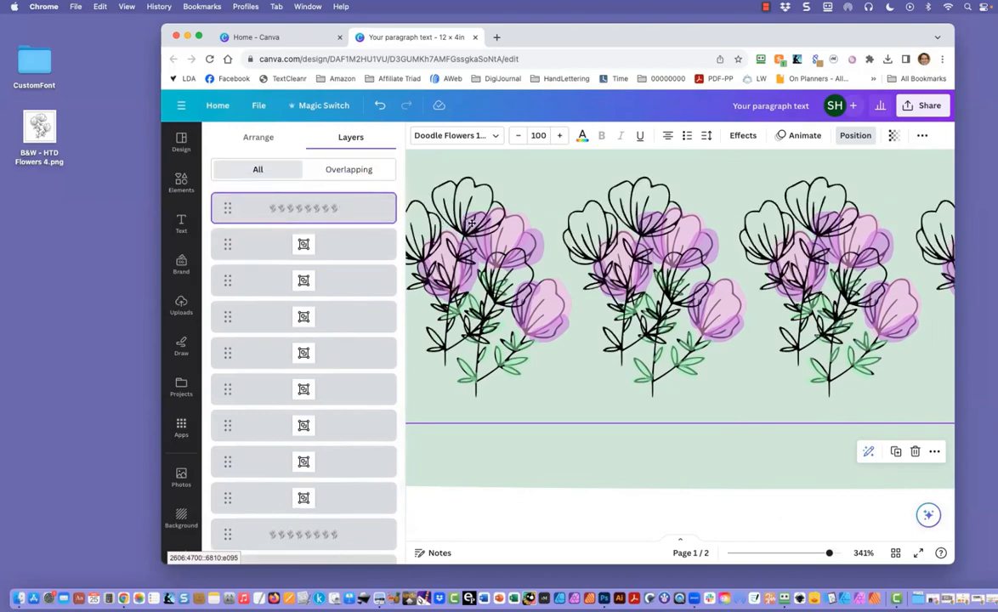
{"action": "left_click_drag", "start_coordinate": [472, 222], "coordinate": [496, 248]}
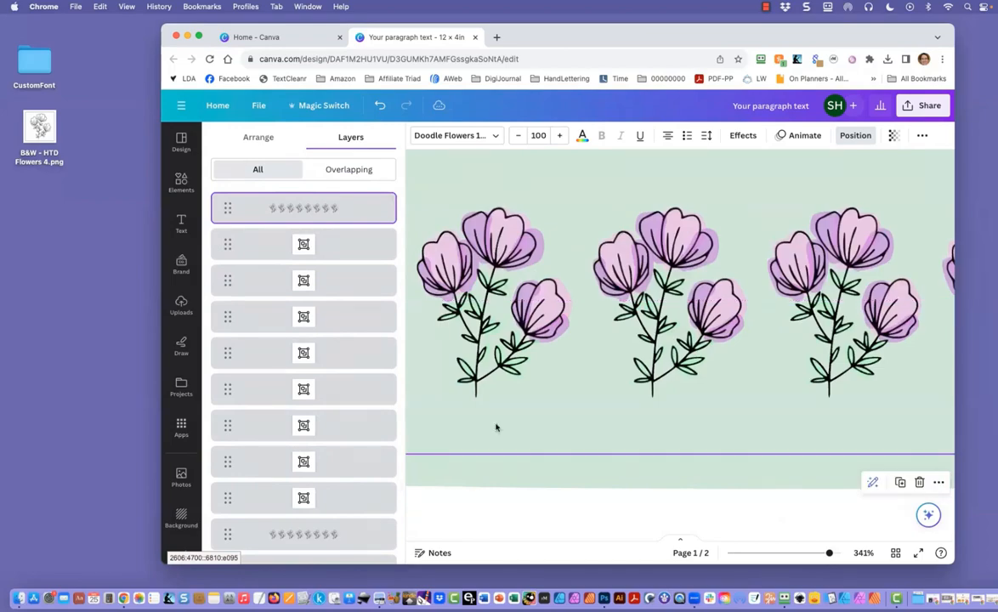
{"action": "left_click", "coordinate": [511, 520]}
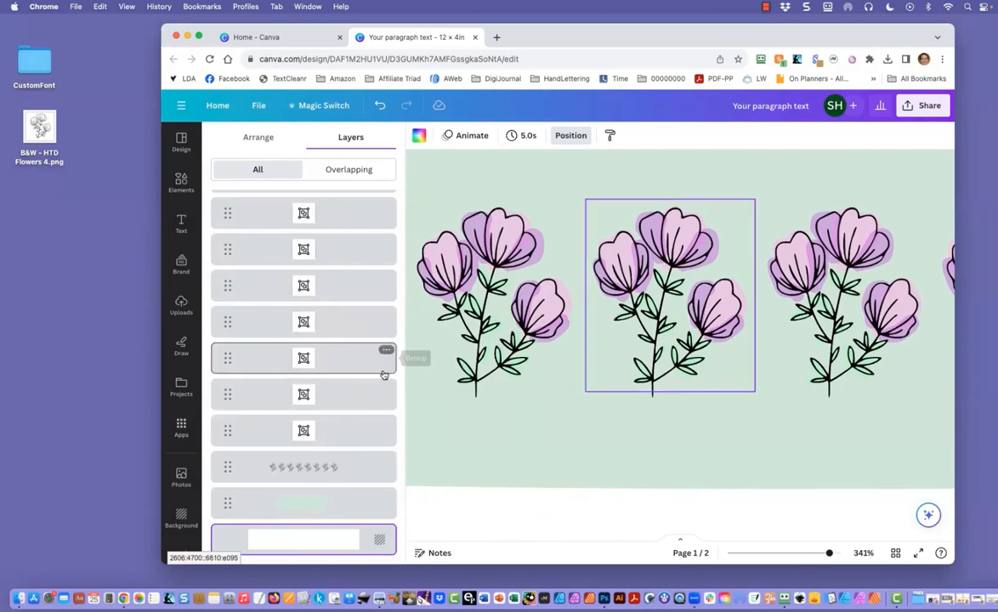
{"action": "left_click", "coordinate": [380, 105]}
{"action": "left_click", "coordinate": [380, 106]}
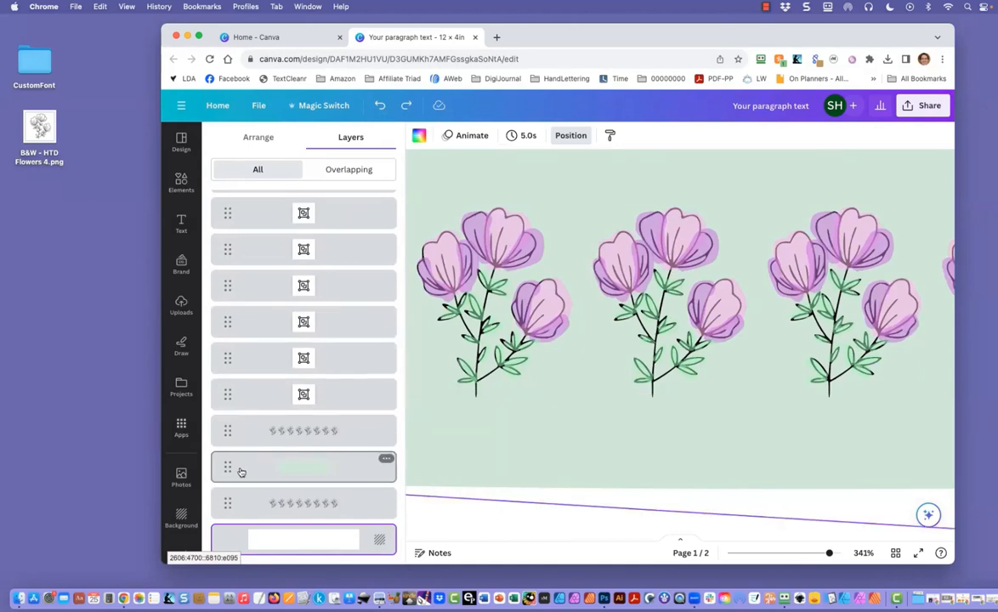
Bring the outline layer beneath page 1's tape to the top of the stack and align it over the coloured flowers
{"action": "mouse_move", "coordinate": [259, 503]}
{"action": "left_mouse_down"}
{"action": "mouse_move", "coordinate": [260, 188]}
{"action": "mouse_move", "coordinate": [267, 203]}
{"action": "left_mouse_up"}
{"action": "left_click_drag", "start_coordinate": [455, 203], "coordinate": [482, 231]}
Bring the outline group beneath page 2's washi tape to the top of the layer stack
{"action": "scroll", "coordinate": [481, 232], "scroll_direction": "down", "scroll_amount": 10}
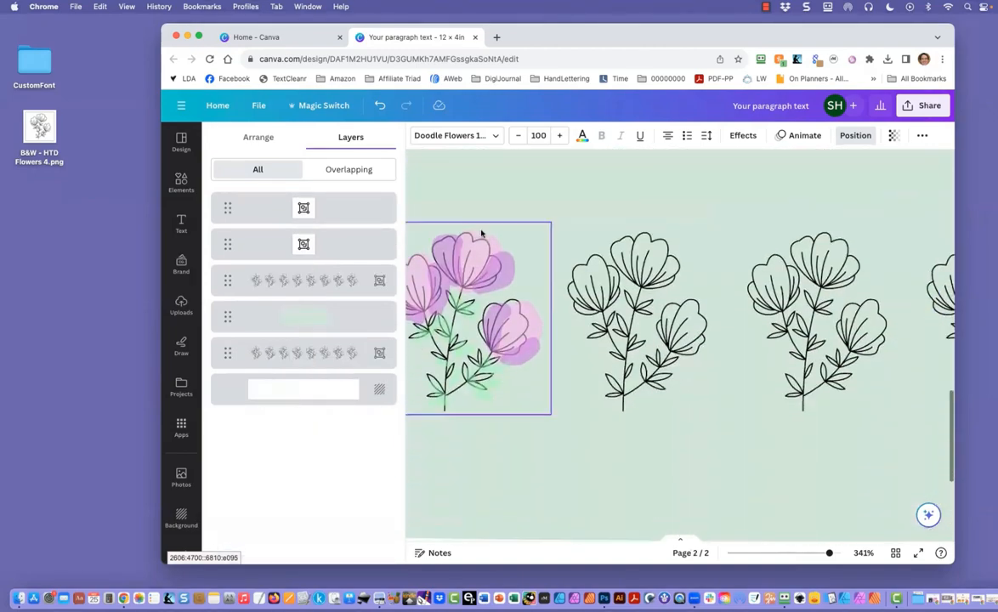
{"action": "scroll", "coordinate": [510, 246], "scroll_direction": "down", "scroll_amount": 2}
{"action": "left_click", "coordinate": [554, 265]}
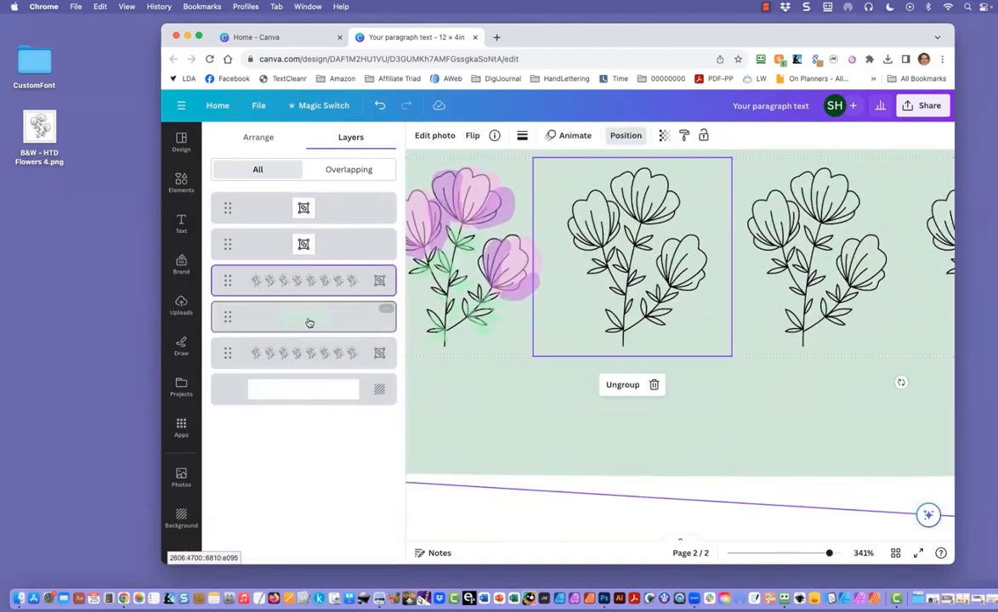
{"action": "left_click_drag", "start_coordinate": [264, 356], "coordinate": [280, 197]}
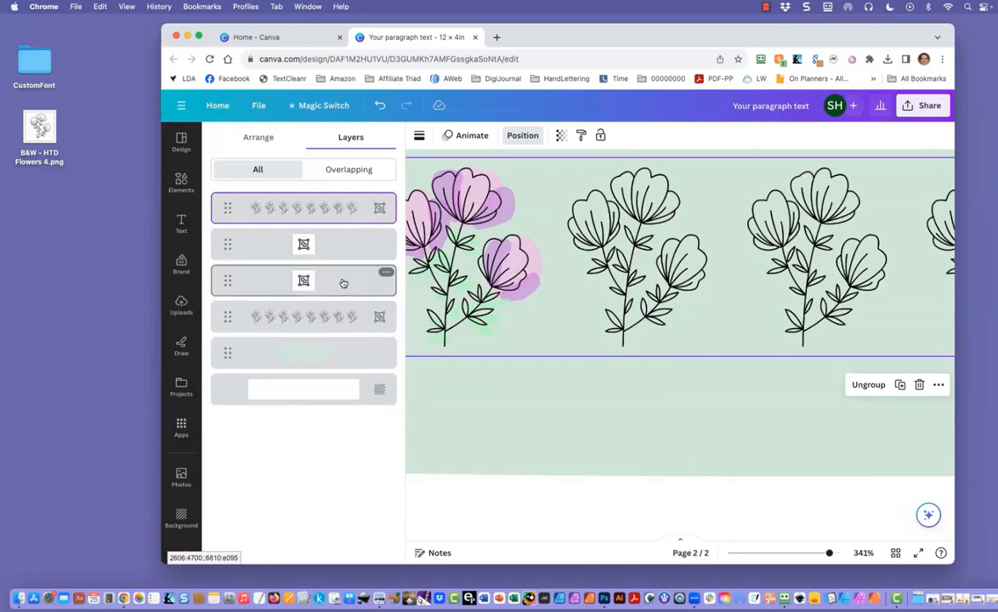
Recolour the washi tape on page 1 to a custom light blue, #D1F5F8
{"action": "scroll", "coordinate": [527, 301], "scroll_direction": "down", "scroll_amount": 5}
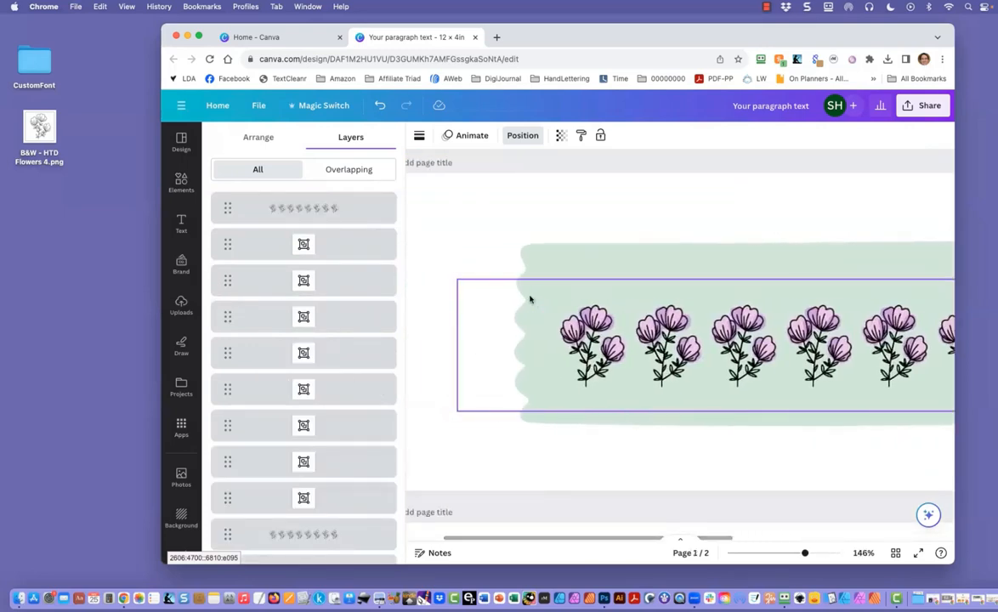
{"action": "scroll", "coordinate": [528, 300], "scroll_direction": "right", "scroll_amount": 2}
{"action": "left_click", "coordinate": [499, 263]}
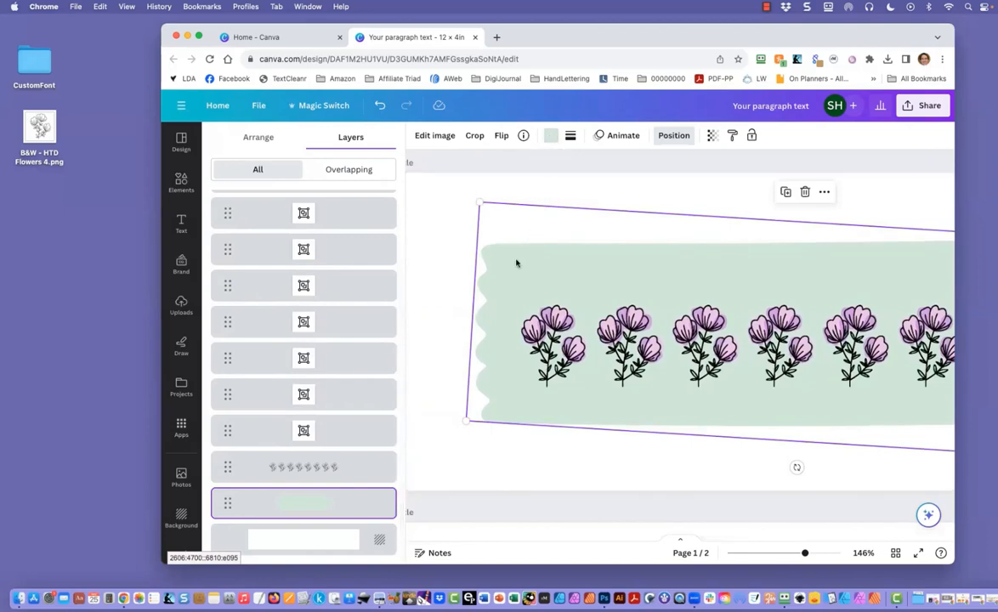
{"action": "left_click", "coordinate": [551, 135]}
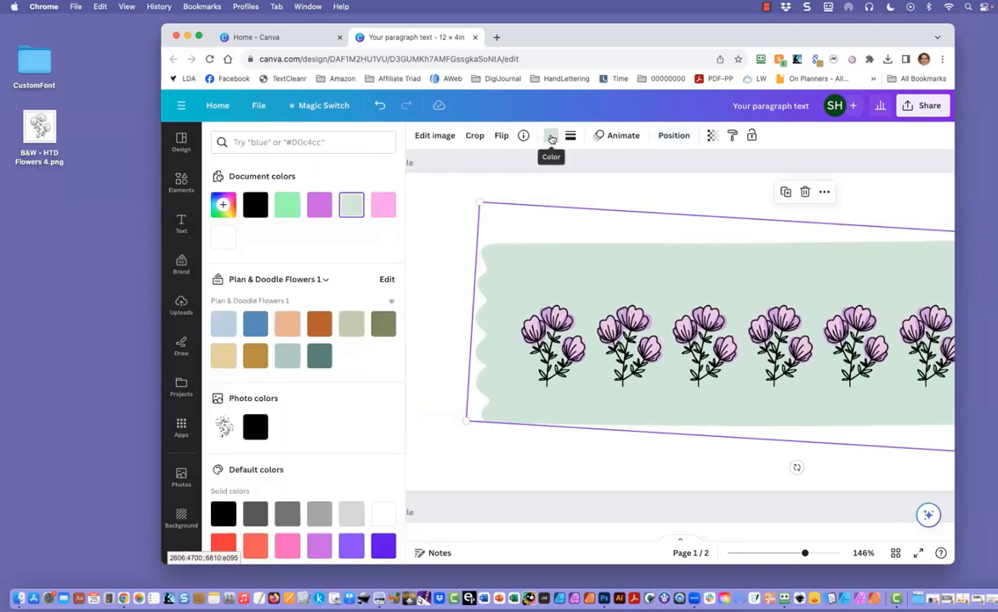
{"action": "left_click", "coordinate": [223, 204]}
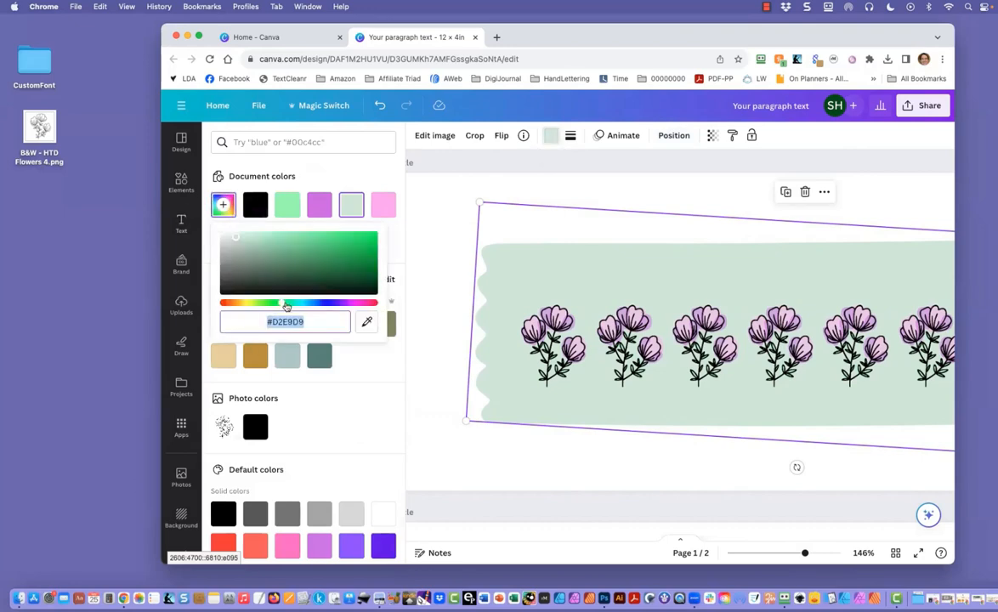
{"action": "left_click_drag", "start_coordinate": [283, 305], "coordinate": [295, 308]}
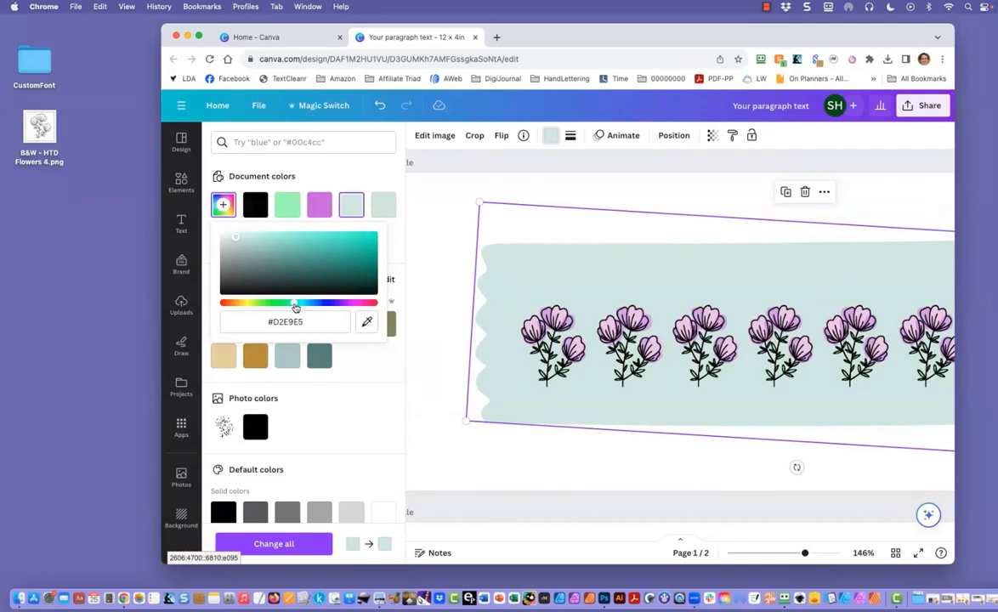
{"action": "left_click", "coordinate": [247, 234]}
{"action": "left_click_drag", "start_coordinate": [247, 235], "coordinate": [249, 244]}
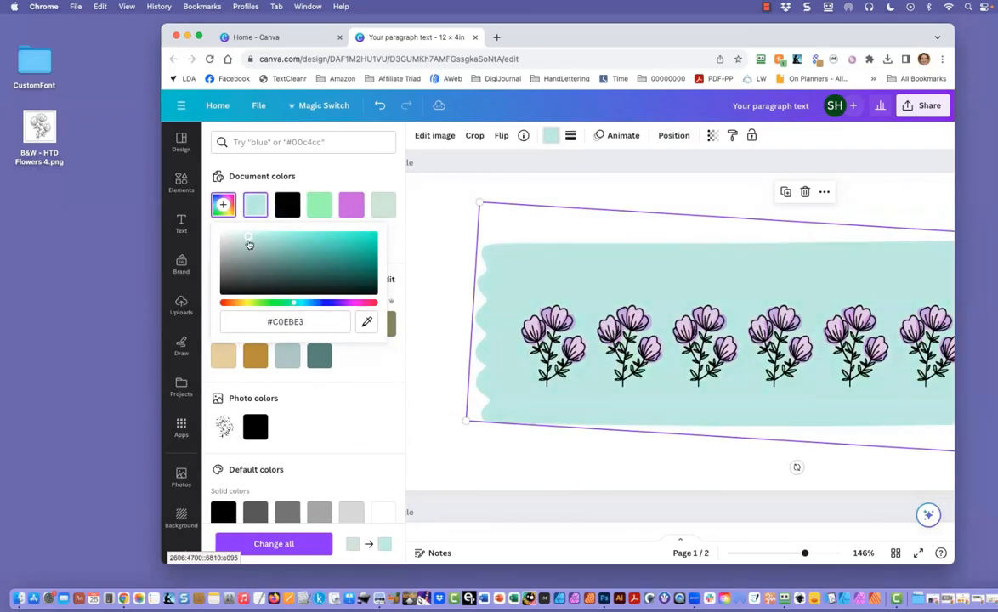
{"action": "left_click_drag", "start_coordinate": [294, 304], "coordinate": [301, 304]}
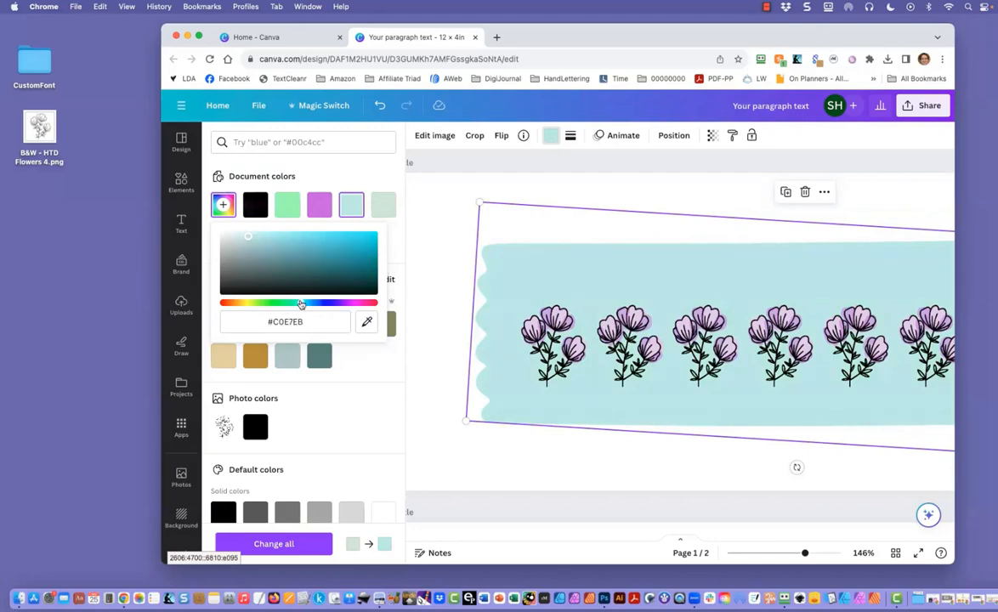
{"action": "left_click", "coordinate": [244, 234]}
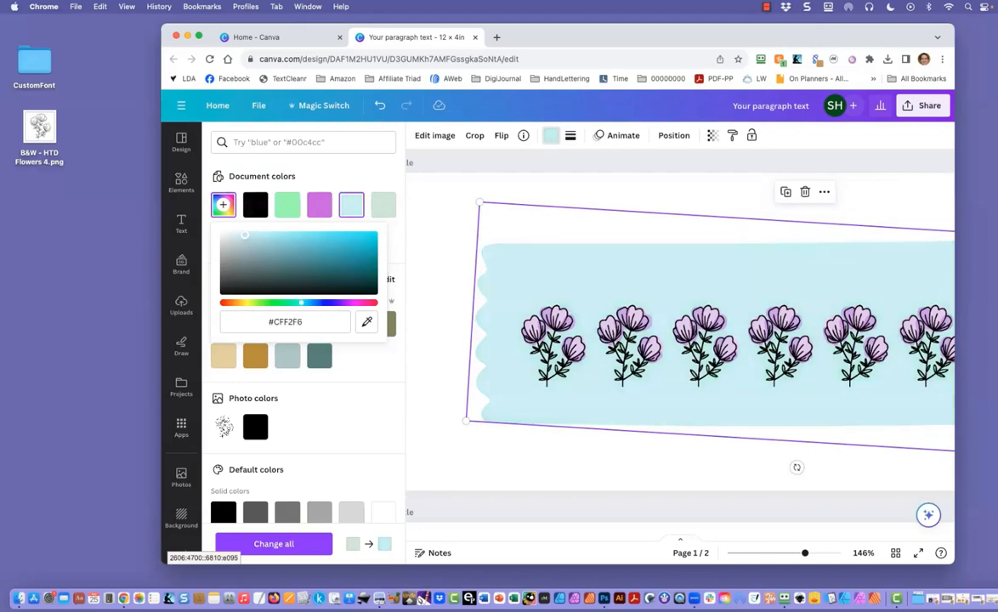
{"action": "left_click_drag", "start_coordinate": [244, 235], "coordinate": [243, 233]}
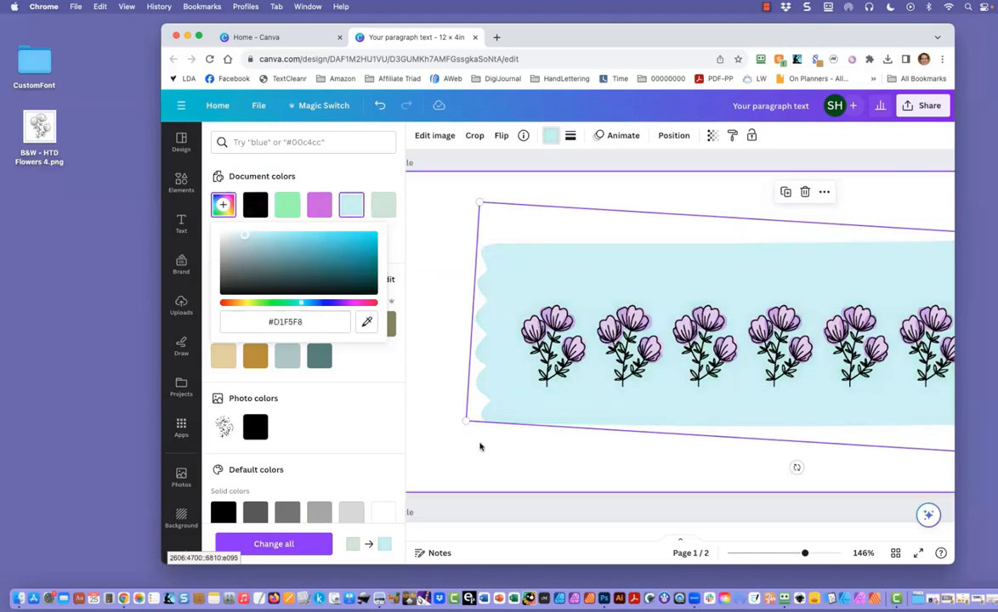
Inspect the recoloured strip on page 1 along its full length and beside page 2, with the tape deselected
{"action": "scroll", "coordinate": [479, 446], "scroll_direction": "right", "scroll_amount": 3}
{"action": "scroll", "coordinate": [479, 446], "scroll_direction": "right", "scroll_amount": 2}
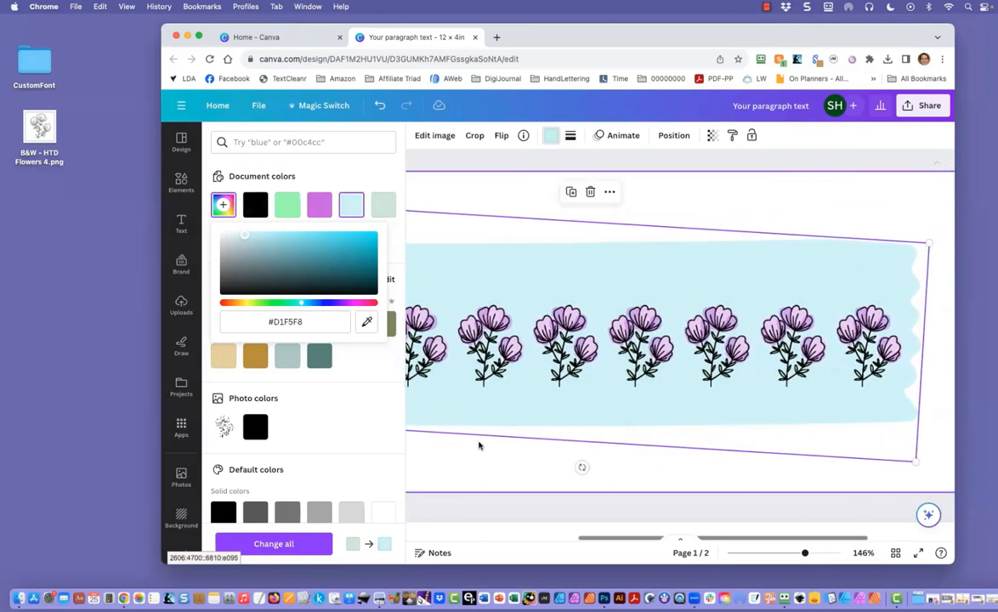
{"action": "scroll", "coordinate": [479, 446], "scroll_direction": "left", "scroll_amount": 2}
{"action": "scroll", "coordinate": [479, 445], "scroll_direction": "left", "scroll_amount": 2}
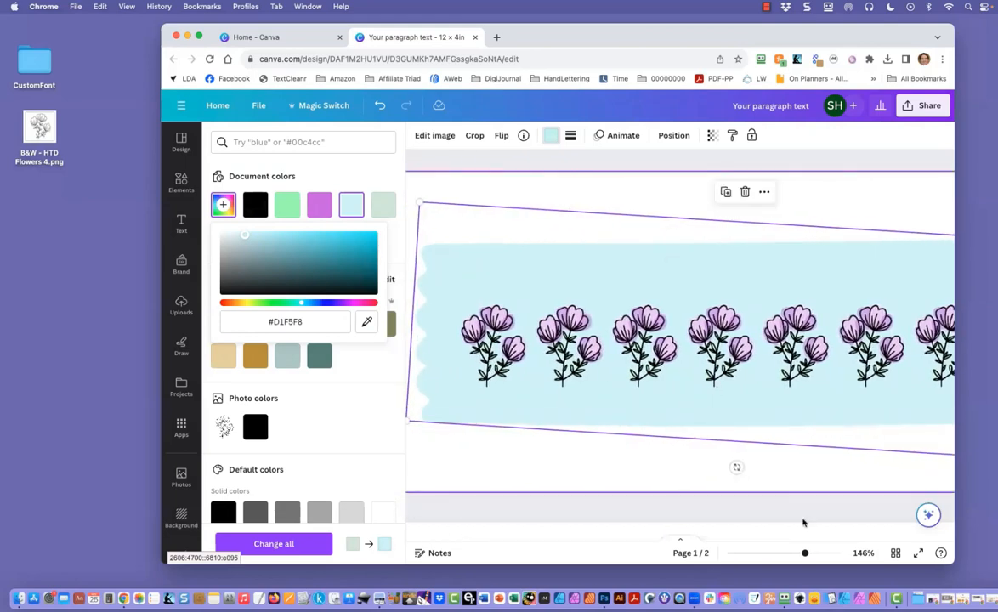
{"action": "left_click_drag", "start_coordinate": [804, 553], "coordinate": [783, 553]}
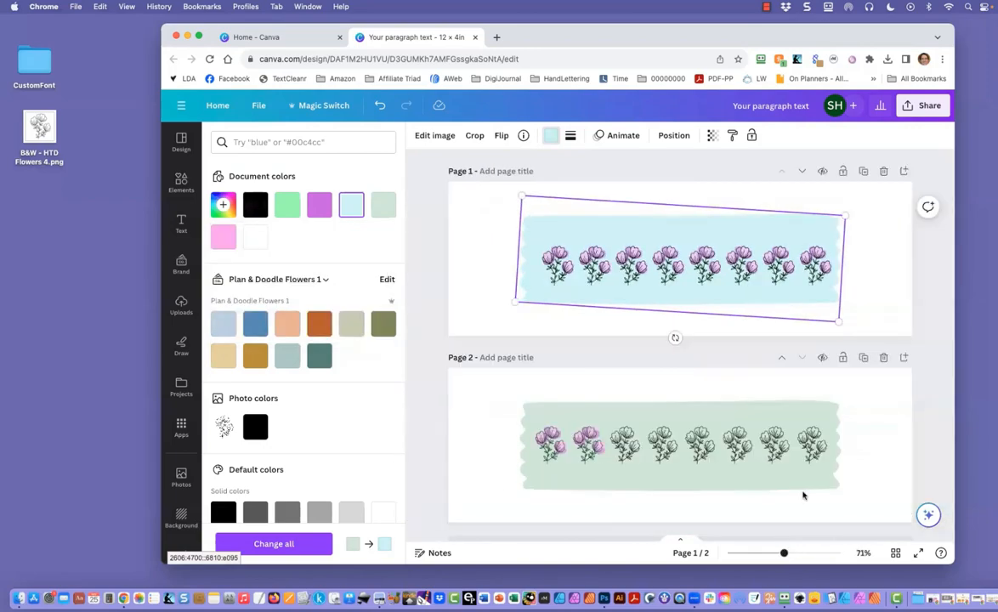
{"action": "left_click", "coordinate": [881, 237]}
{"action": "left_click", "coordinate": [872, 212]}
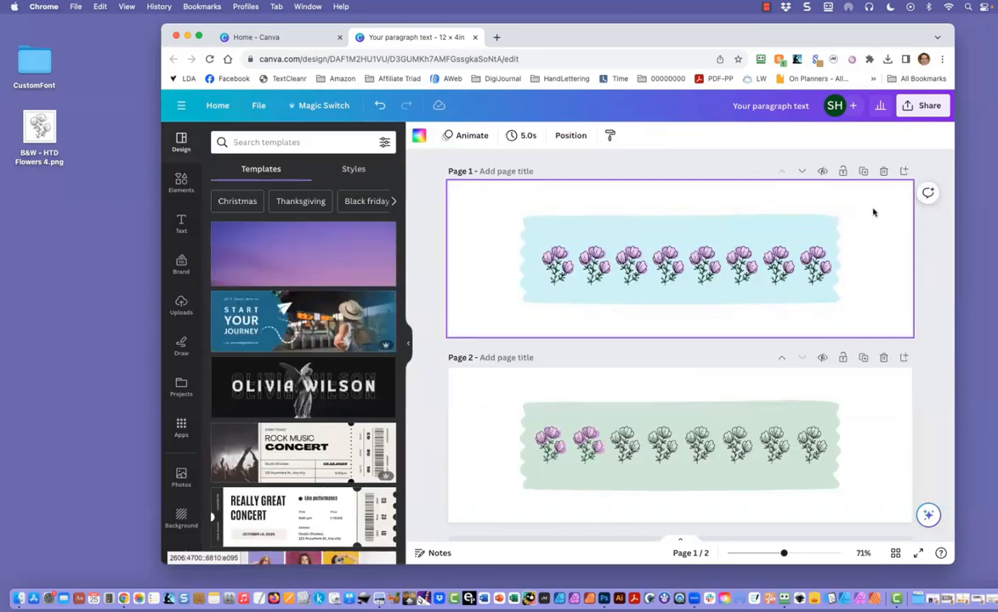
Set up a PNG download of the design that includes only page 1
{"action": "left_click", "coordinate": [919, 107]}
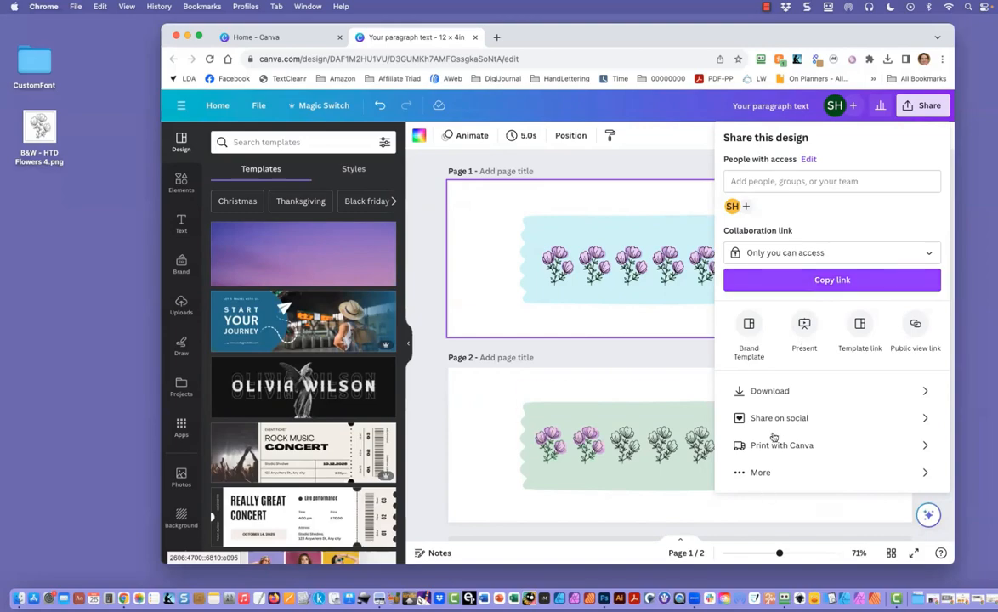
{"action": "left_click", "coordinate": [778, 392]}
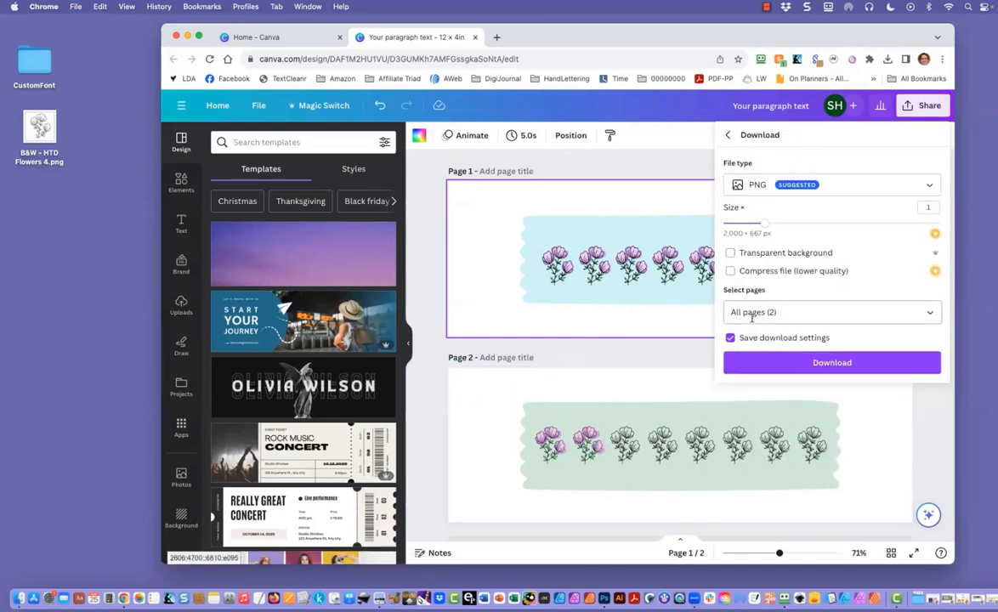
{"action": "left_click", "coordinate": [924, 312]}
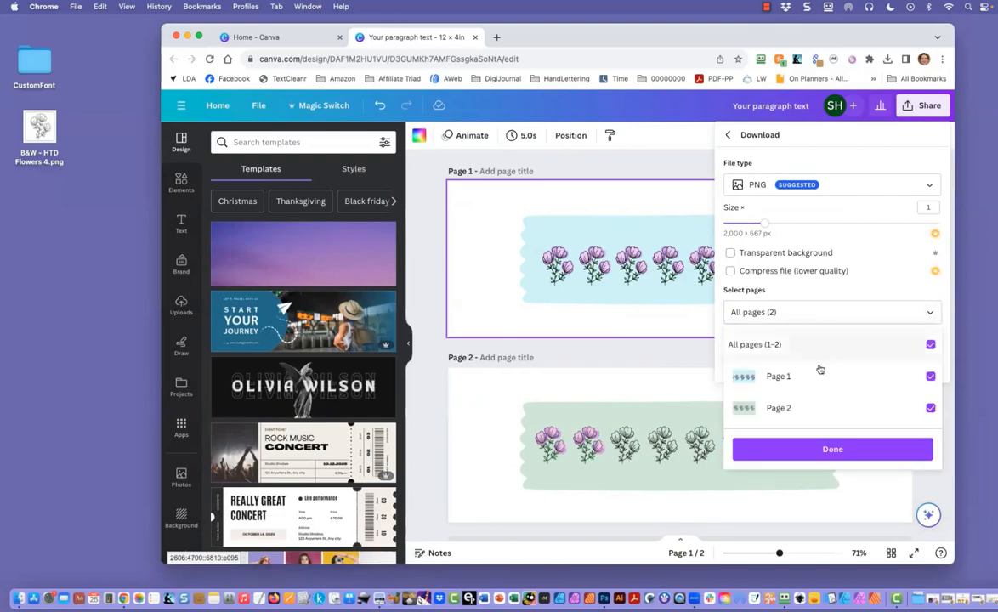
{"action": "left_click", "coordinate": [930, 344]}
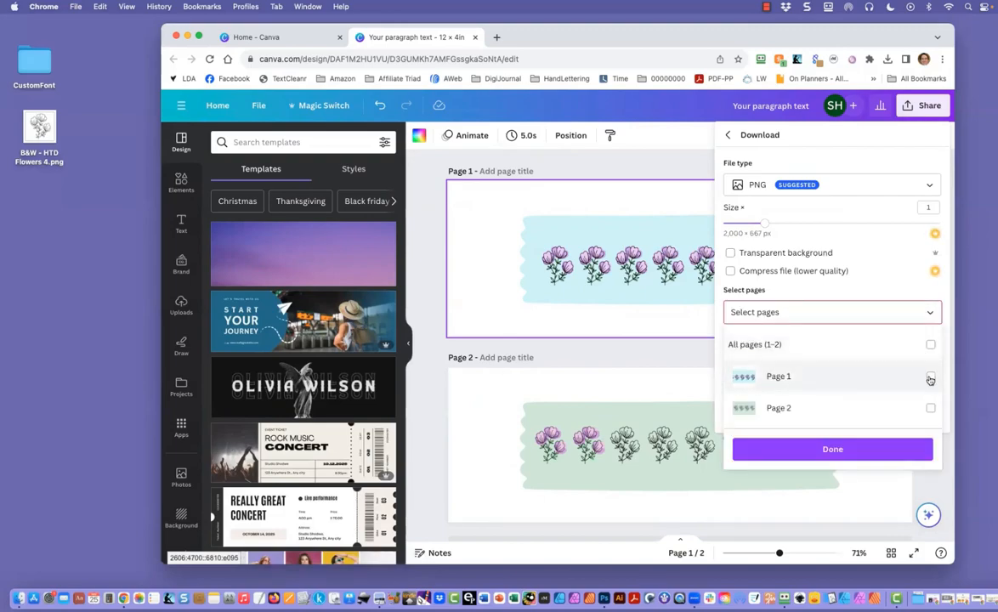
{"action": "left_click", "coordinate": [930, 376]}
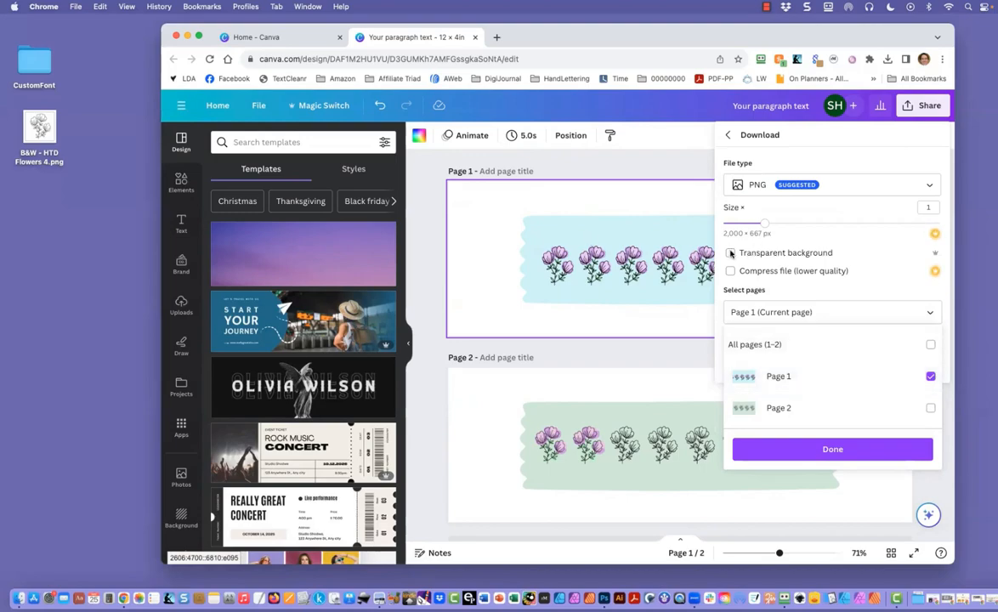
{"action": "left_click", "coordinate": [730, 257]}
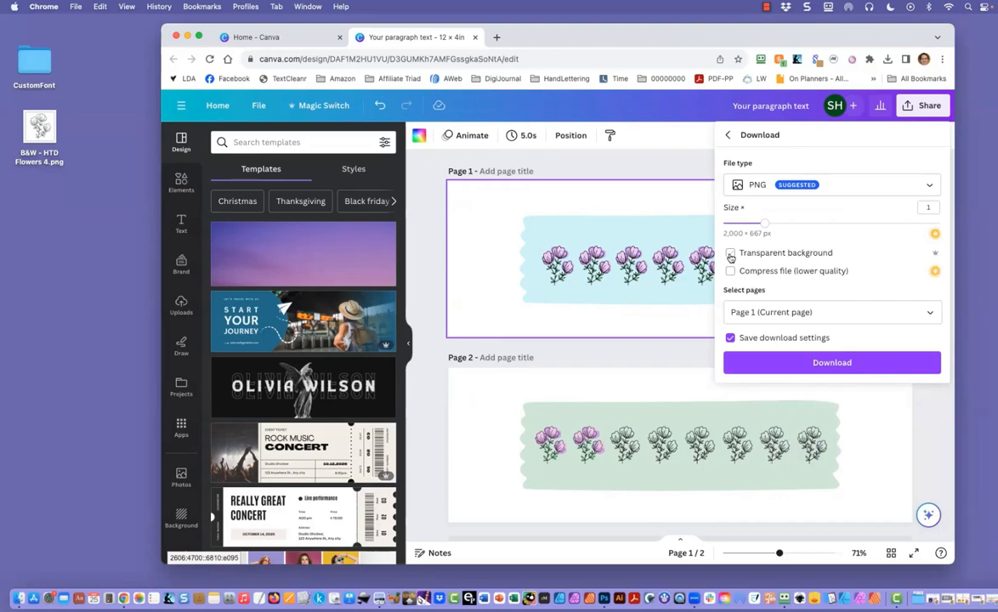
Download page 1 without a transparent background and save it to the Desktop as WashiTapeDemo.png
{"action": "left_click", "coordinate": [805, 363]}
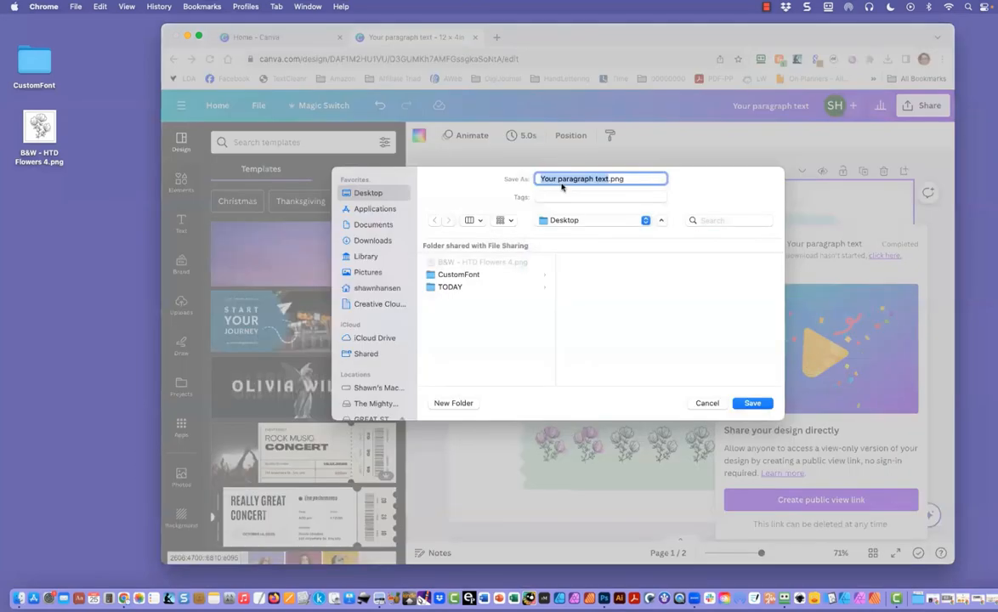
{"action": "type", "text": "WashiTa"}
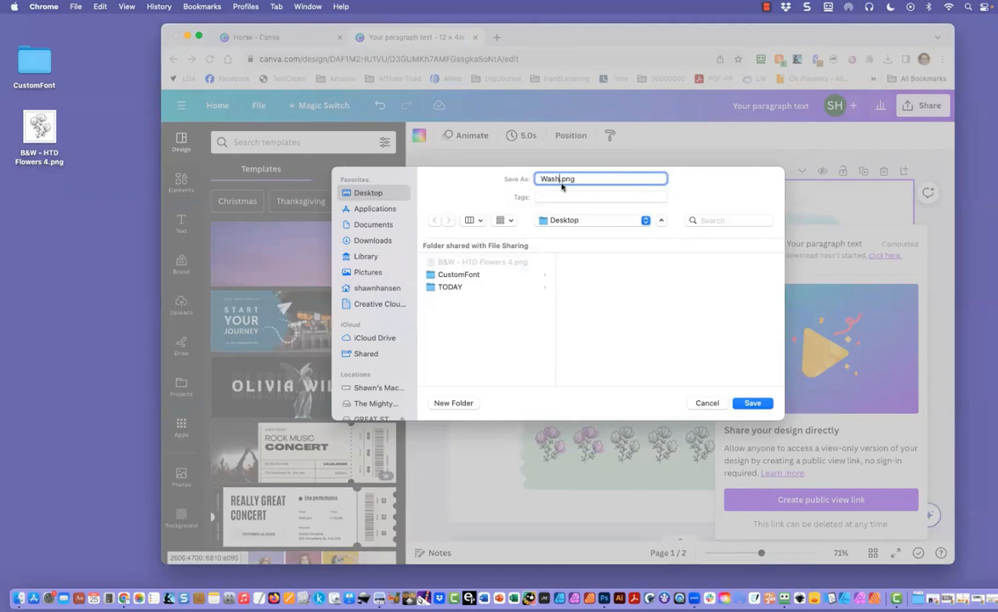
{"action": "type", "text": "peDemo"}
{"action": "left_click", "coordinate": [748, 405]}
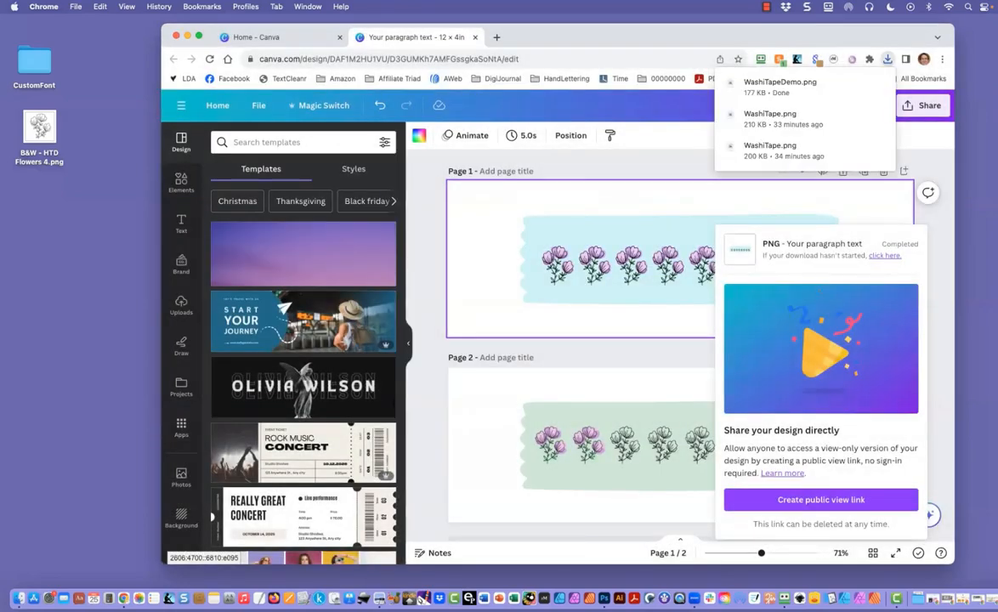
Open WashiTapeDemo.png from the Desktop in Preview to examine the background around the tape, and close it
{"action": "right_click", "coordinate": [992, 425]}
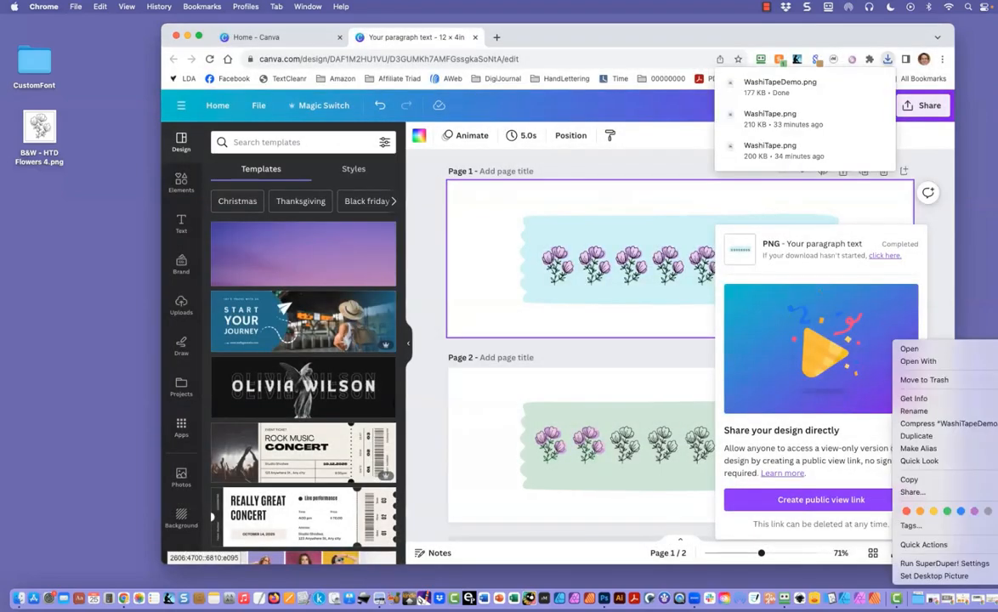
{"action": "mouse_move", "coordinate": [940, 361]}
{"action": "left_click", "coordinate": [801, 327]}
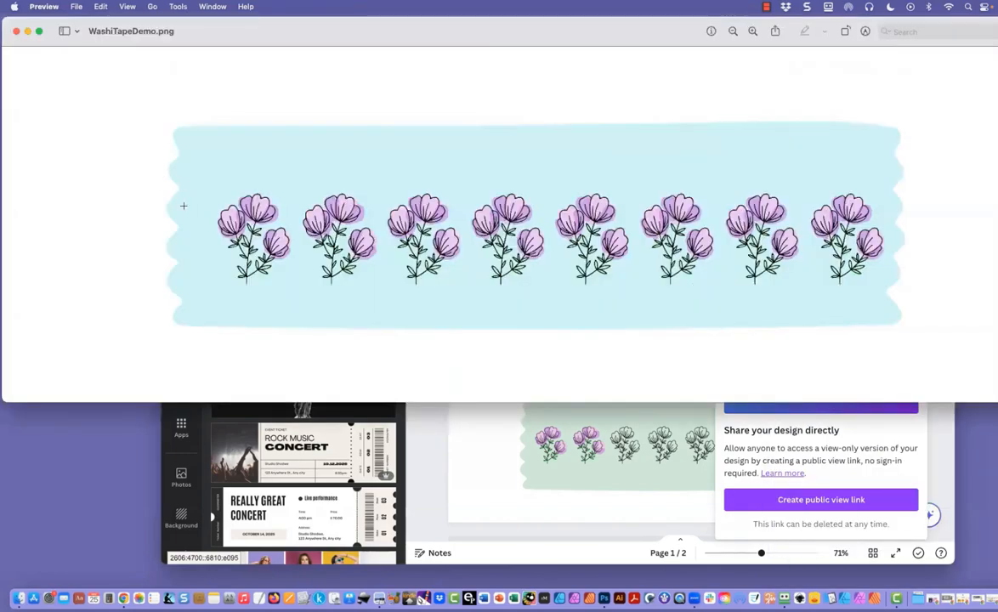
{"action": "left_click", "coordinate": [15, 31]}
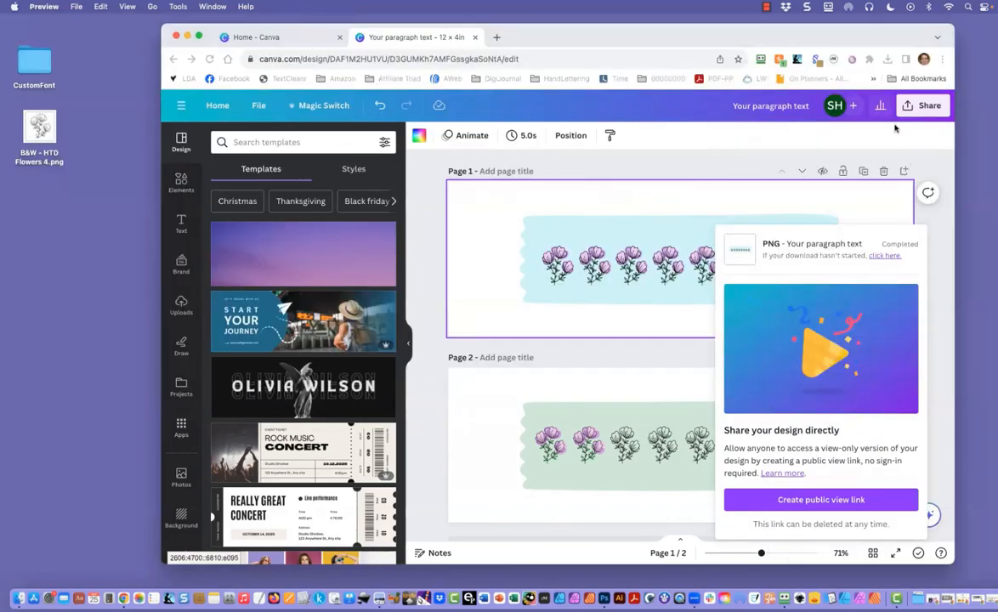
Download page 1 as a PNG with a transparent background, replacing WashiTapeDemo.png on the Desktop
{"action": "left_click", "coordinate": [922, 106]}
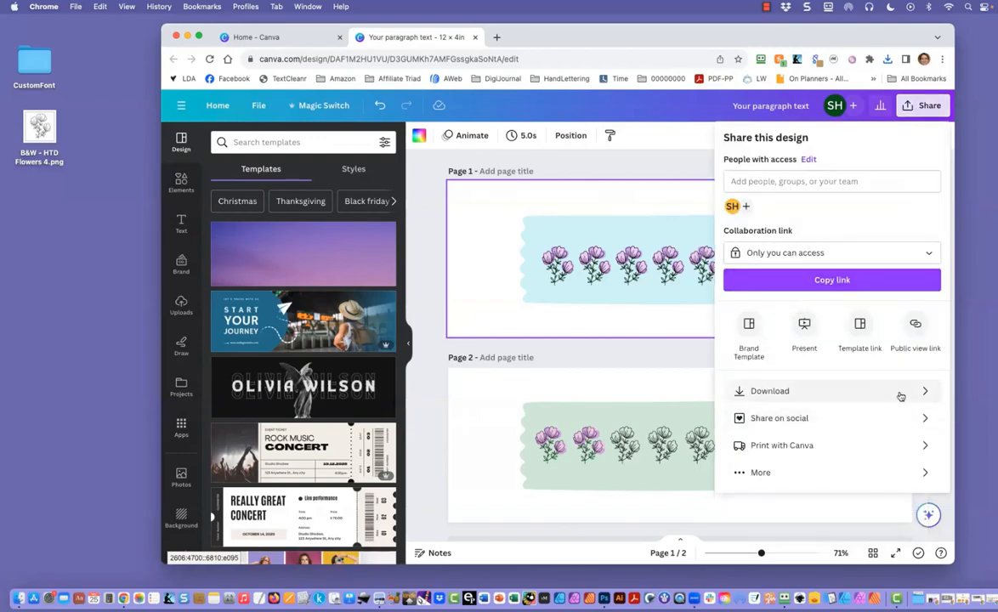
{"action": "left_click", "coordinate": [850, 391]}
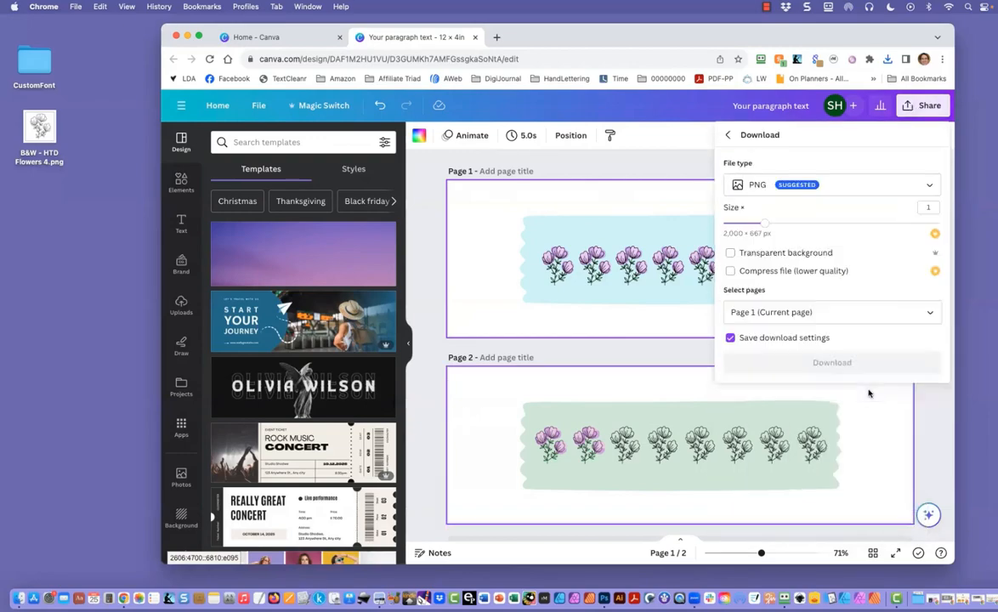
{"action": "left_click", "coordinate": [731, 253]}
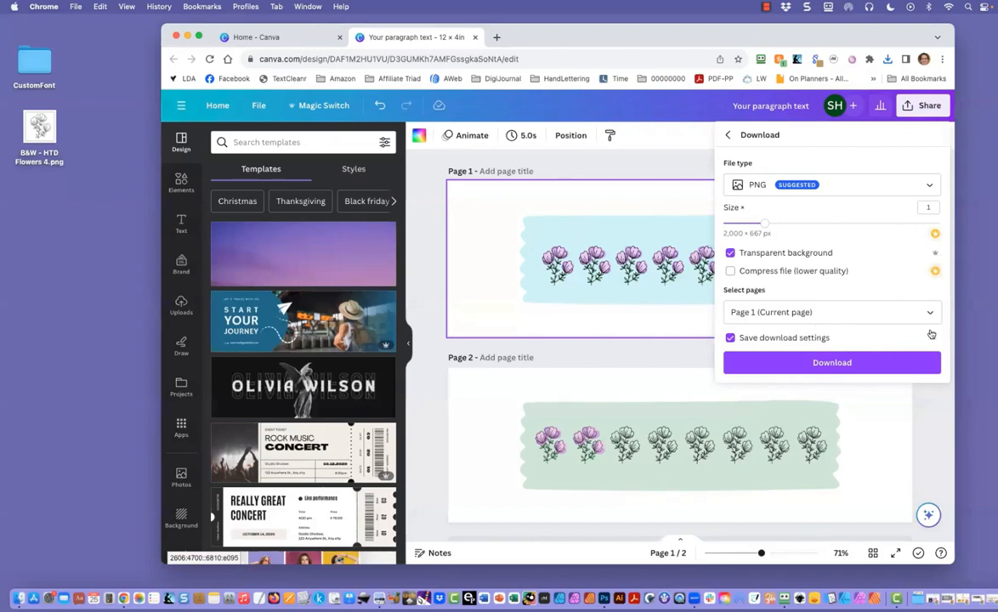
{"action": "left_click", "coordinate": [812, 362]}
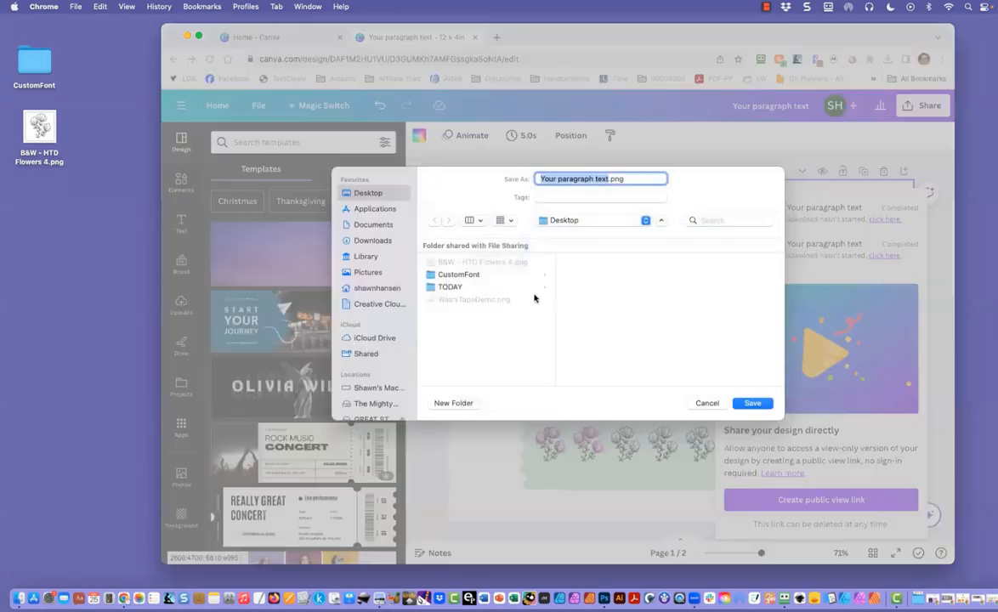
{"action": "left_click", "coordinate": [459, 299]}
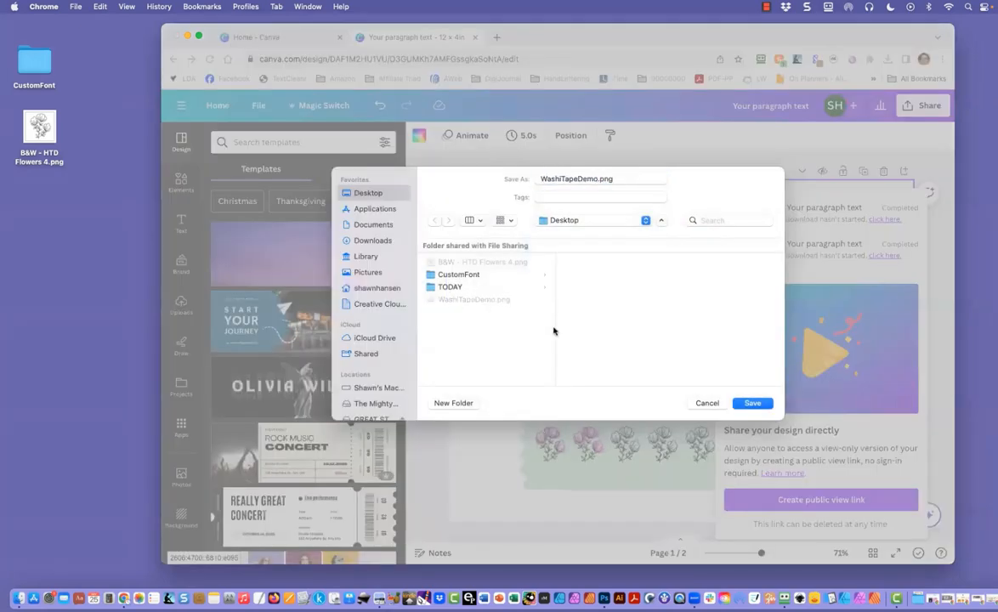
{"action": "left_click", "coordinate": [753, 403]}
{"action": "left_click", "coordinate": [599, 345]}
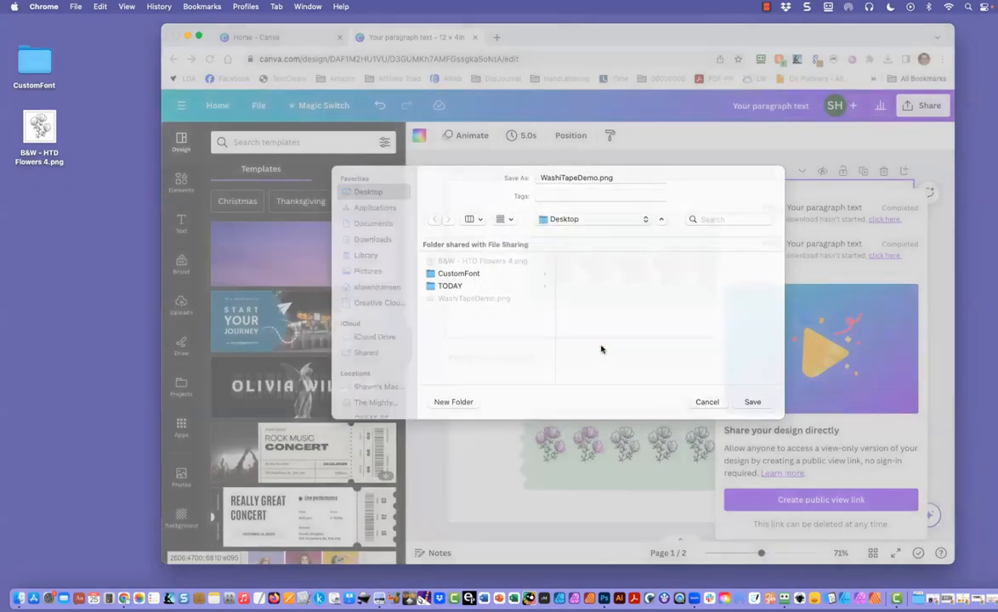
Check the transparent version of WashiTapeDemo.png in Preview and close the image
{"action": "right_click", "coordinate": [990, 371]}
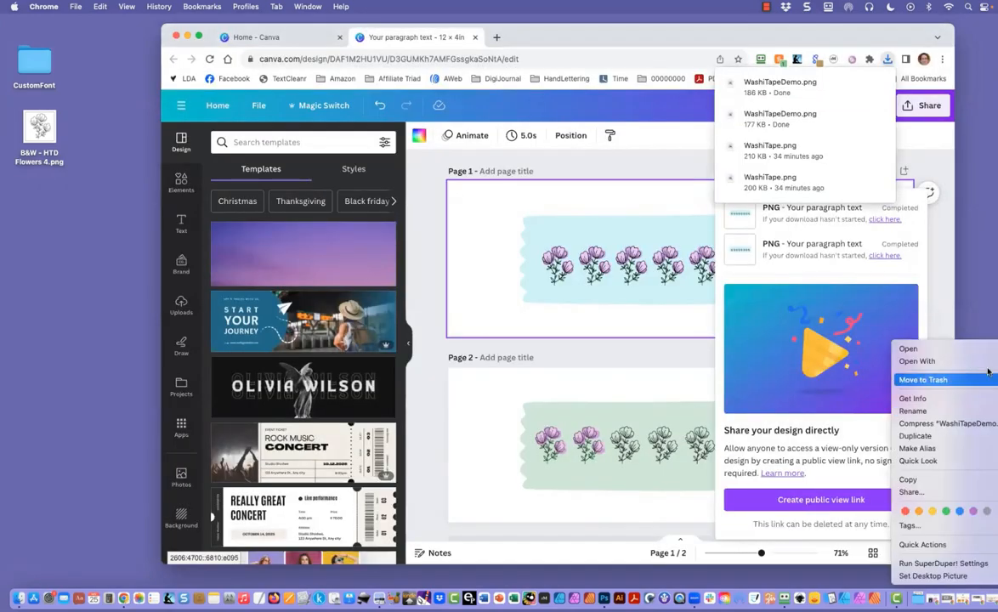
{"action": "mouse_move", "coordinate": [962, 361]}
{"action": "left_click", "coordinate": [858, 330]}
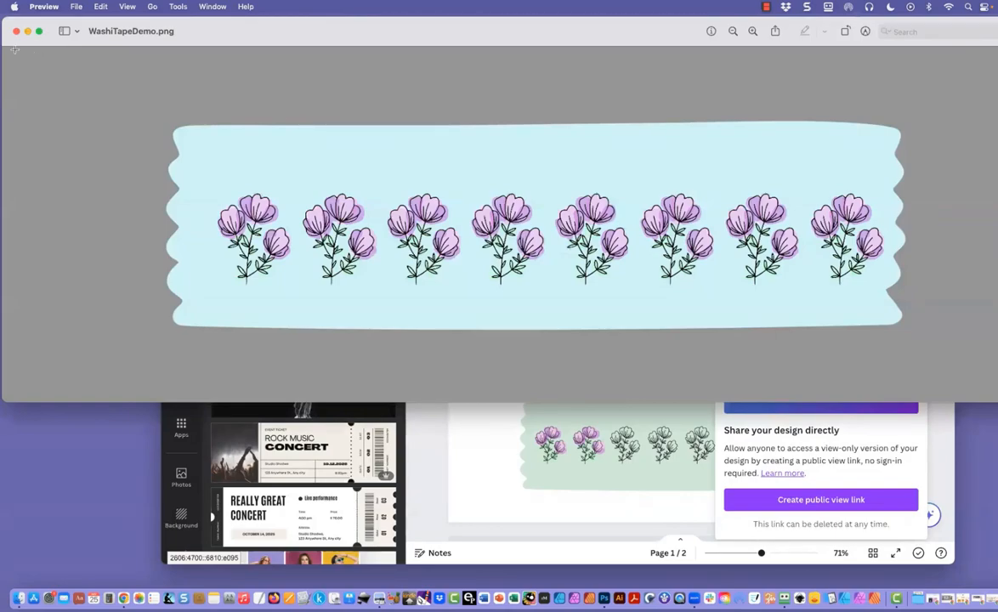
{"action": "left_click", "coordinate": [16, 32]}
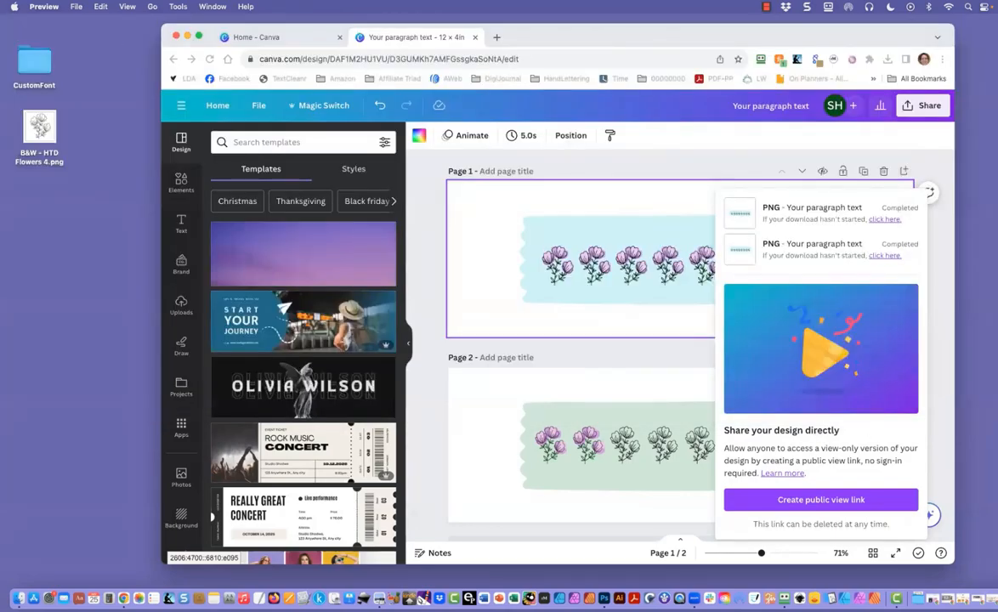
Open WashiTapeDemo.png from the Desktop in Adobe Photoshop 2024
{"action": "right_click", "coordinate": [989, 391]}
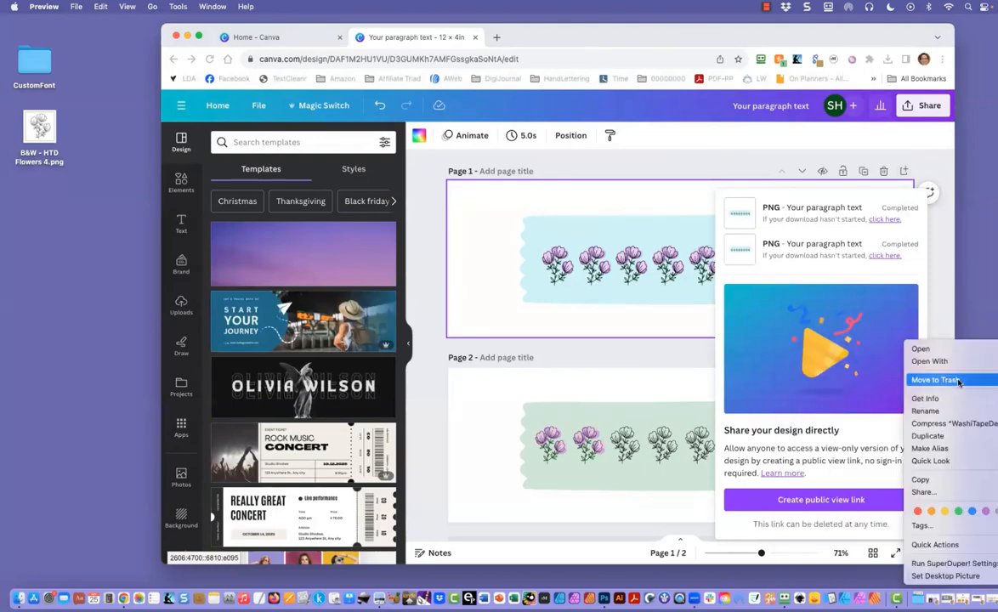
{"action": "mouse_move", "coordinate": [929, 361]}
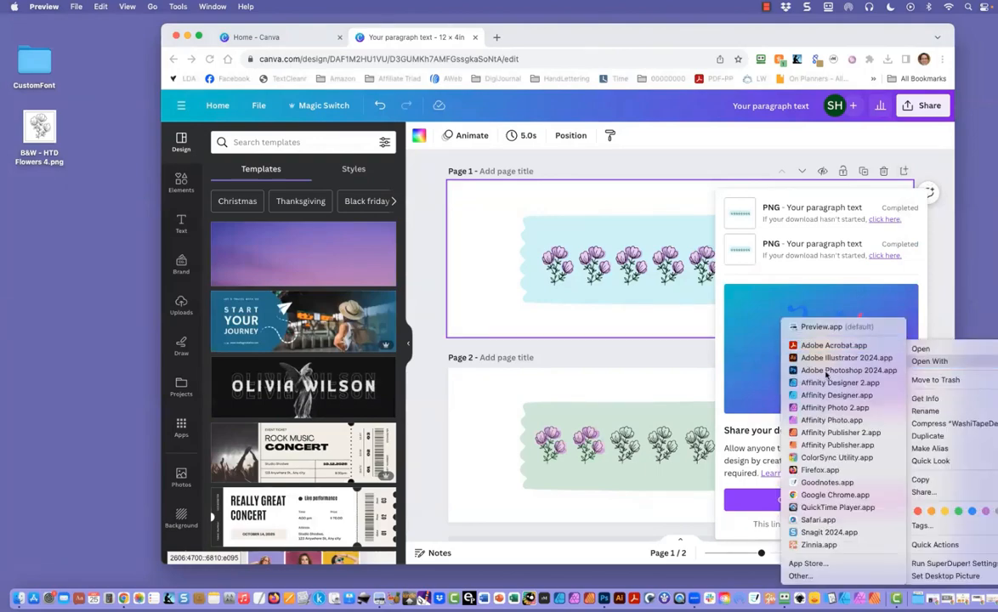
{"action": "left_click", "coordinate": [759, 340]}
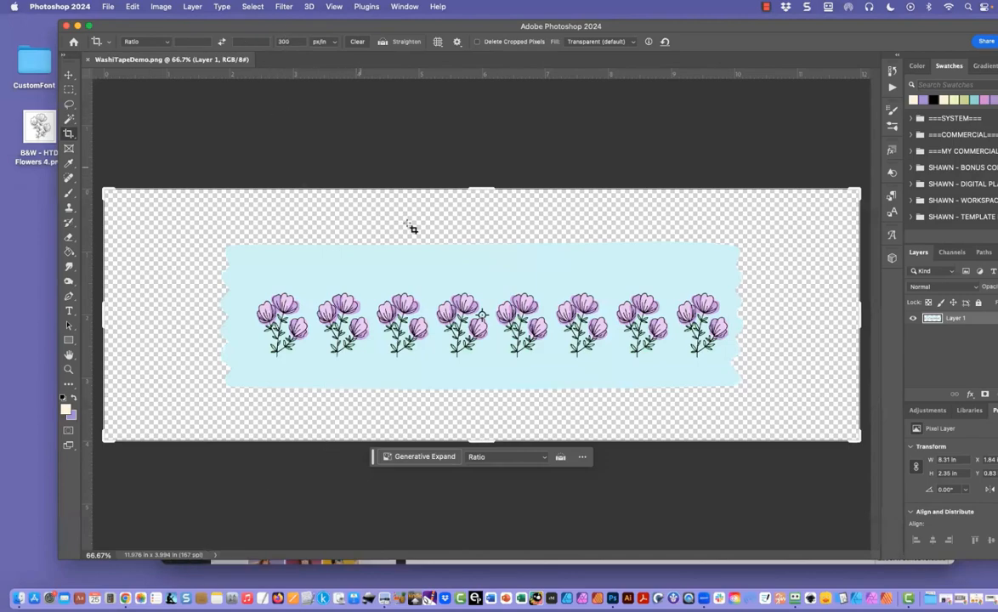
Crop the image close to the washi tape on all four sides, to about 4.7 × 1.35 in
{"action": "left_click_drag", "start_coordinate": [473, 439], "coordinate": [477, 472]}
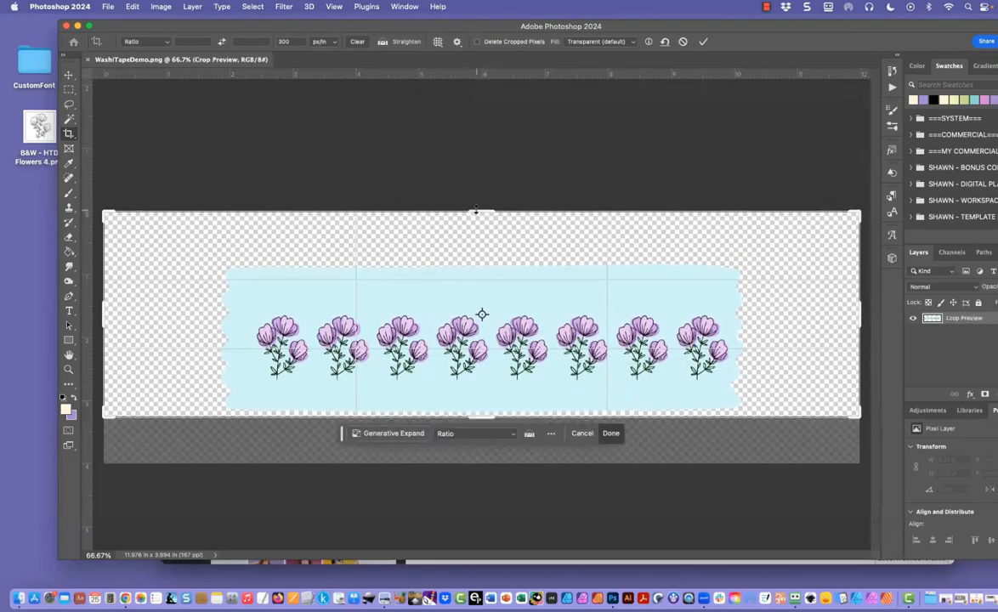
{"action": "left_click_drag", "start_coordinate": [479, 214], "coordinate": [474, 237]}
{"action": "left_click_drag", "start_coordinate": [105, 315], "coordinate": [161, 318]}
{"action": "left_click_drag", "start_coordinate": [807, 314], "coordinate": [755, 317]}
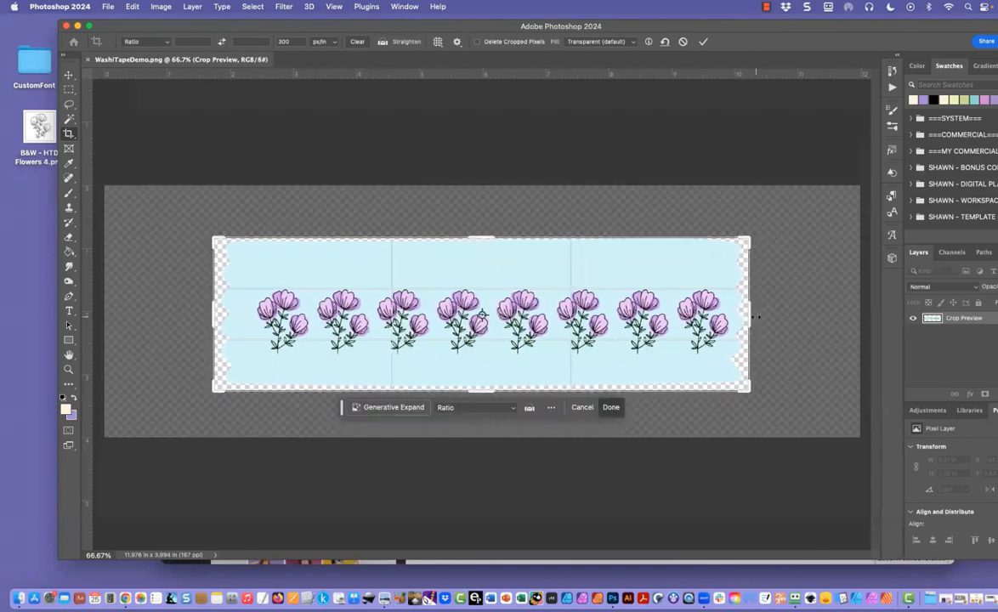
{"action": "key", "text": "Return"}
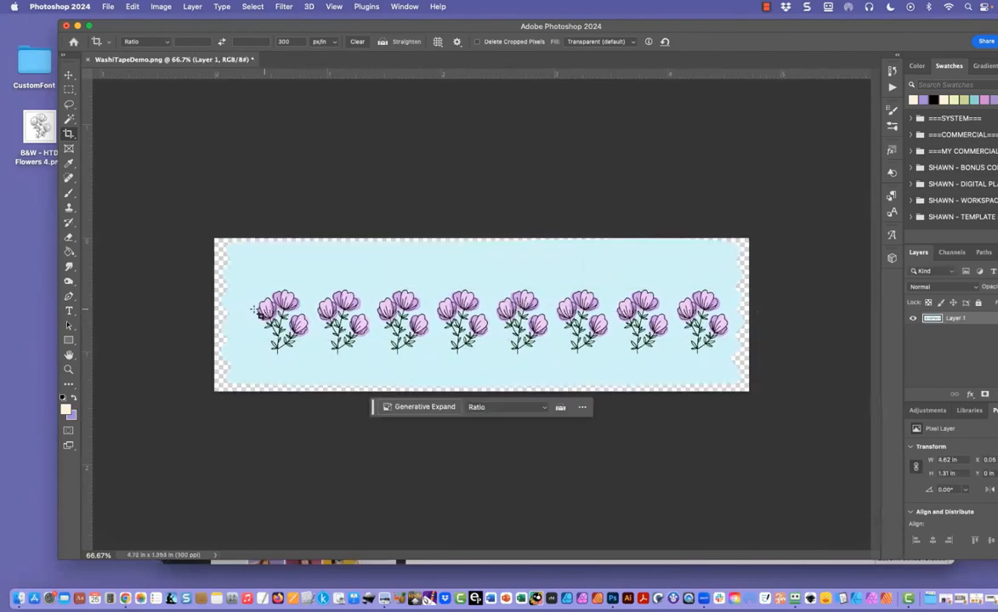